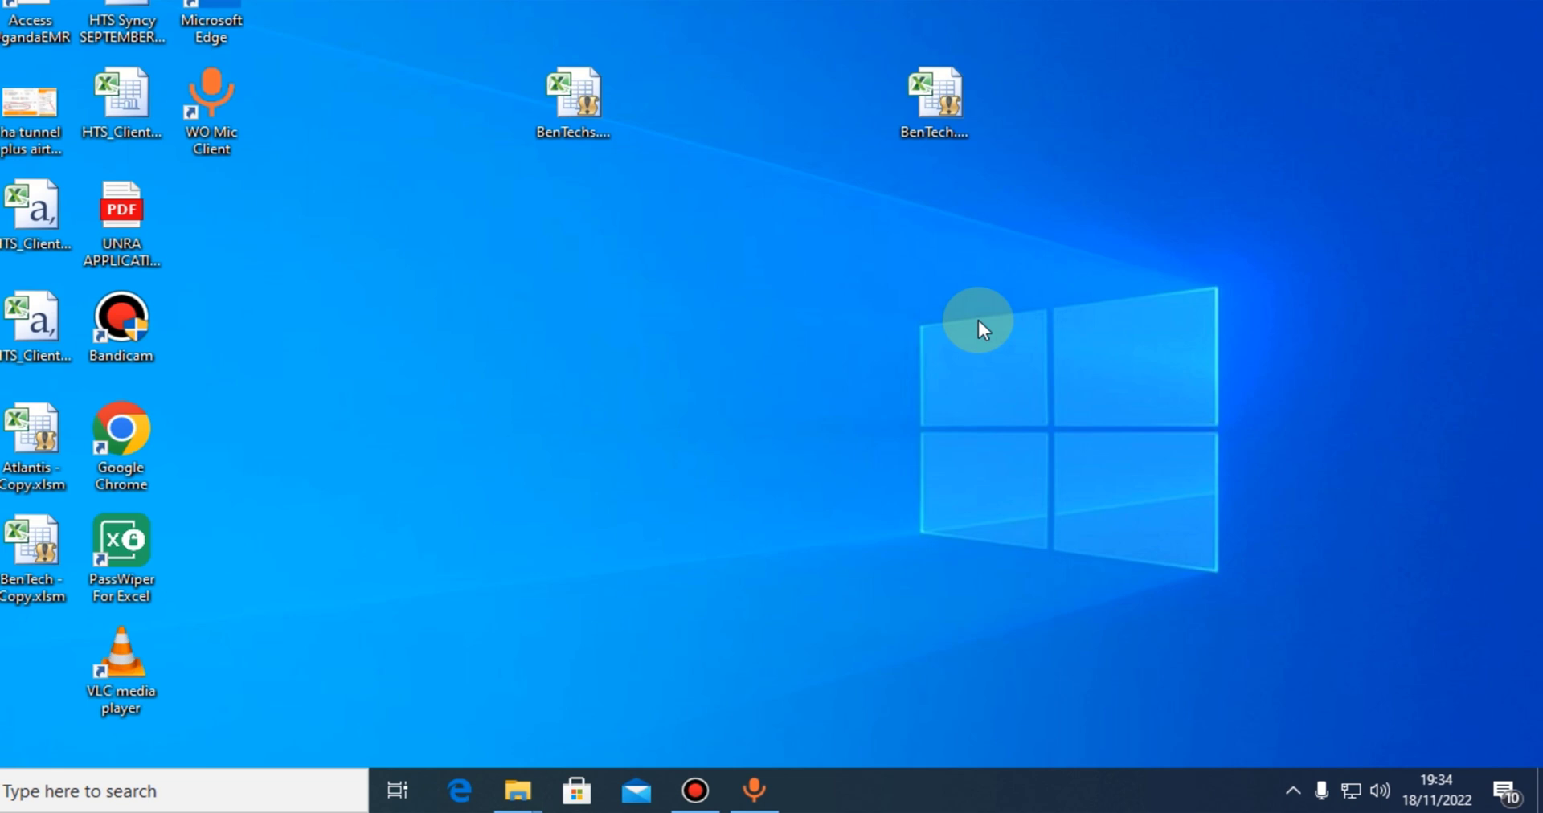
- Open BenTechs.xlsm from the desktop, try to edit an empty cell on its menu sheet, and close the workbook
{"action": "double_click", "coordinate": [573, 100]}
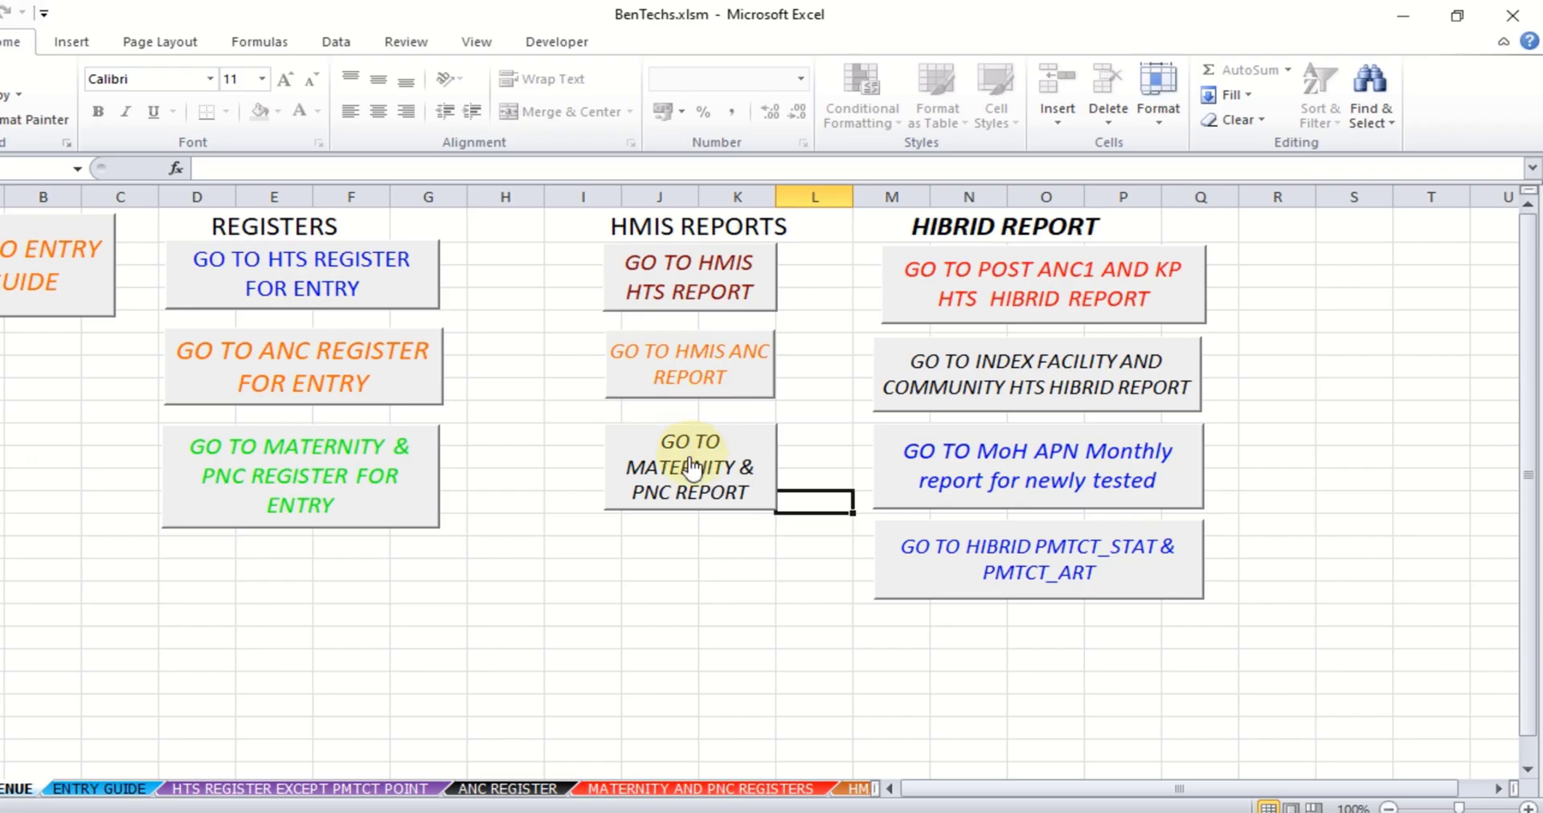
{"action": "left_click", "coordinate": [507, 553]}
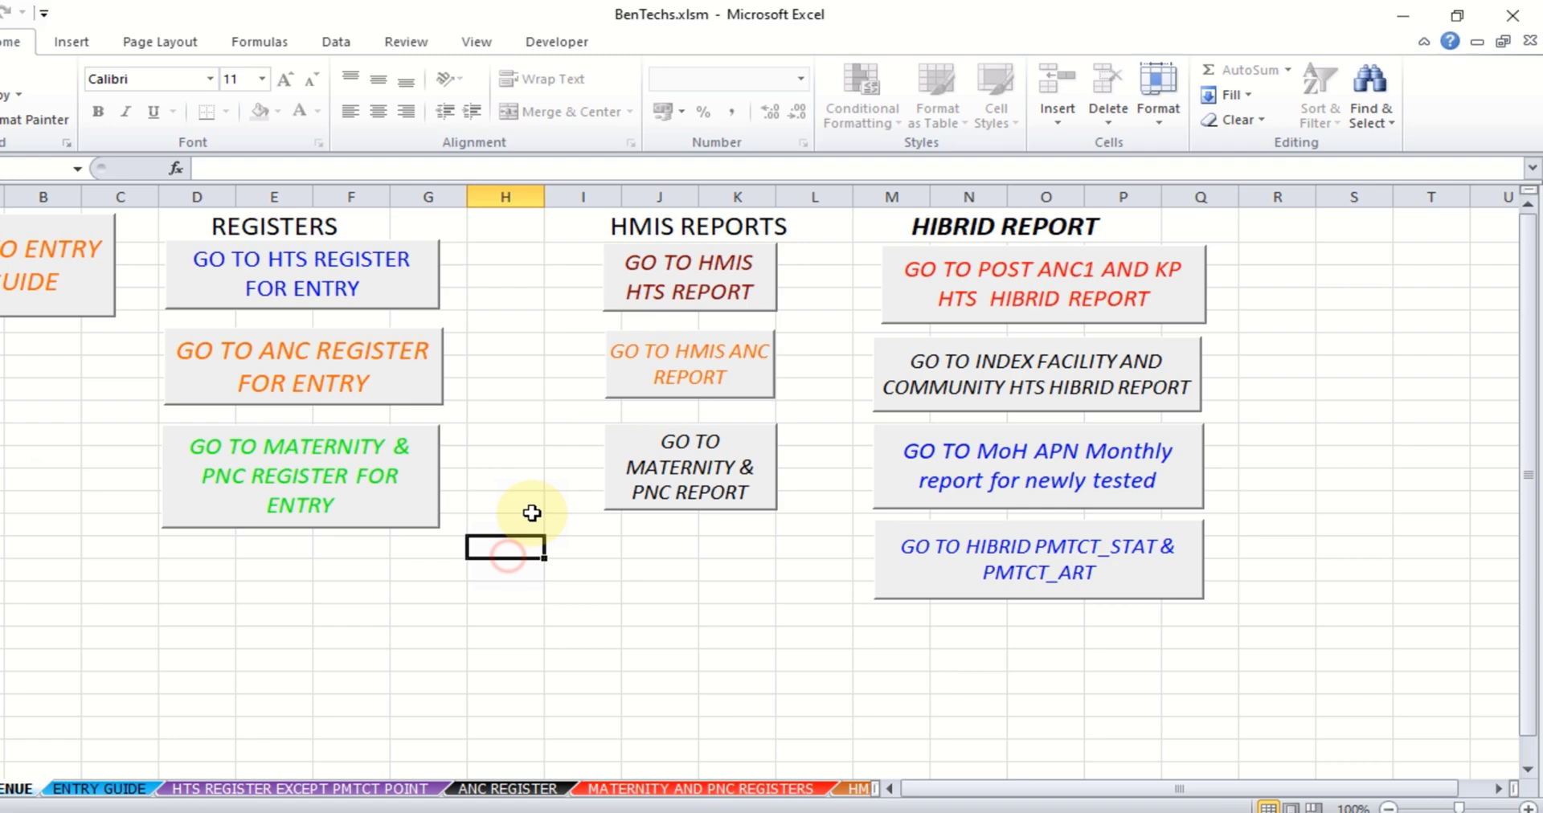
{"action": "left_click", "coordinate": [416, 44]}
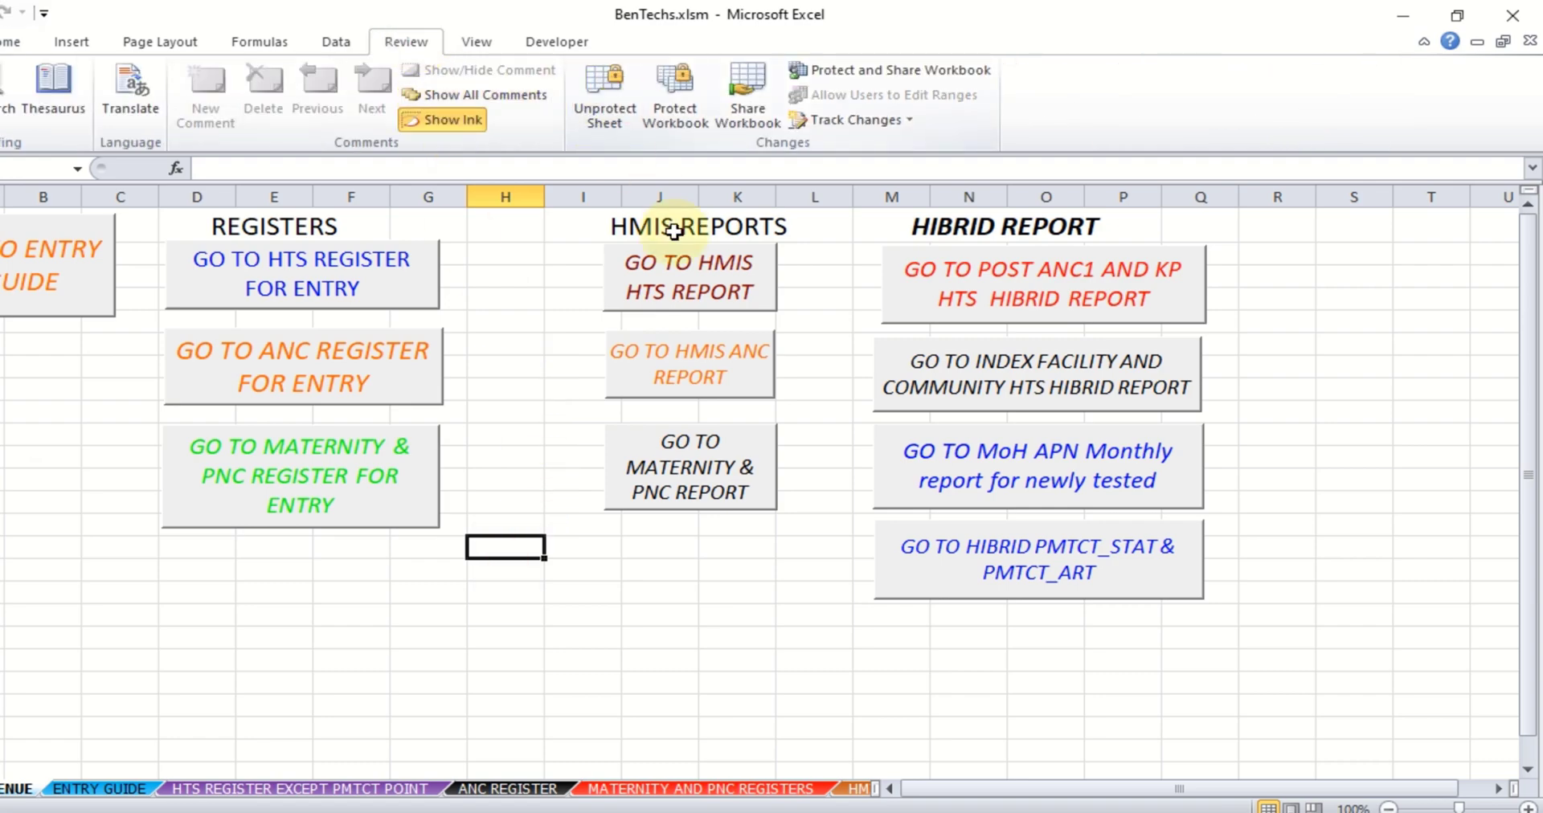
{"action": "double_click", "coordinate": [514, 341]}
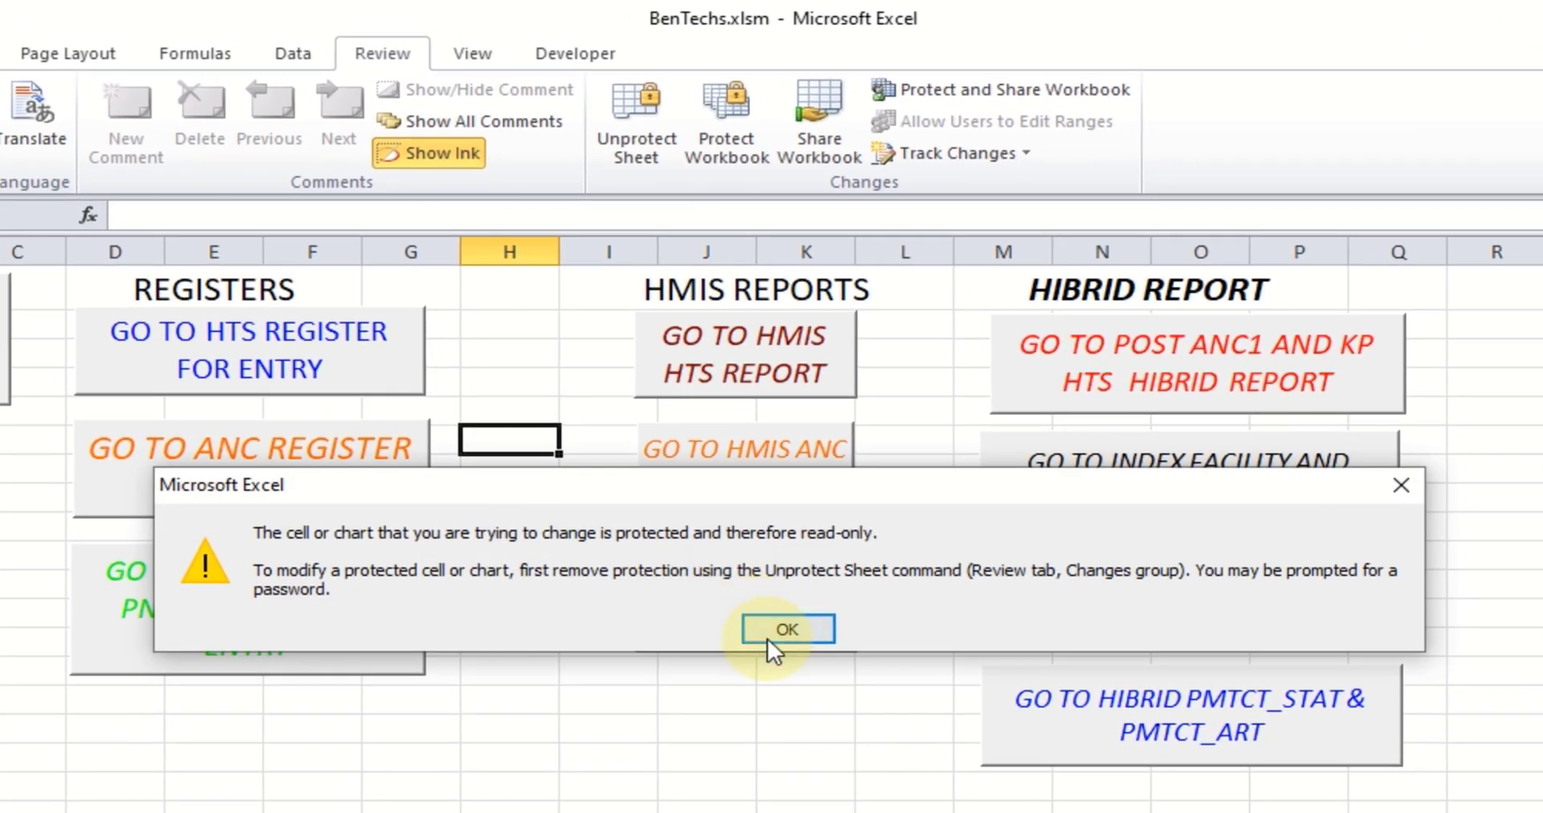
{"action": "left_click", "coordinate": [767, 625]}
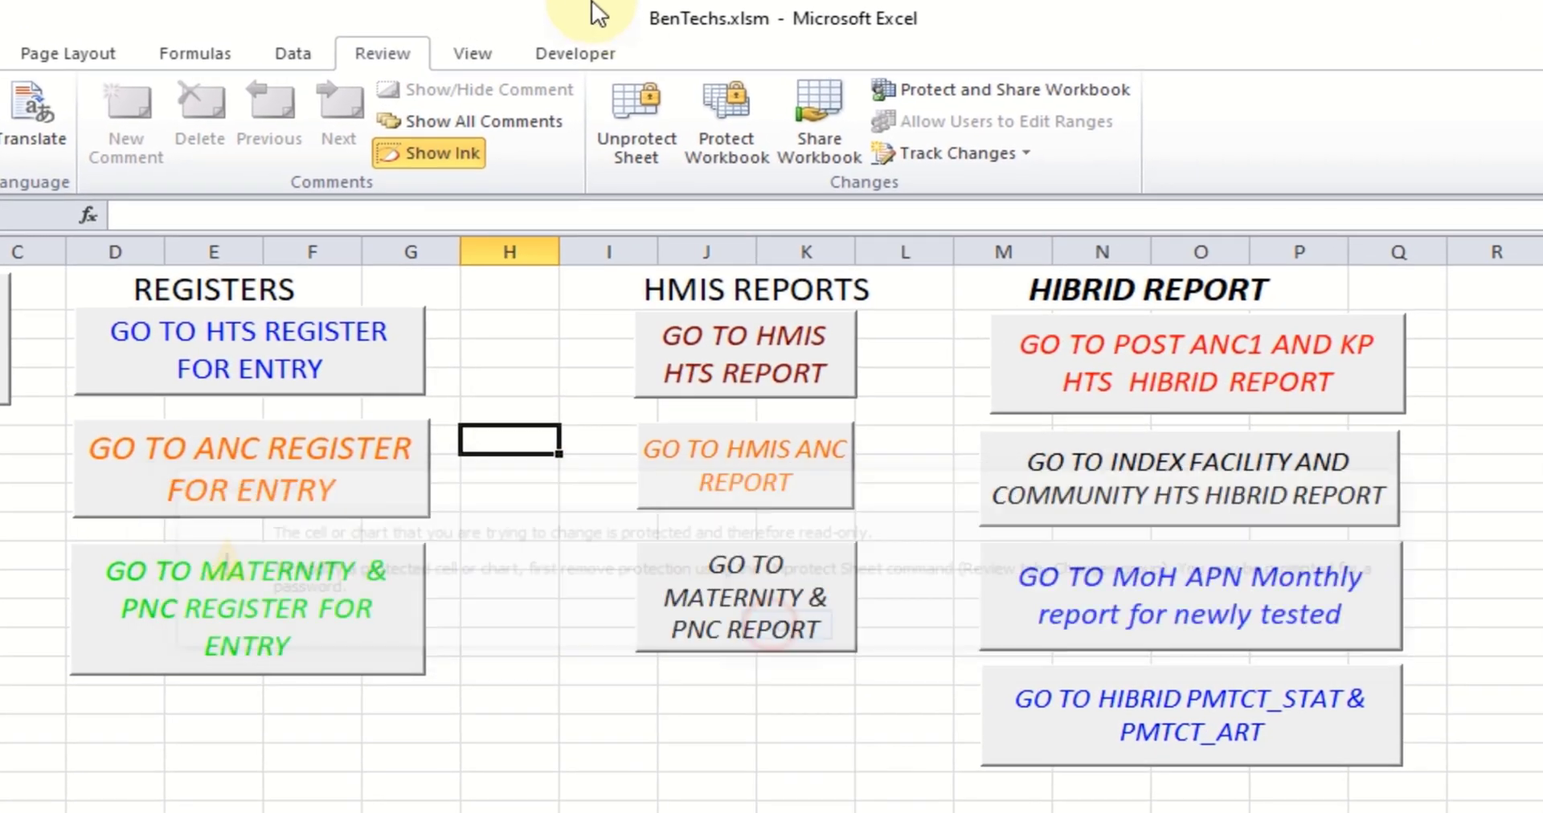
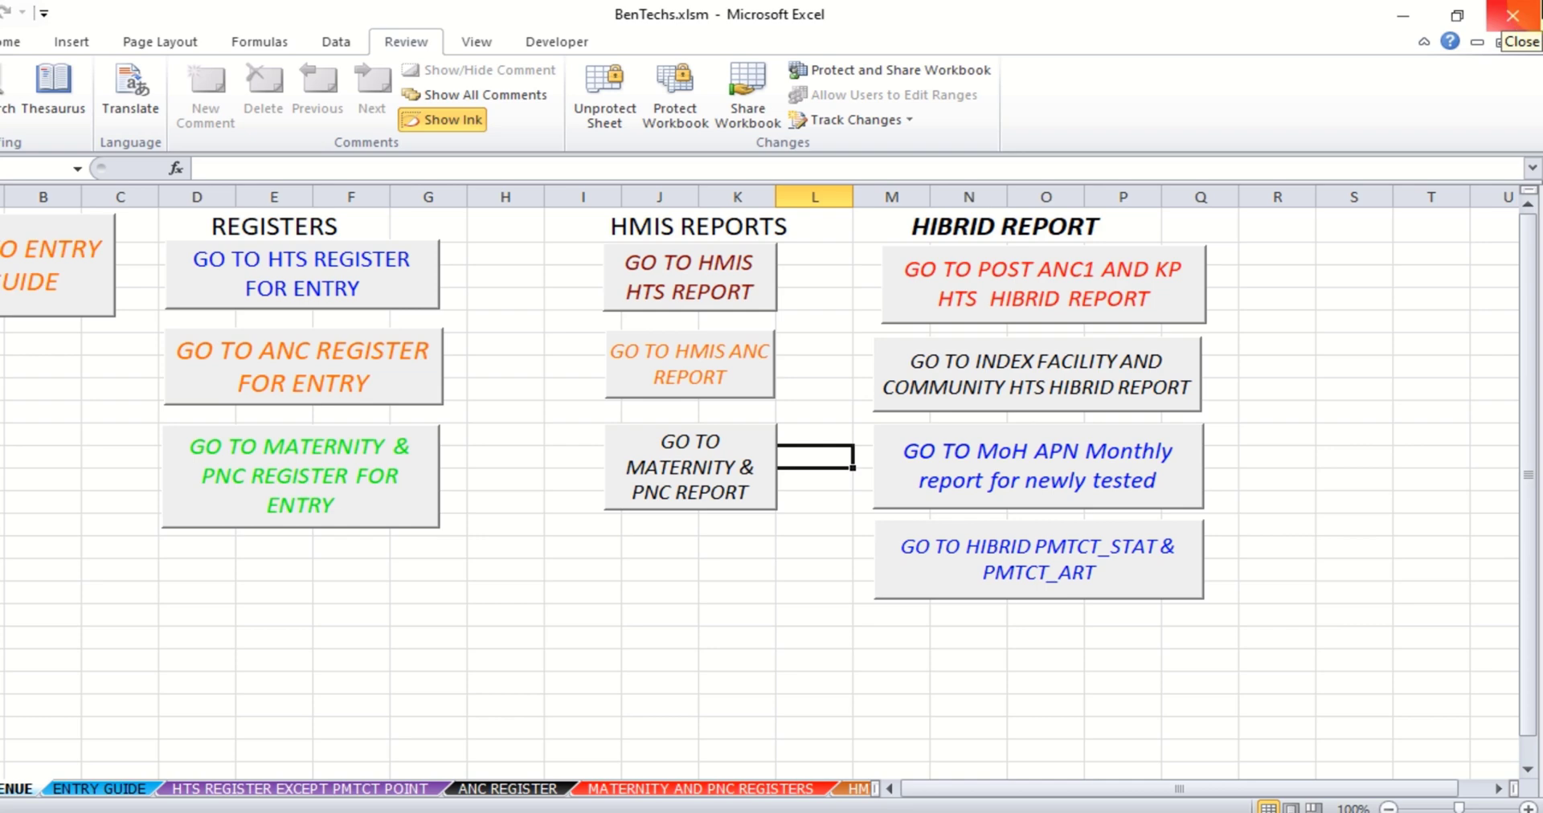
{"action": "left_click", "coordinate": [1513, 15]}
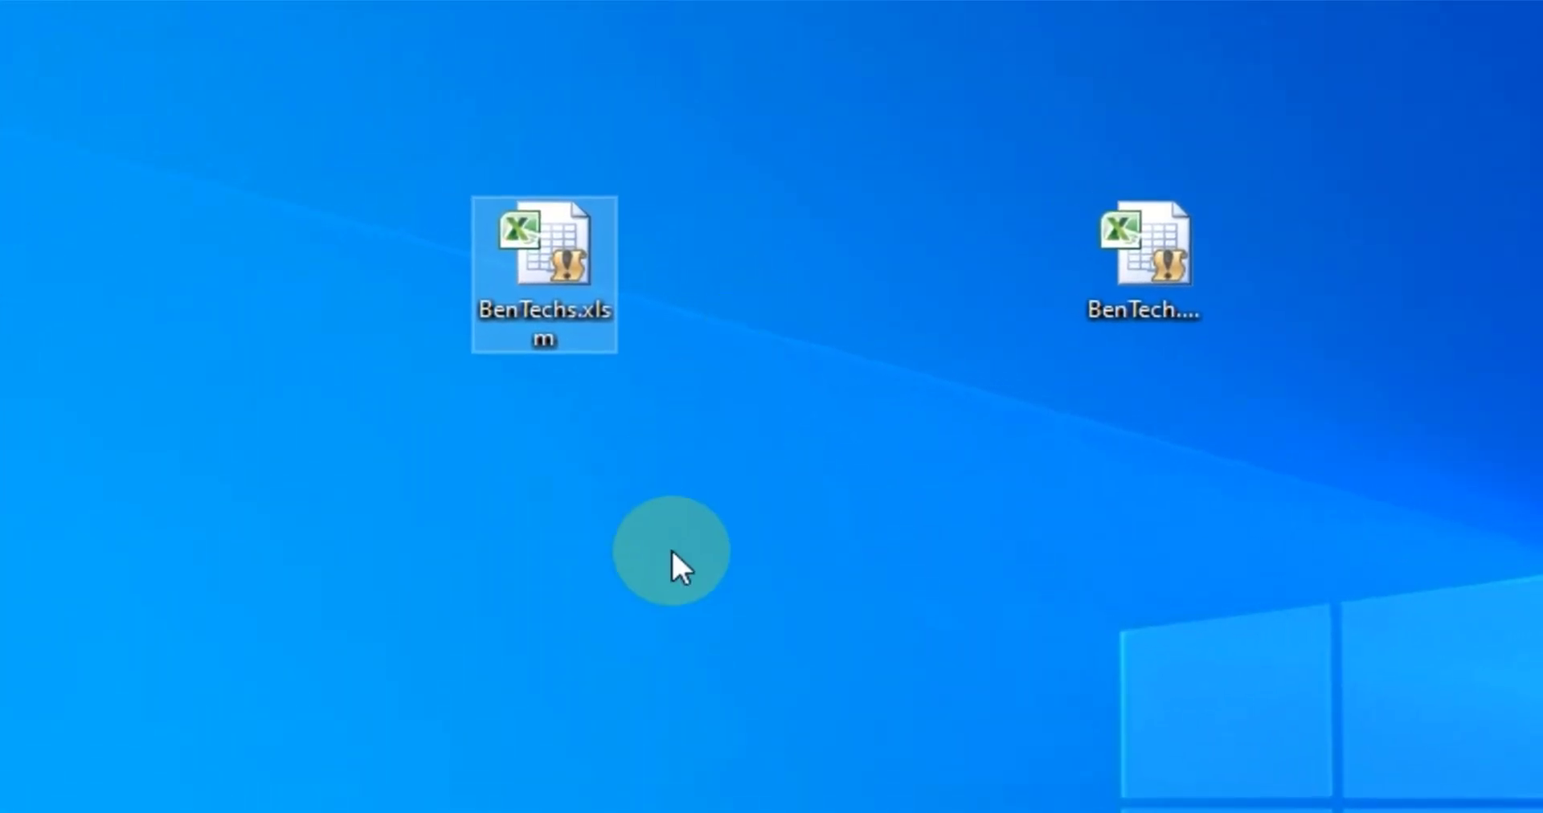
- Duplicate BenTechs.xlsm on the desktop and place the copy beside the original, moving BenTech.xlsm over to the other icons
{"action": "left_click", "coordinate": [672, 549]}
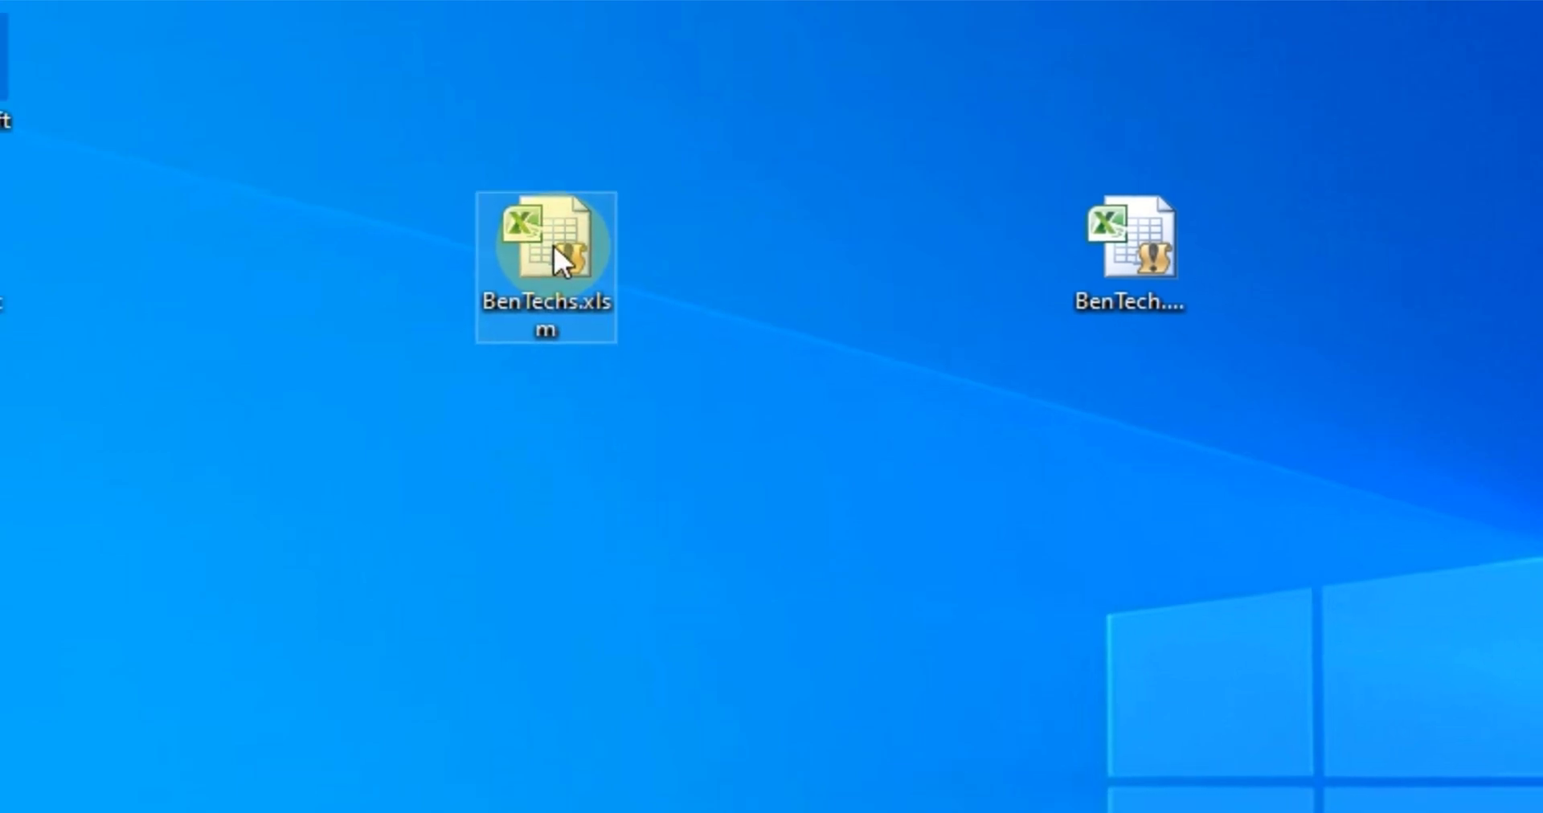
{"action": "left_click", "coordinate": [553, 245]}
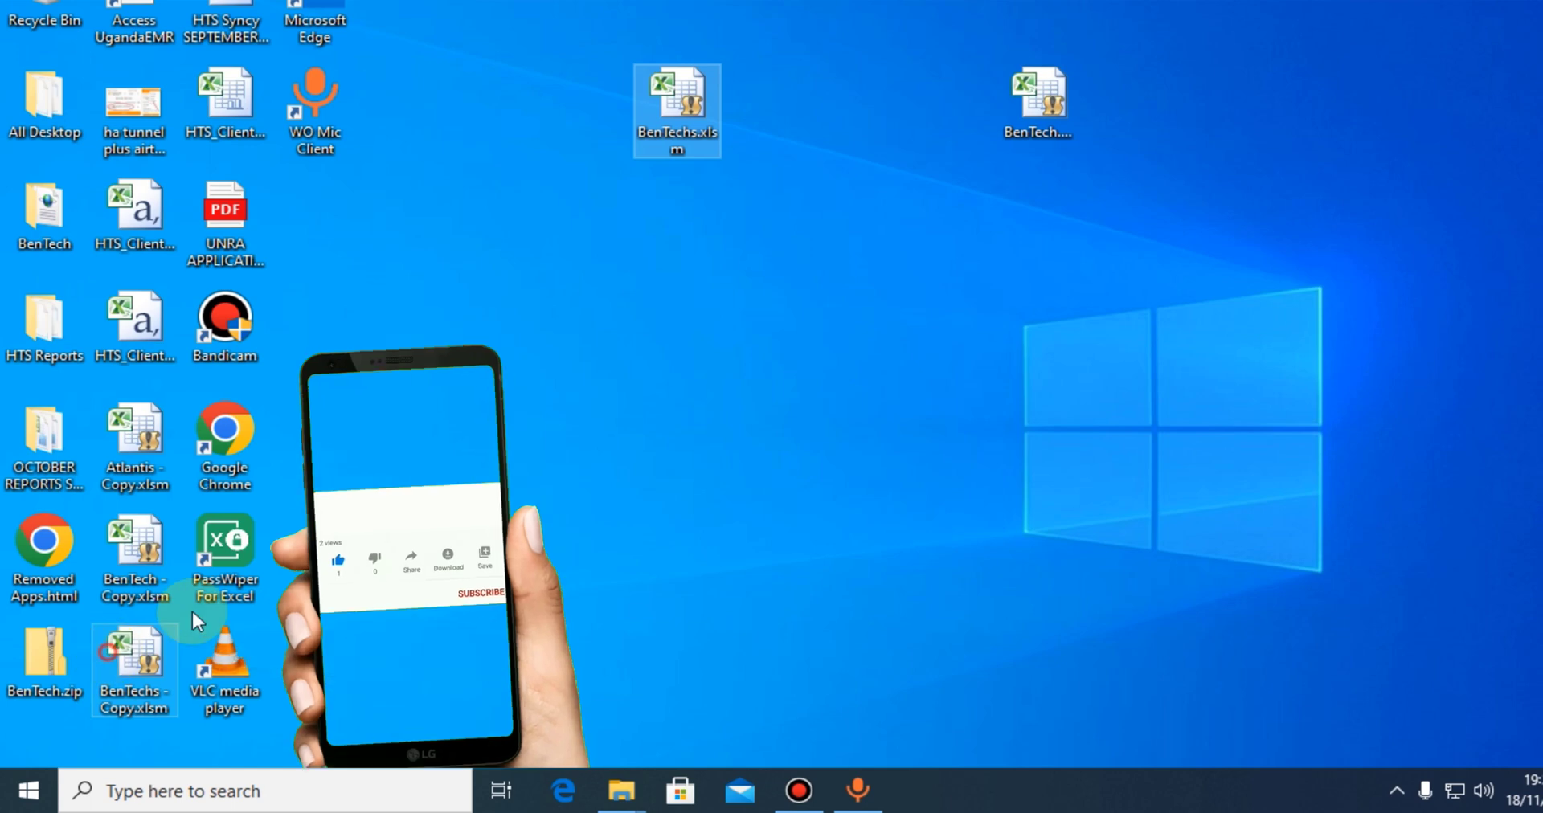
{"action": "left_click_drag", "start_coordinate": [193, 618], "coordinate": [720, 295]}
{"action": "left_click_drag", "start_coordinate": [1039, 101], "coordinate": [315, 332]}
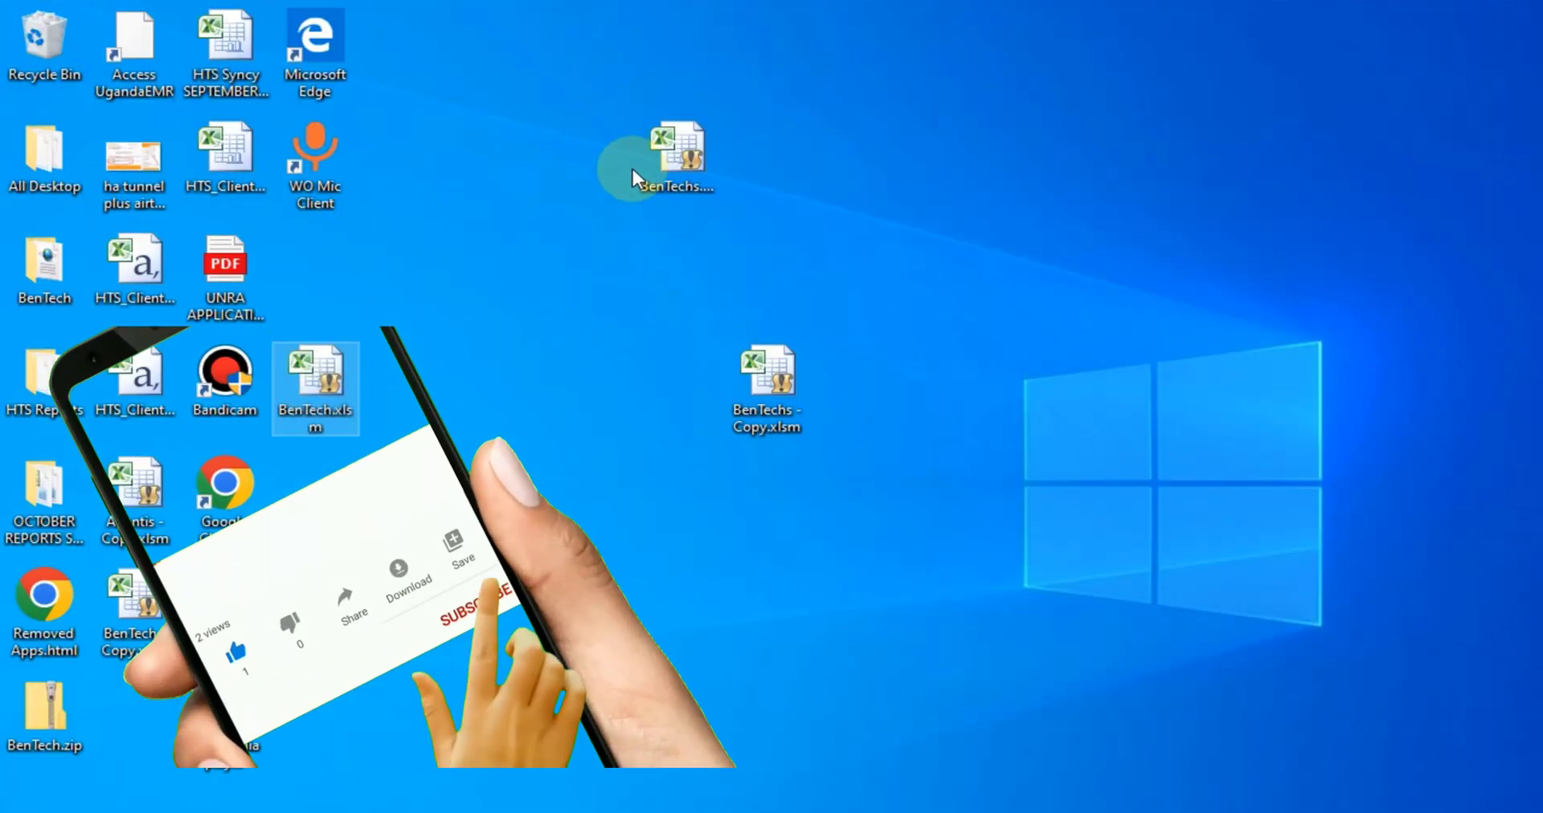
{"action": "left_click", "coordinate": [682, 154]}
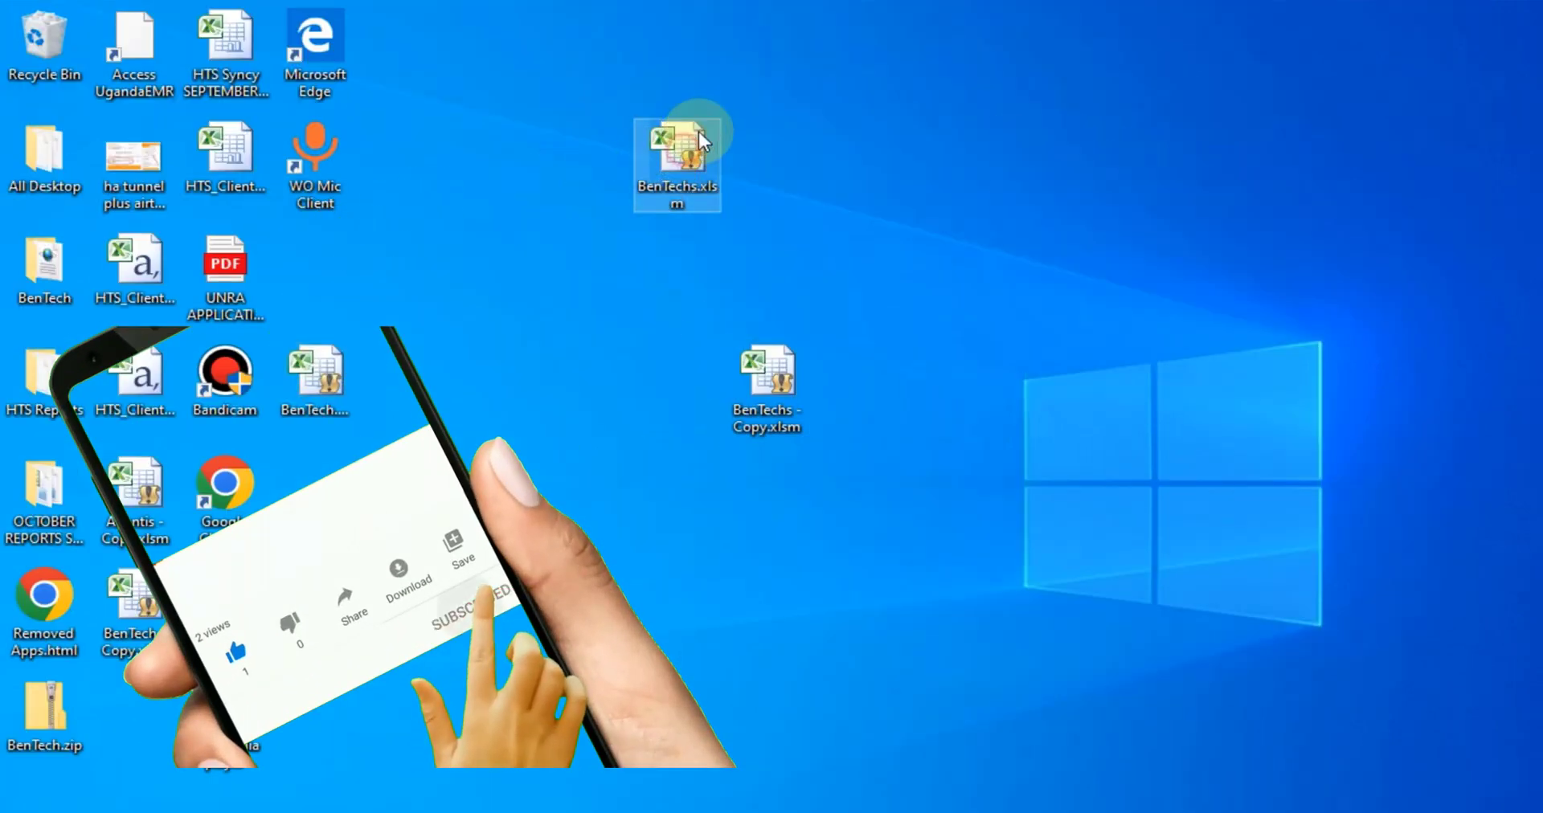
{"action": "left_click_drag", "start_coordinate": [781, 379], "coordinate": [1069, 161]}
{"action": "left_click", "coordinate": [685, 158]}
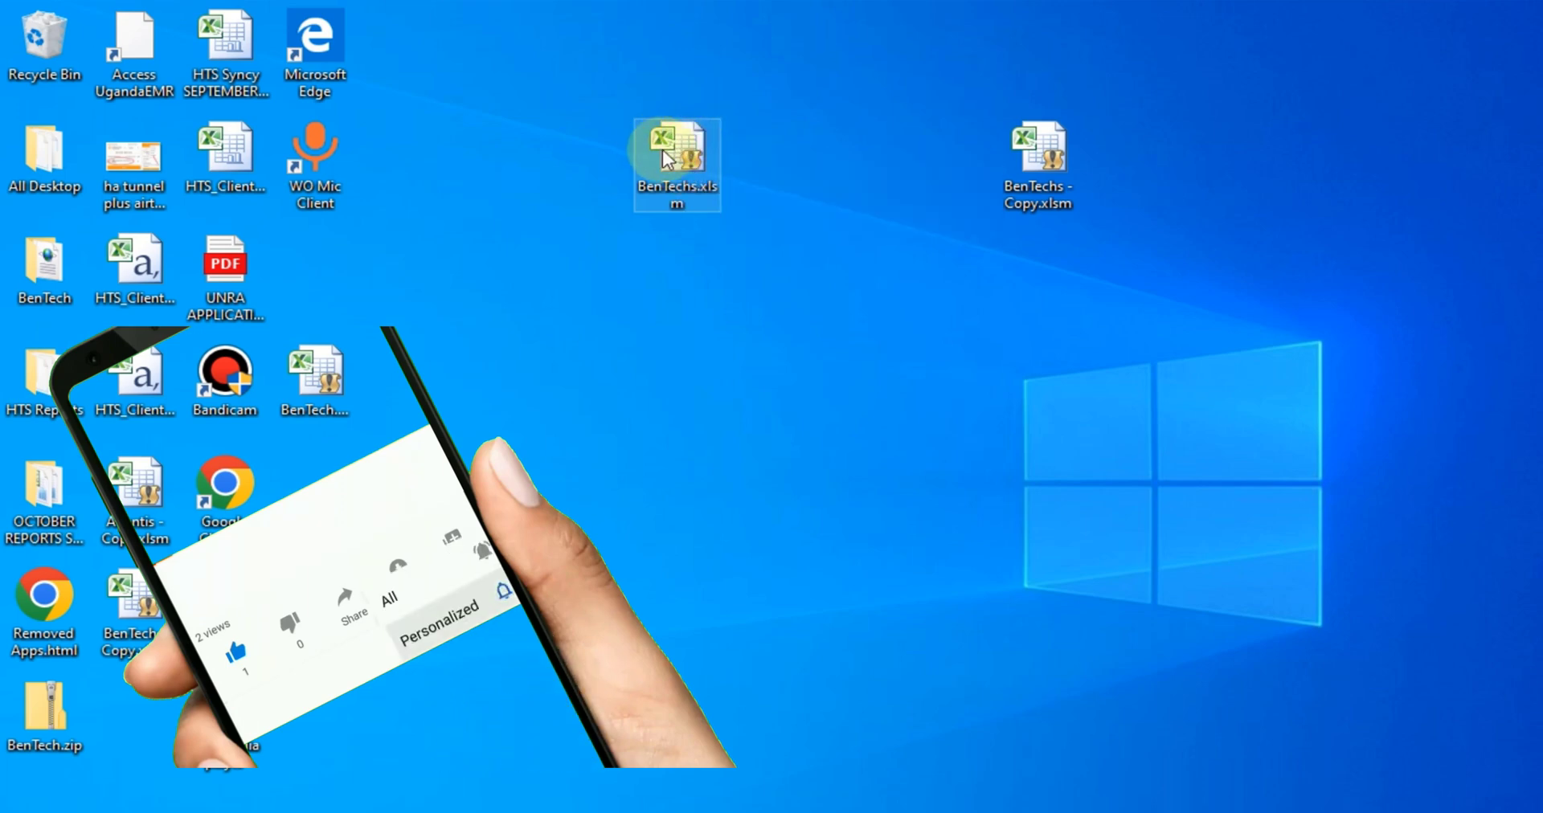
{"action": "right_click", "coordinate": [691, 147]}
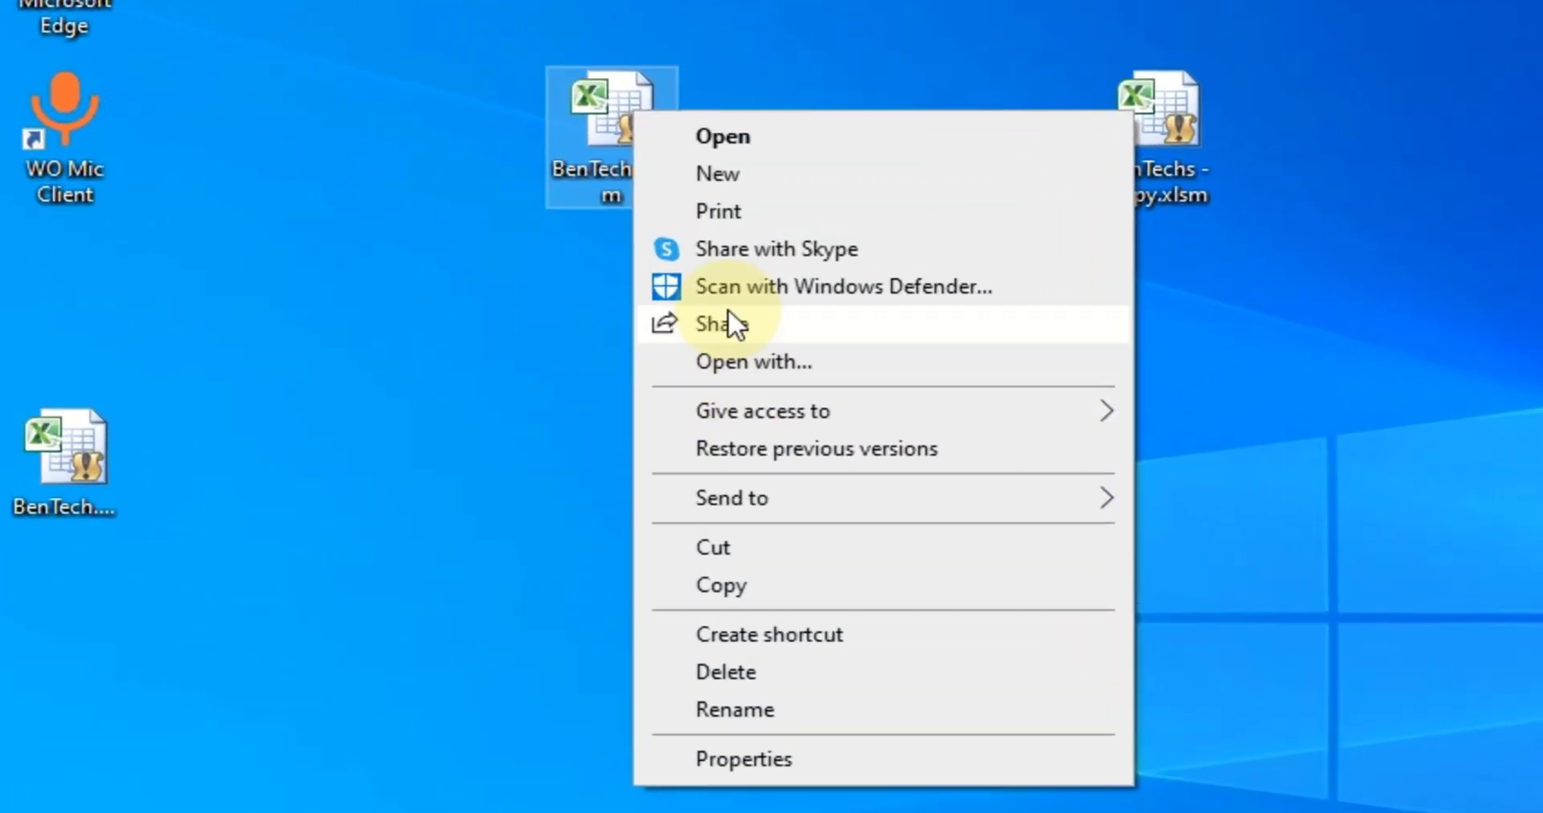
{"action": "left_click", "coordinate": [763, 544]}
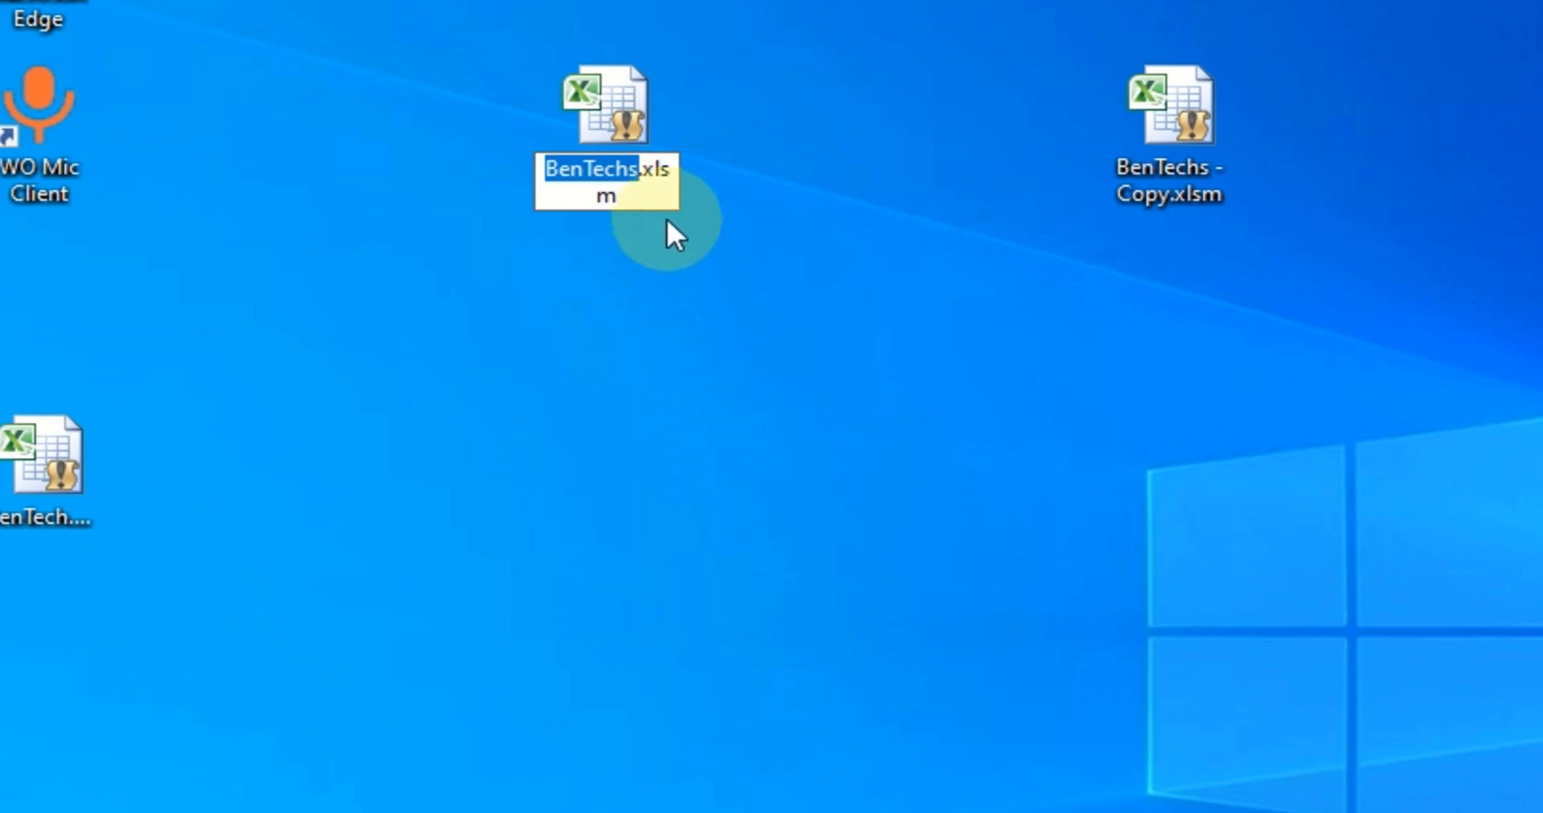
{"action": "left_click_drag", "start_coordinate": [644, 171], "coordinate": [674, 193]}
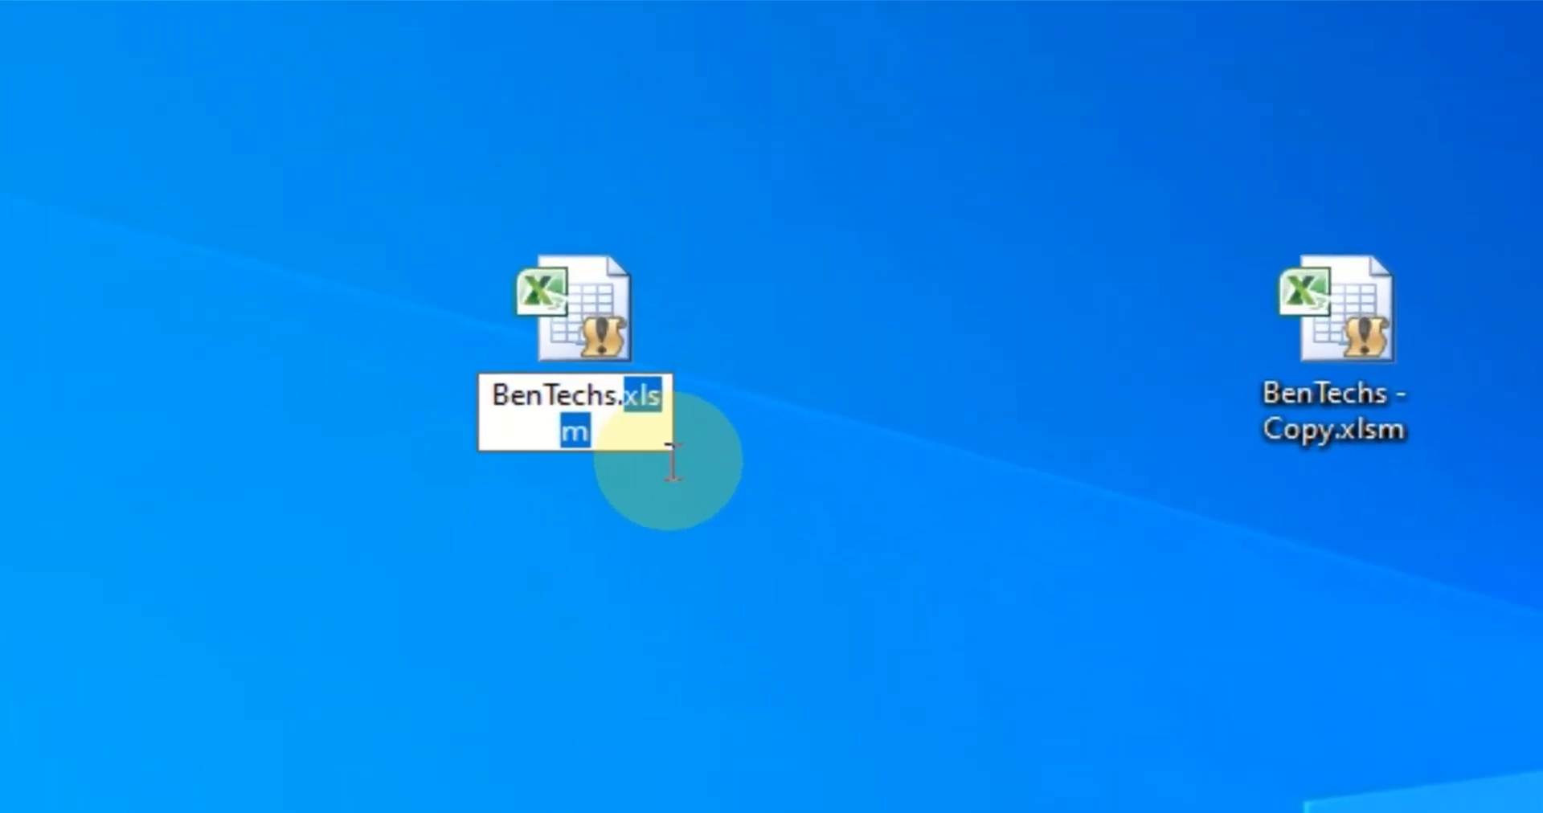
{"action": "left_click", "coordinate": [563, 290]}
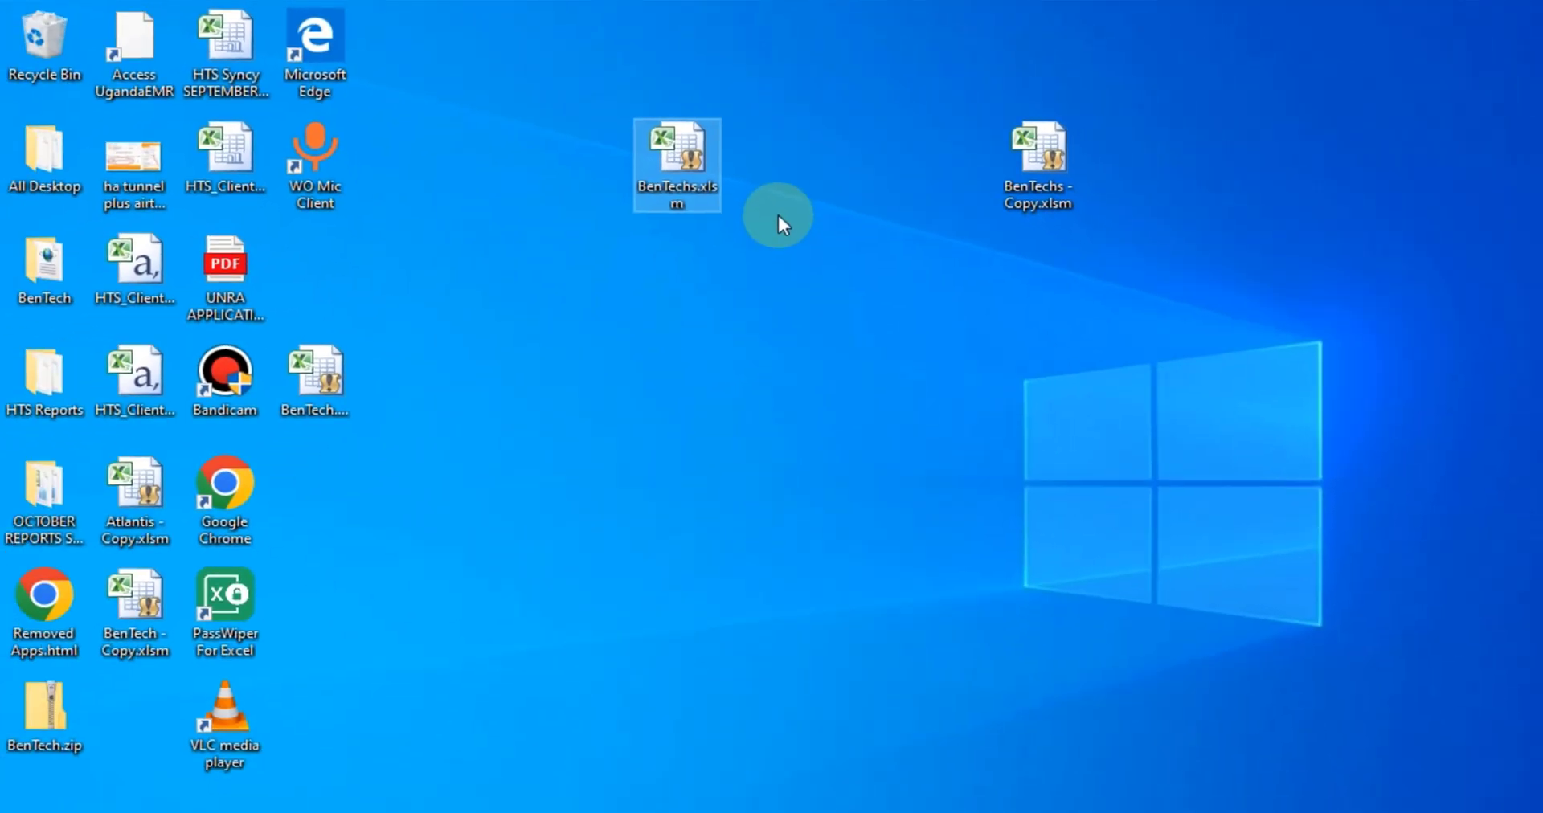
- Hide file name extensions from the HTS Reports folder window and open the BenTechs file's name for editing
{"action": "double_click", "coordinate": [50, 381]}
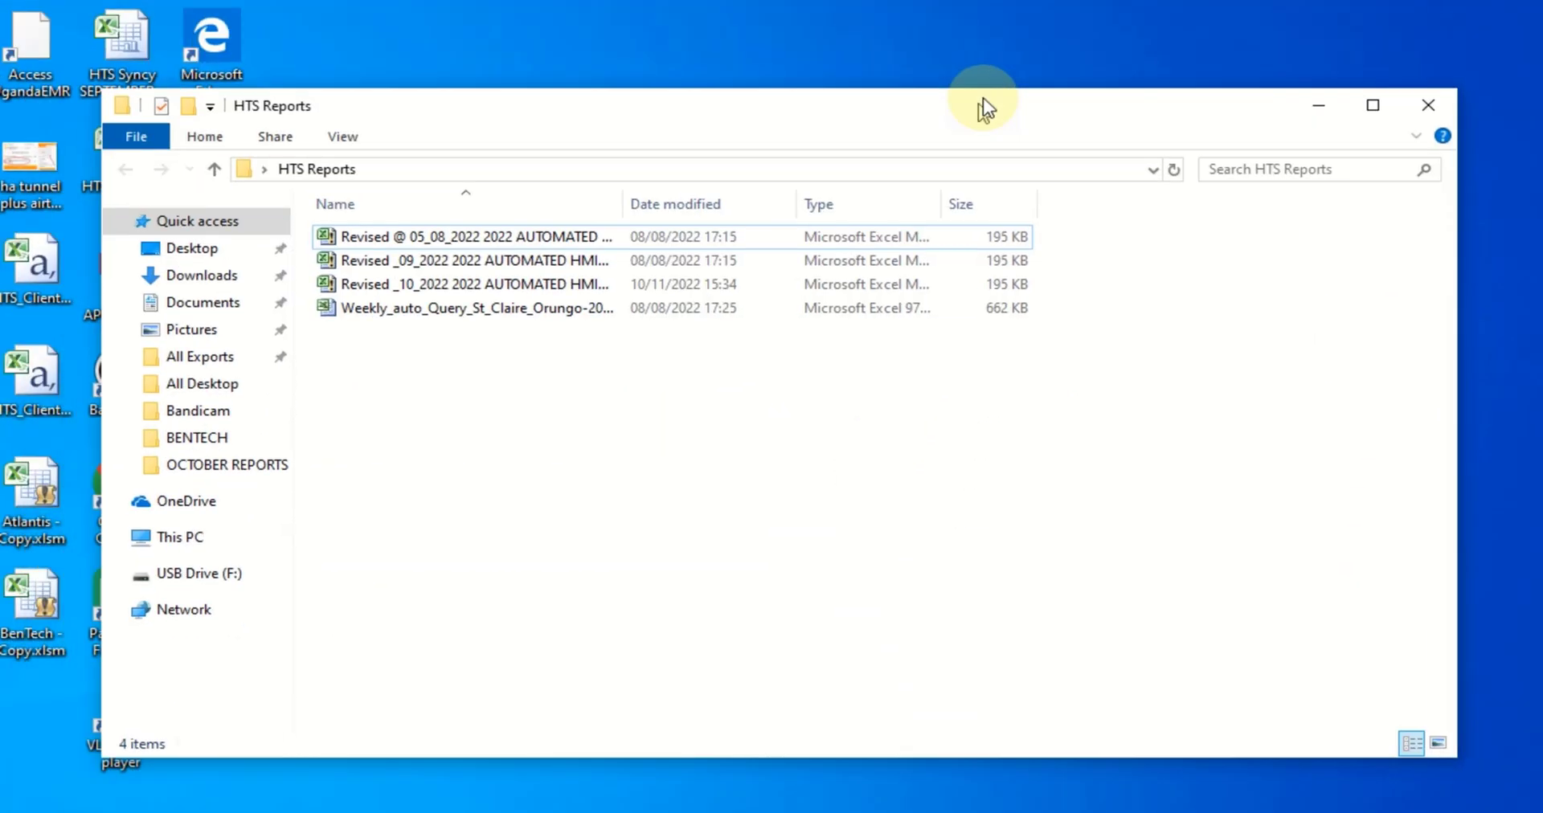
{"action": "left_click", "coordinate": [229, 557]}
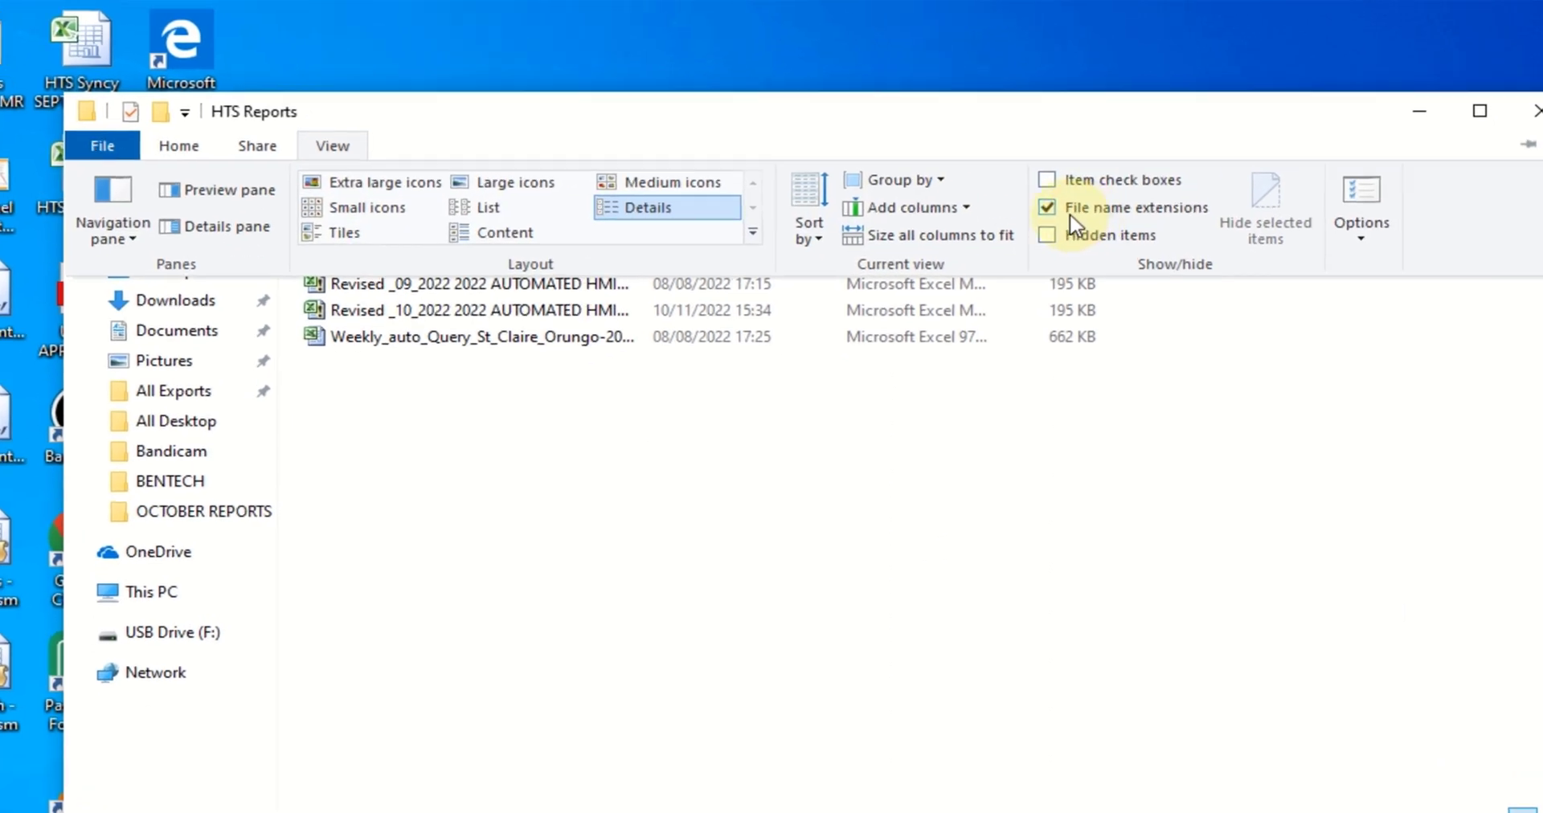
{"action": "left_click", "coordinate": [868, 306]}
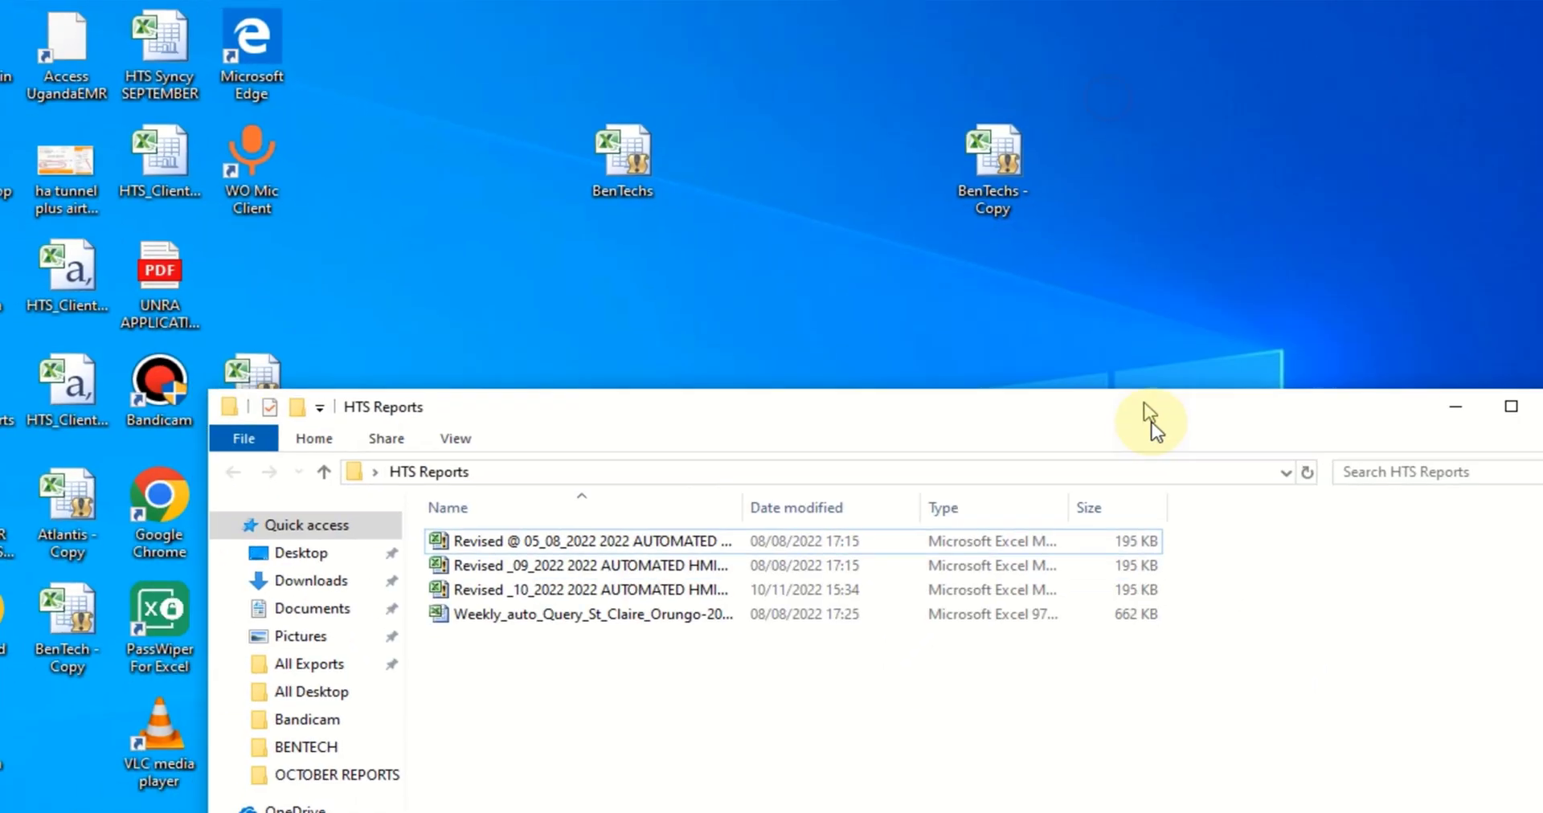
{"action": "left_click", "coordinate": [635, 157]}
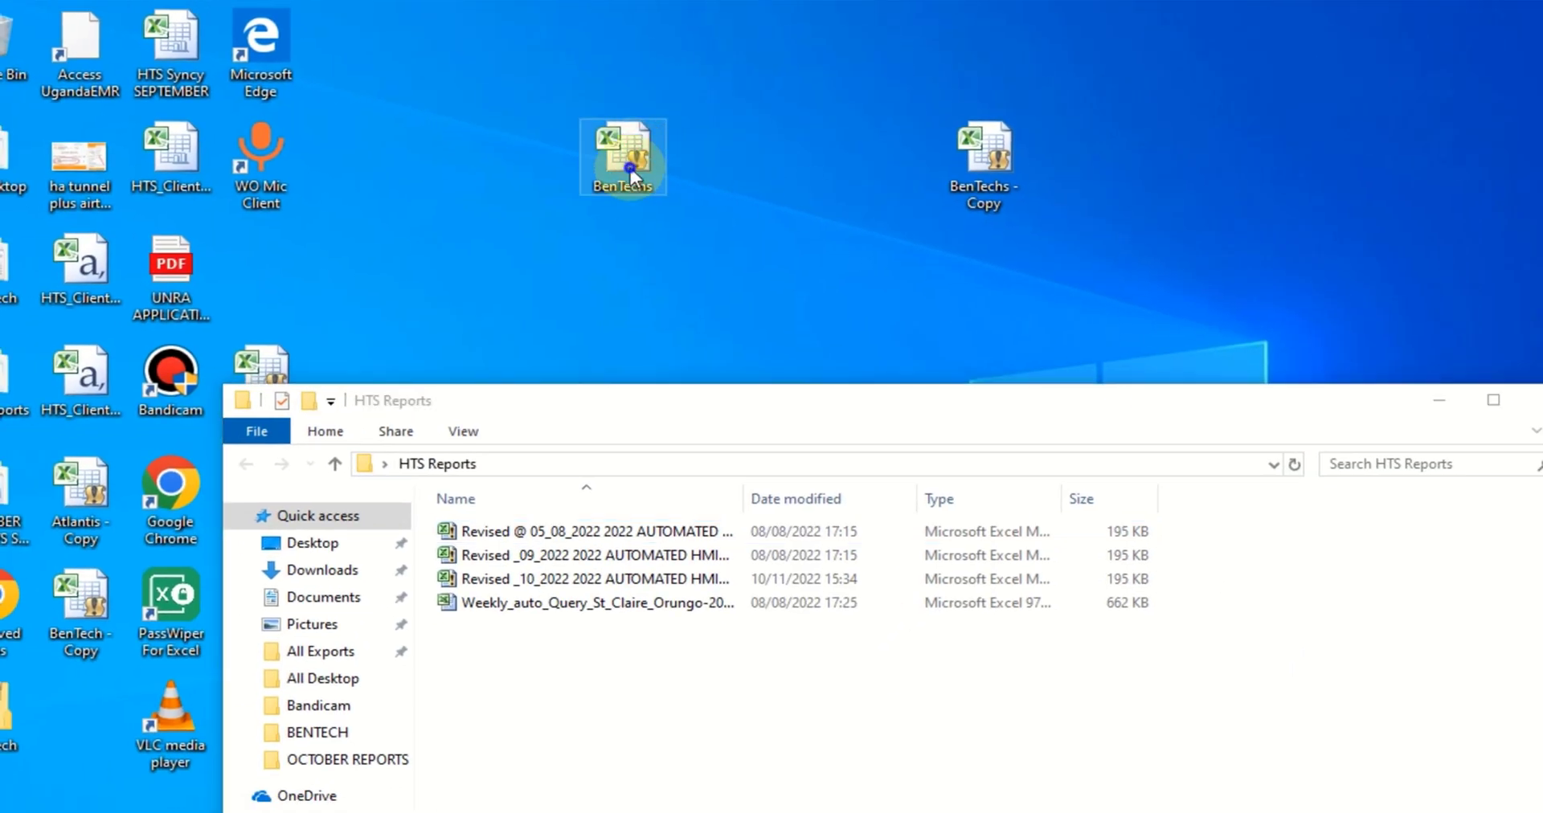
{"action": "right_click", "coordinate": [630, 171]}
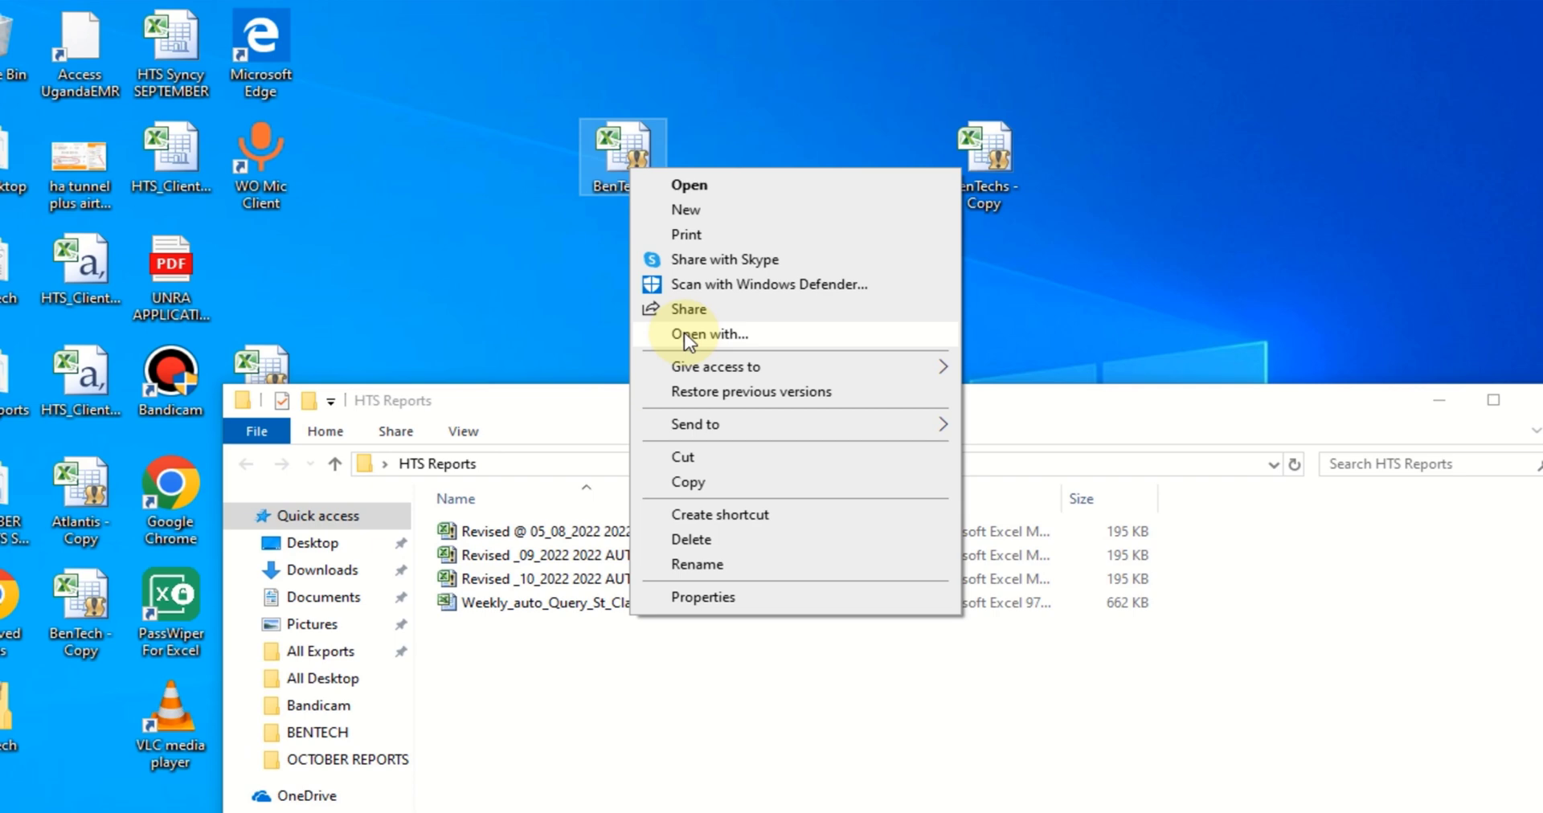
{"action": "left_click", "coordinate": [707, 567]}
- Show file name extensions using the HTS Reports folder window, and close that window
{"action": "left_click_drag", "start_coordinate": [1112, 413], "coordinate": [1099, 180]}
{"action": "left_click", "coordinate": [432, 197]}
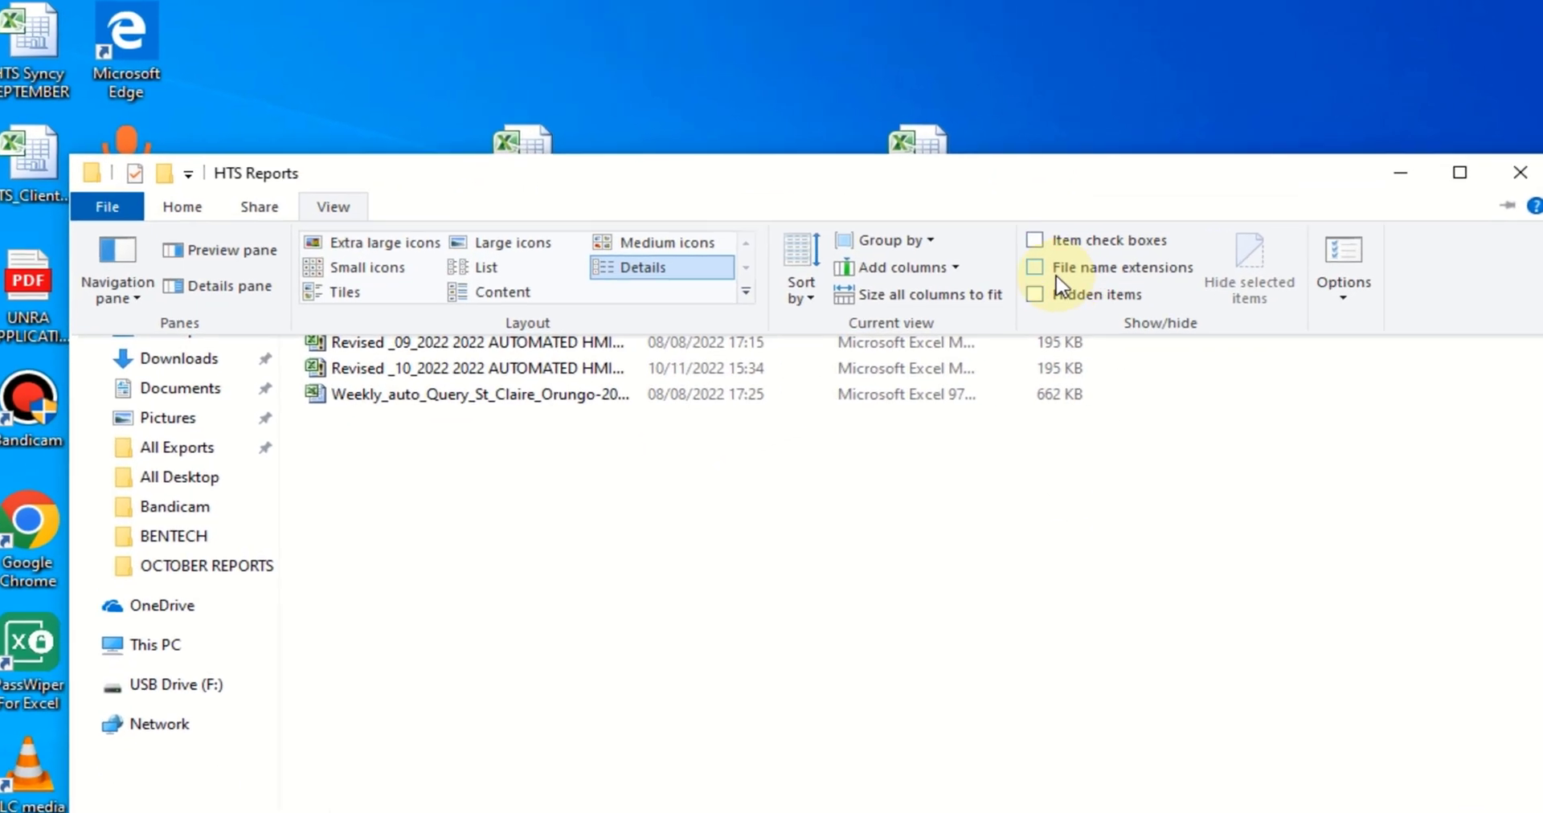
{"action": "left_click", "coordinate": [1080, 252]}
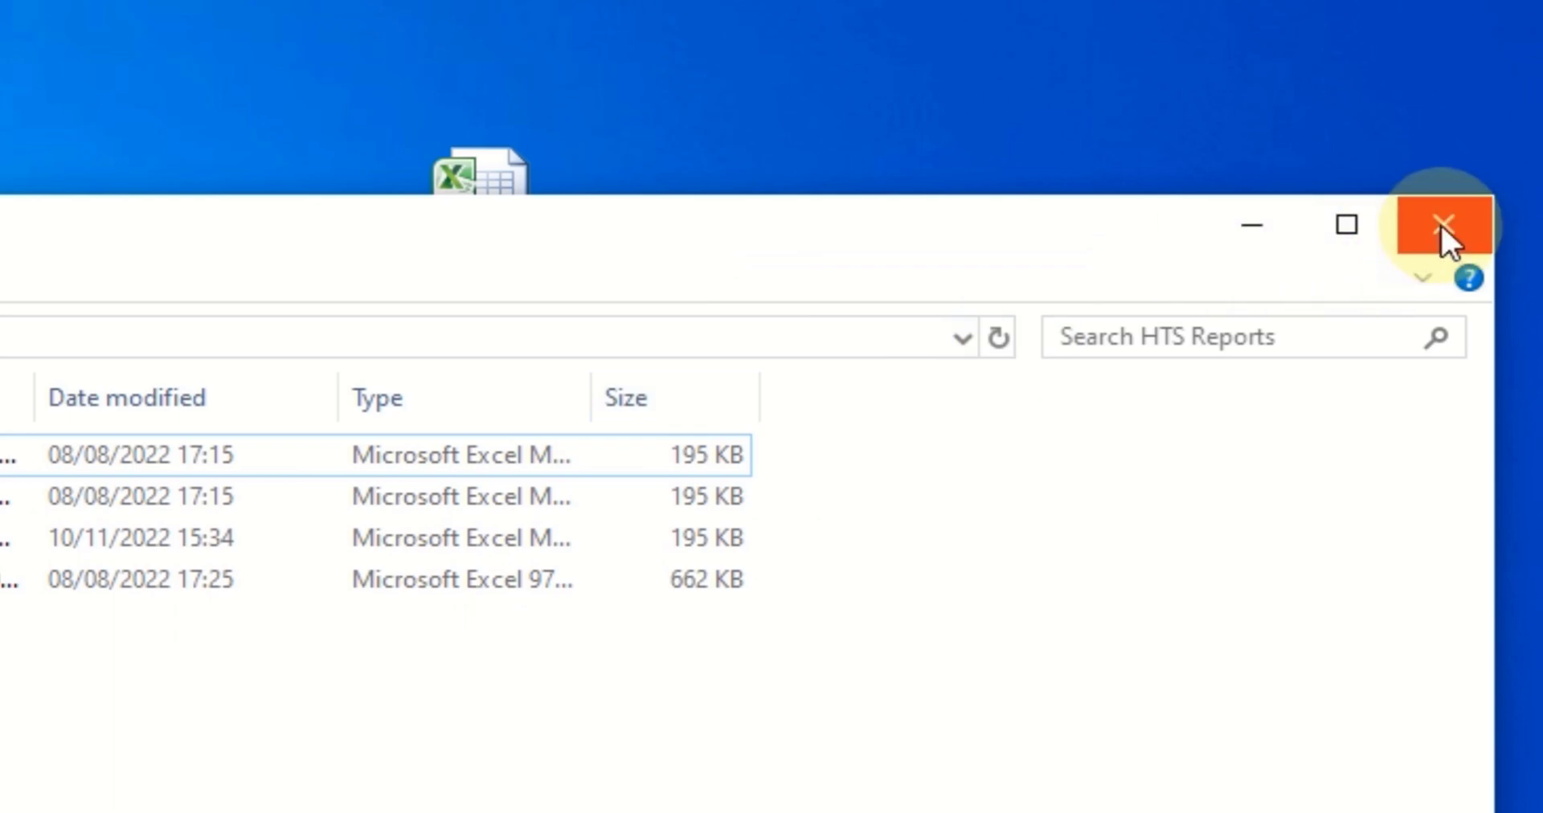
{"action": "left_click", "coordinate": [1507, 224]}
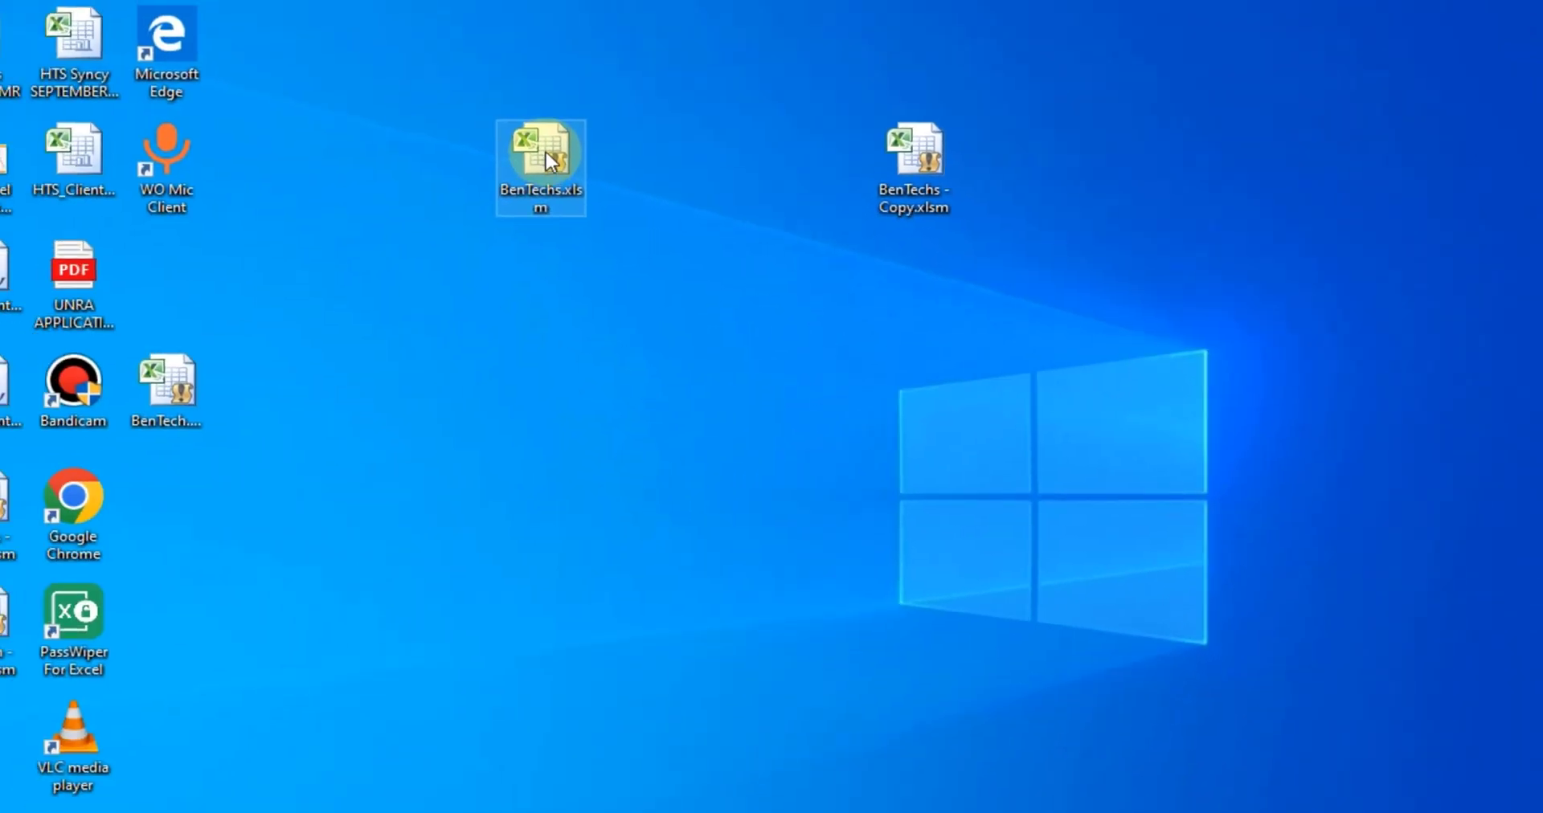
- Rename BenTechs.xlsm on the desktop to BenTechs.zip and accept the extension change
{"action": "left_click", "coordinate": [46, 251]}
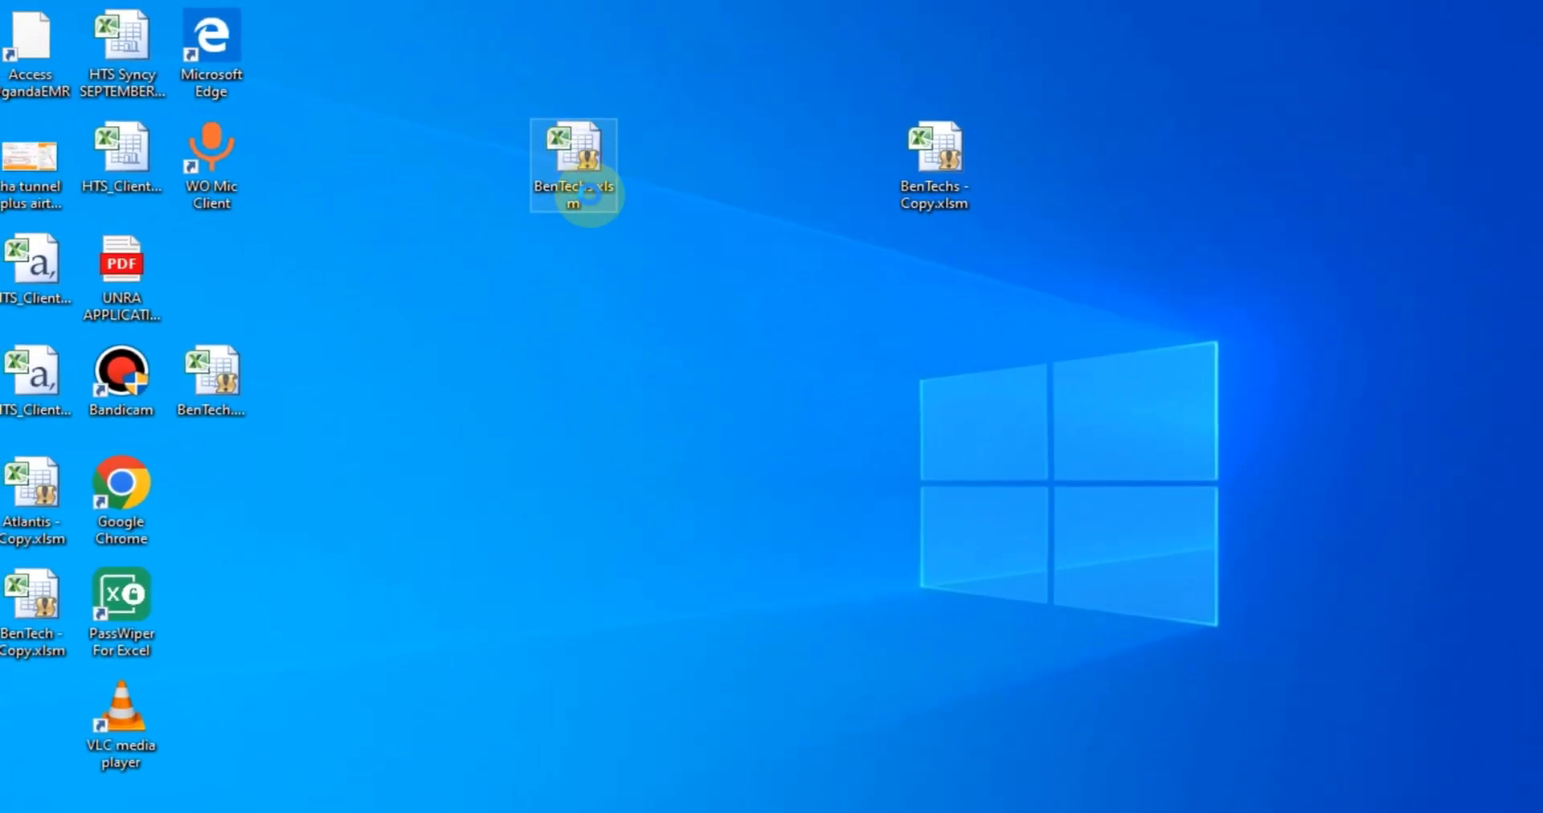
{"action": "left_click", "coordinate": [68, 247]}
{"action": "double_click", "coordinate": [612, 492]}
{"action": "type", "text": "zip"}
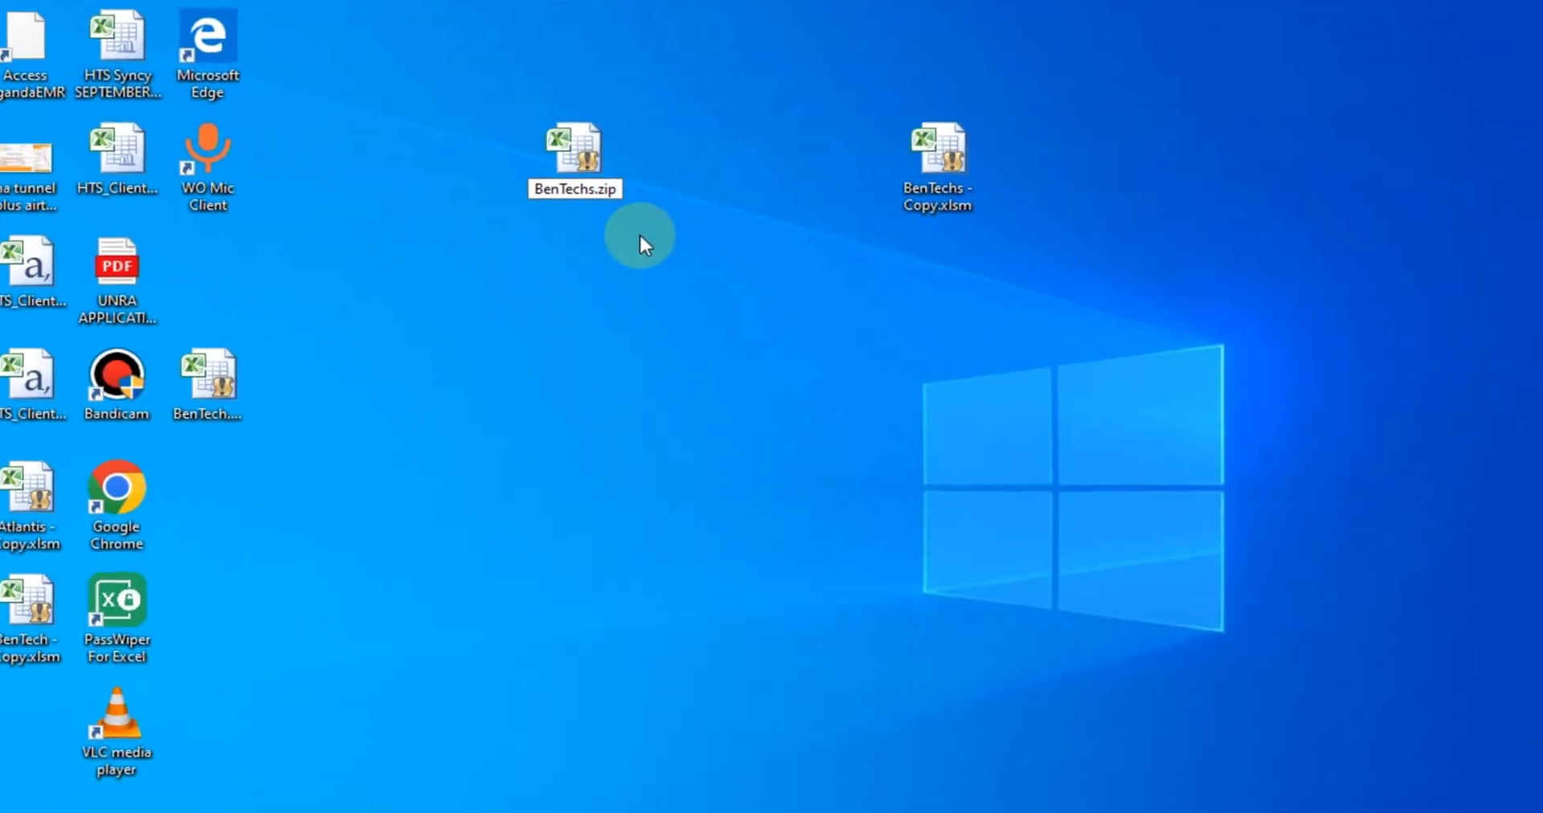
{"action": "key", "text": "Return"}
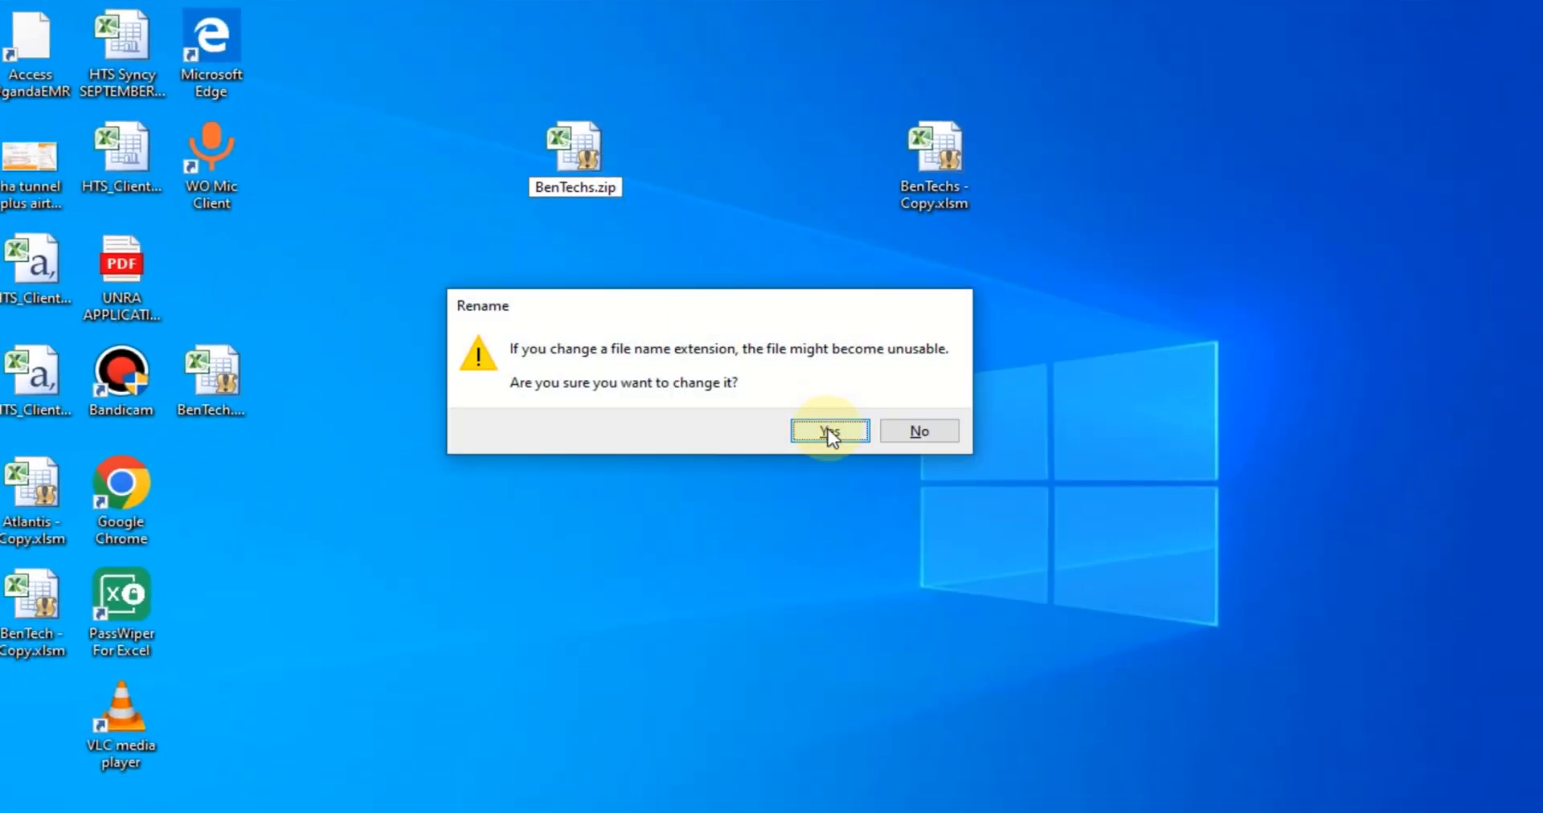
{"action": "left_click_drag", "start_coordinate": [785, 311], "coordinate": [830, 242]}
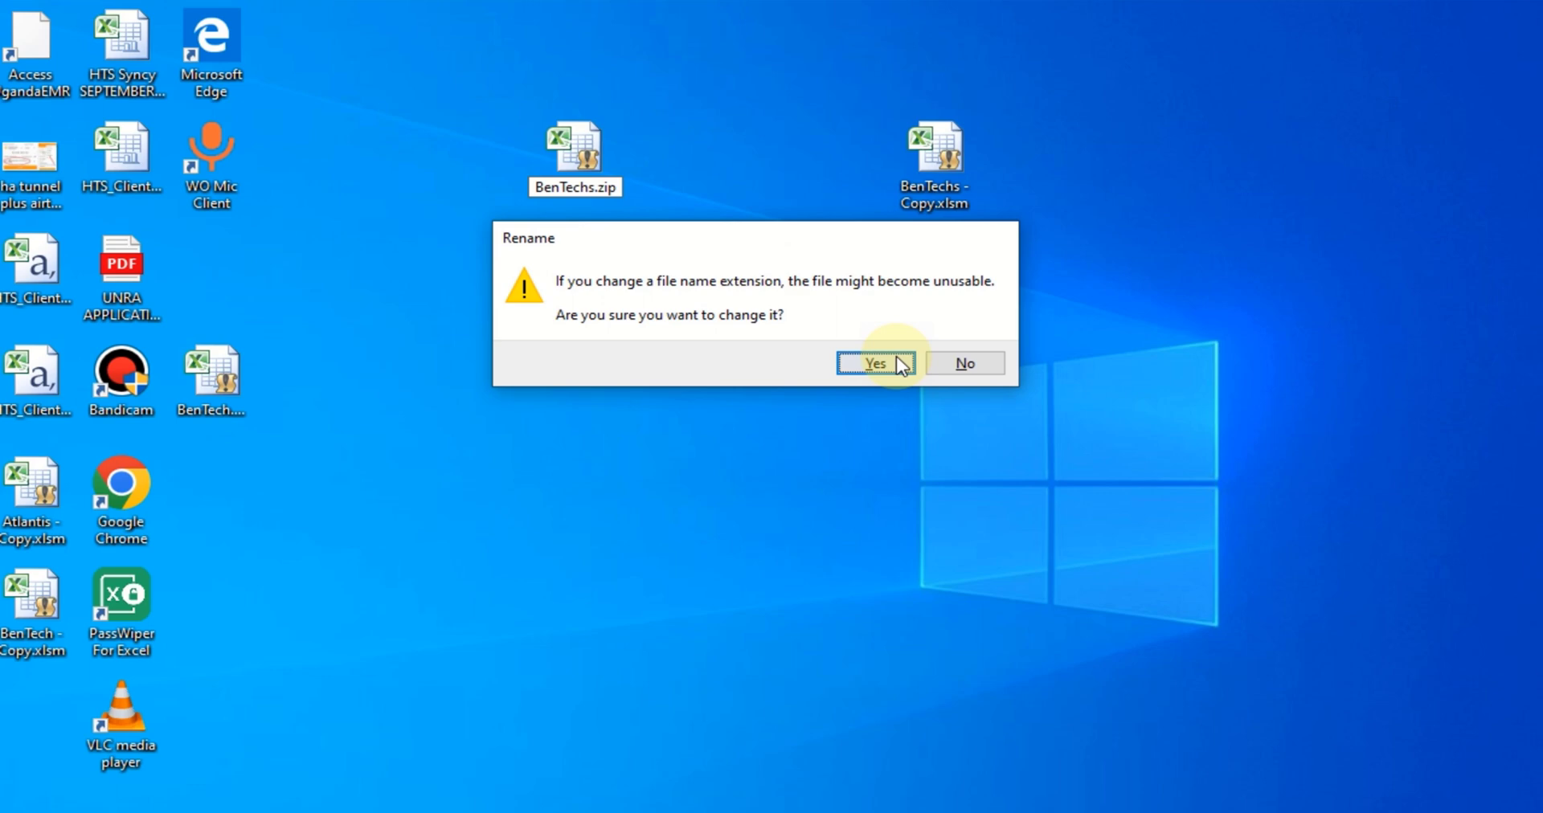
{"action": "left_click", "coordinate": [878, 366]}
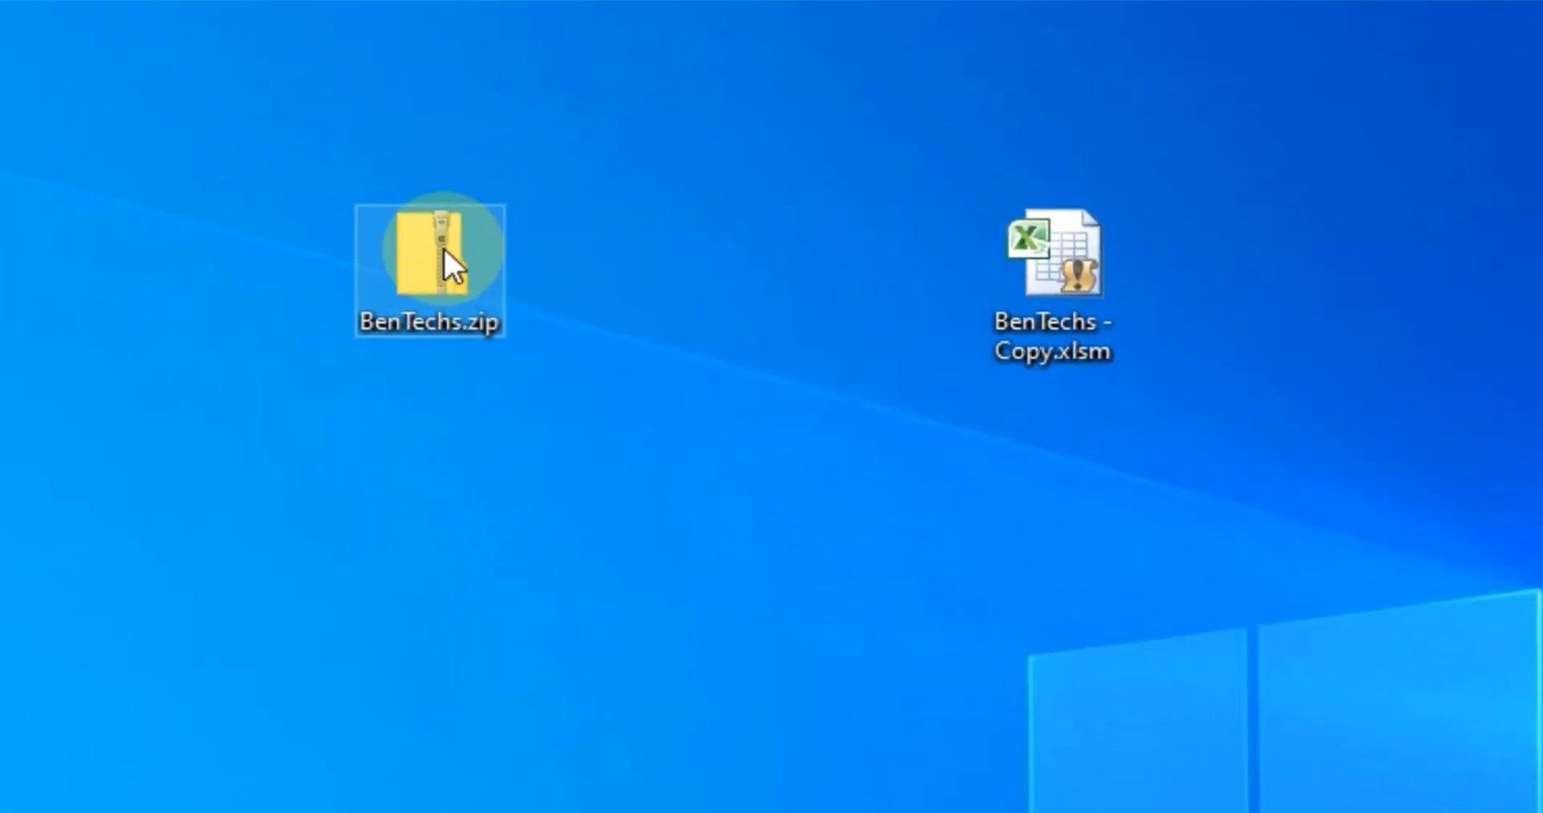
- Extract BenTechs.zip to C:\Users\admin\Desktop\BenTechs and close the window of extracted files
{"action": "right_click", "coordinate": [438, 257]}
{"action": "left_click", "coordinate": [635, 224]}
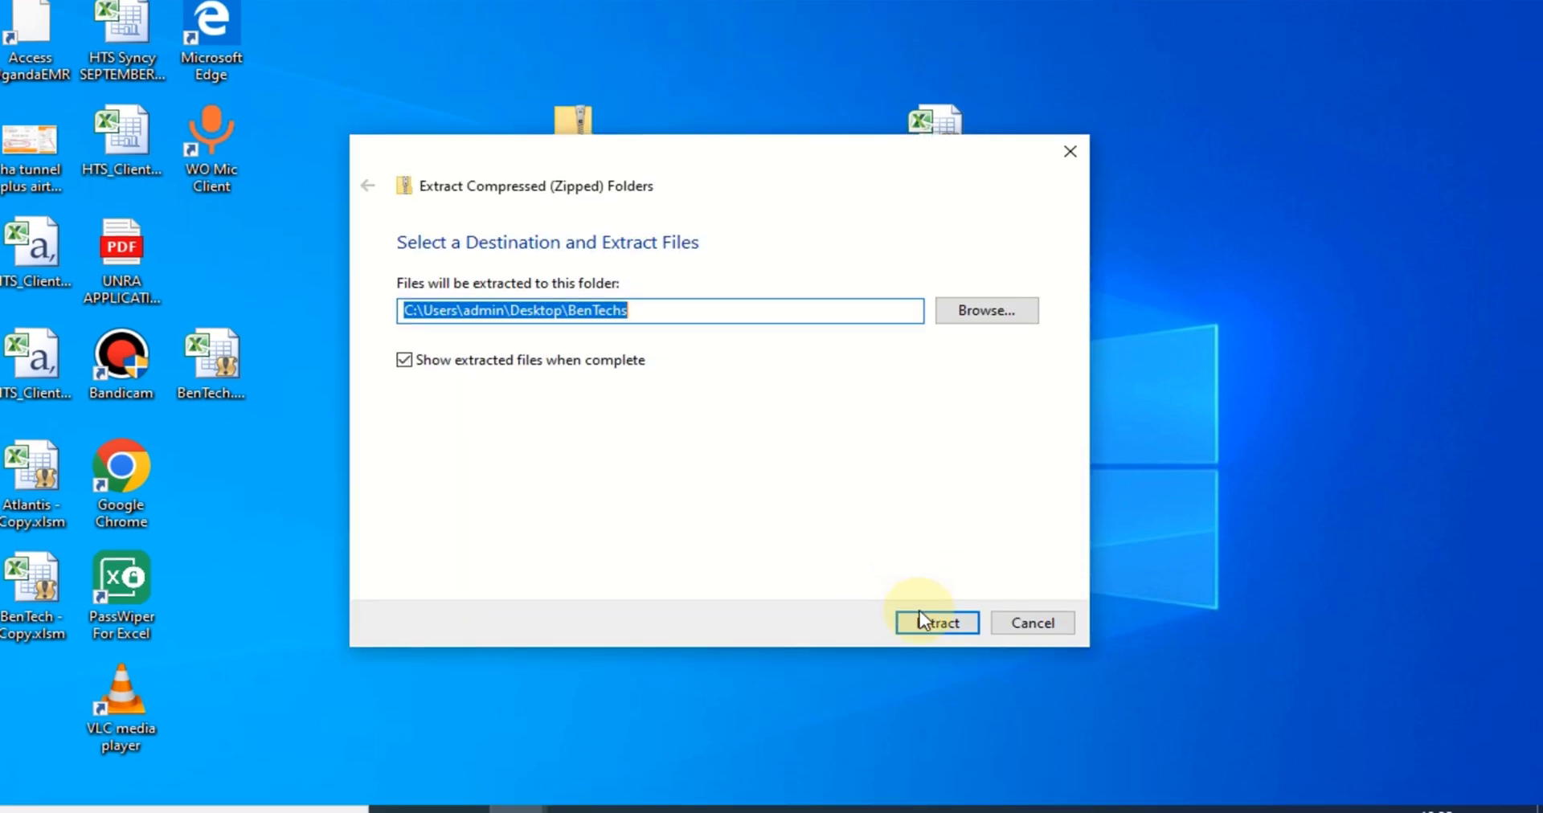
{"action": "left_click", "coordinate": [921, 622]}
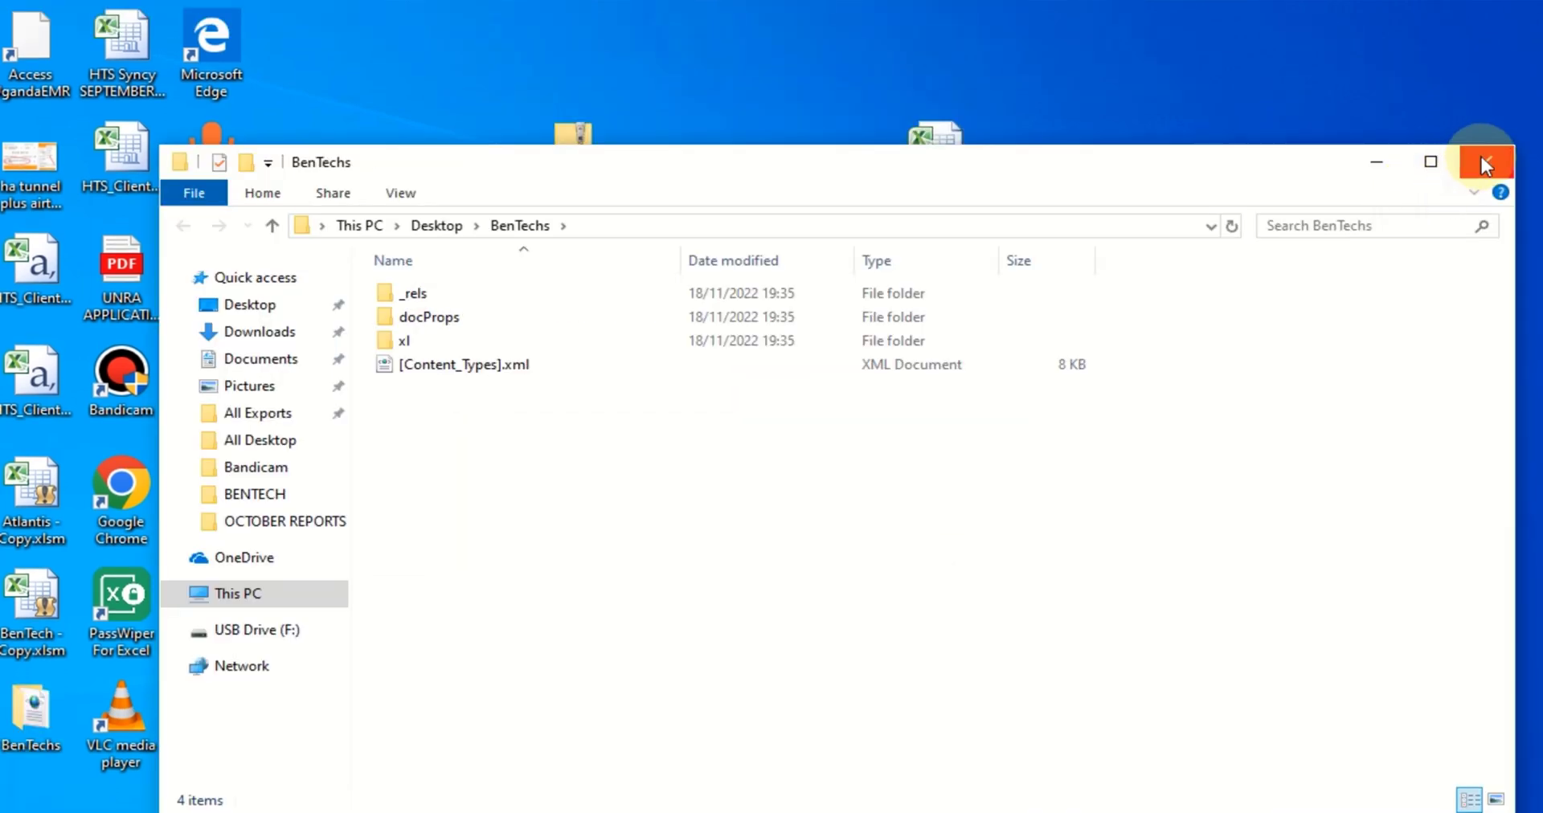
{"action": "left_click", "coordinate": [1484, 165]}
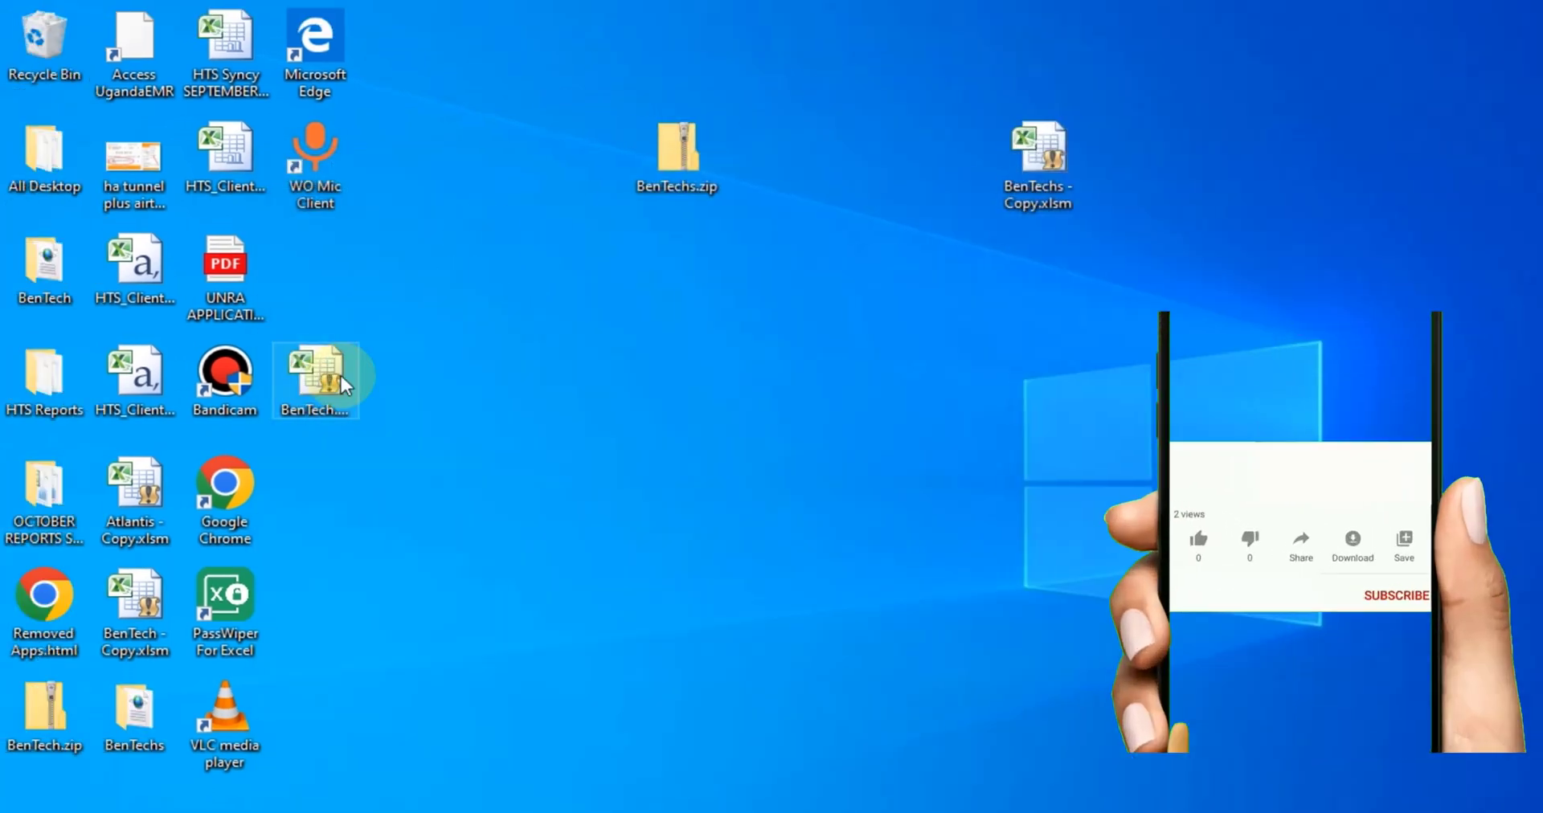
- Place the extracted BenTechs folder below BenTechs.zip on the desktop and open the folder
{"action": "left_click_drag", "start_coordinate": [132, 655], "coordinate": [682, 211]}
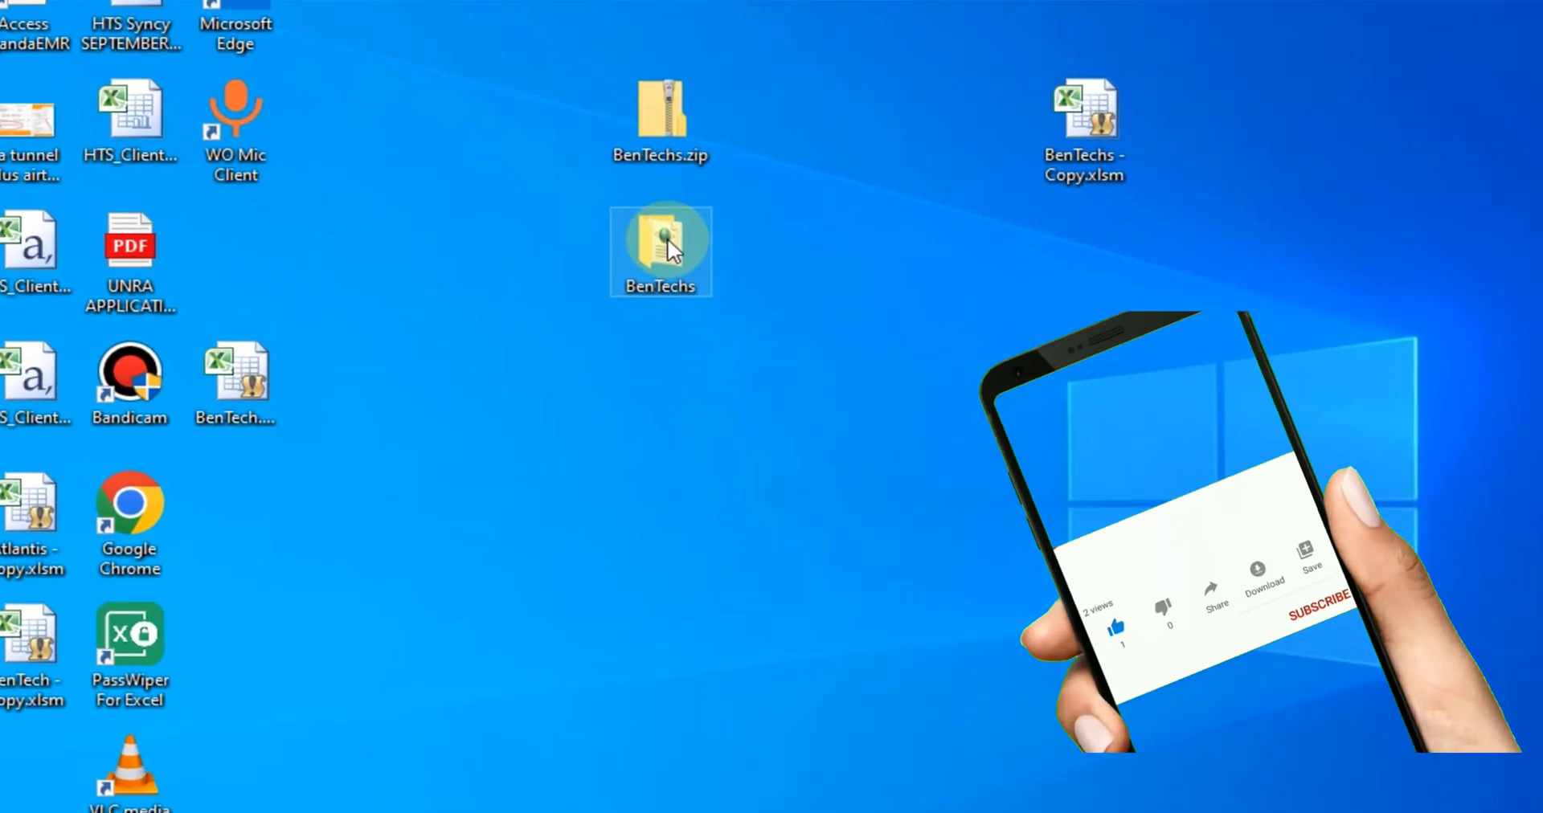
{"action": "left_click", "coordinate": [661, 113]}
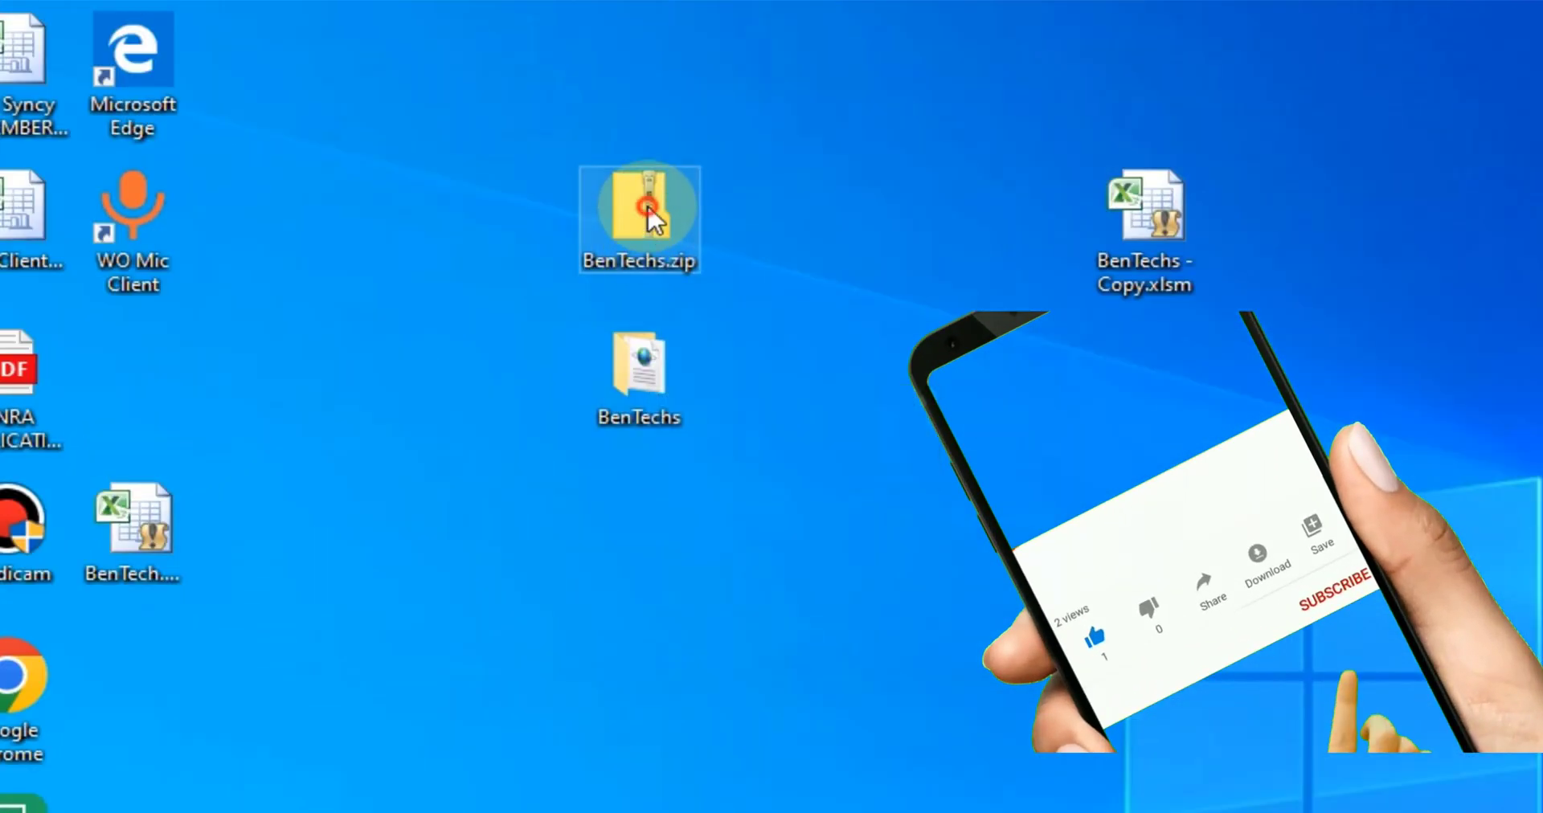
{"action": "double_click", "coordinate": [644, 373]}
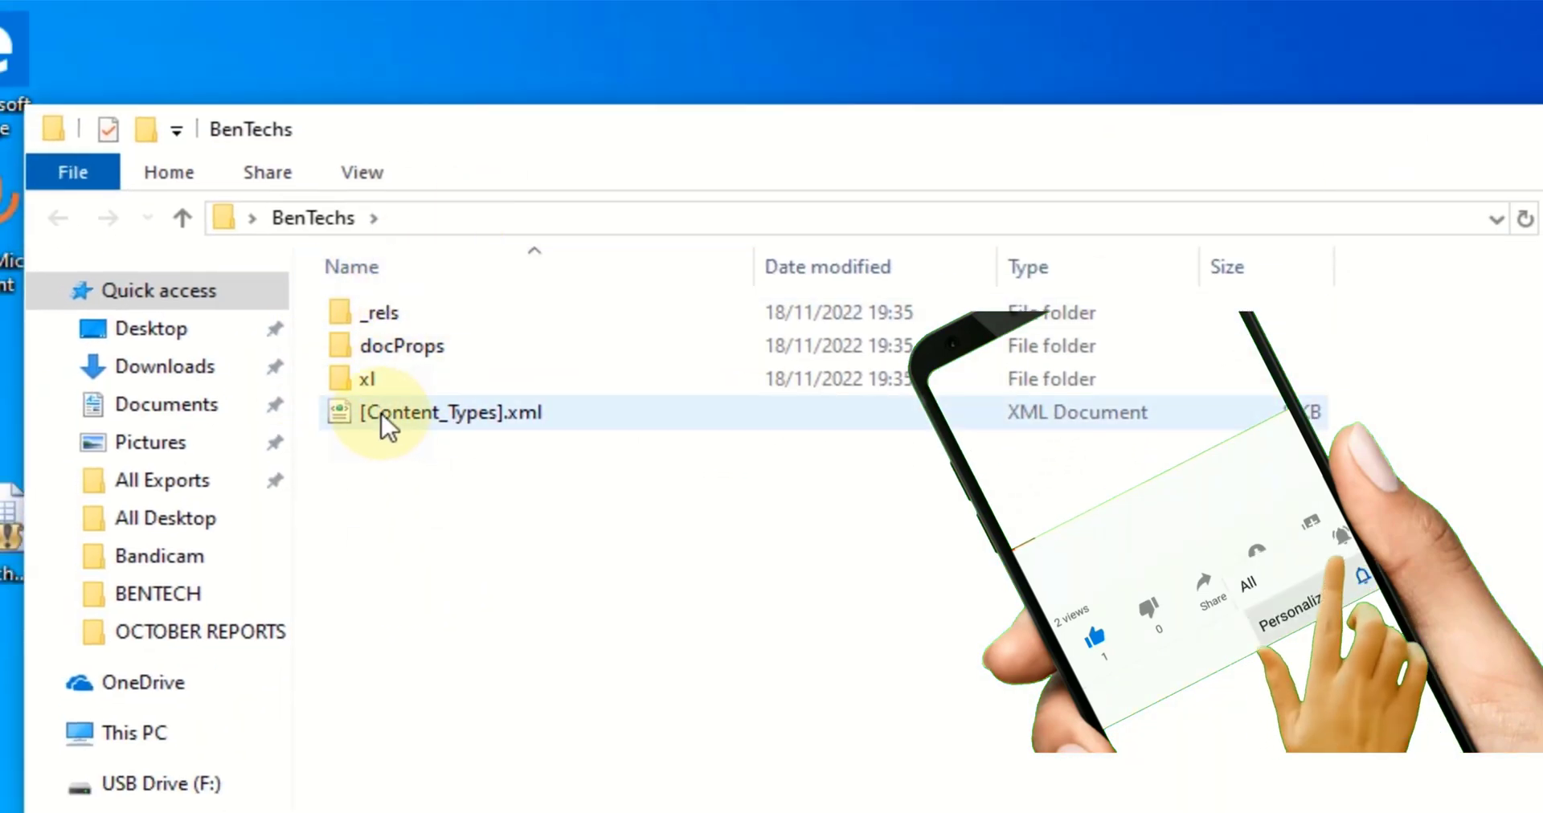
- Open the xl folder inside BenTechs and move its window down to uncover the desktop files
{"action": "left_click", "coordinate": [366, 387]}
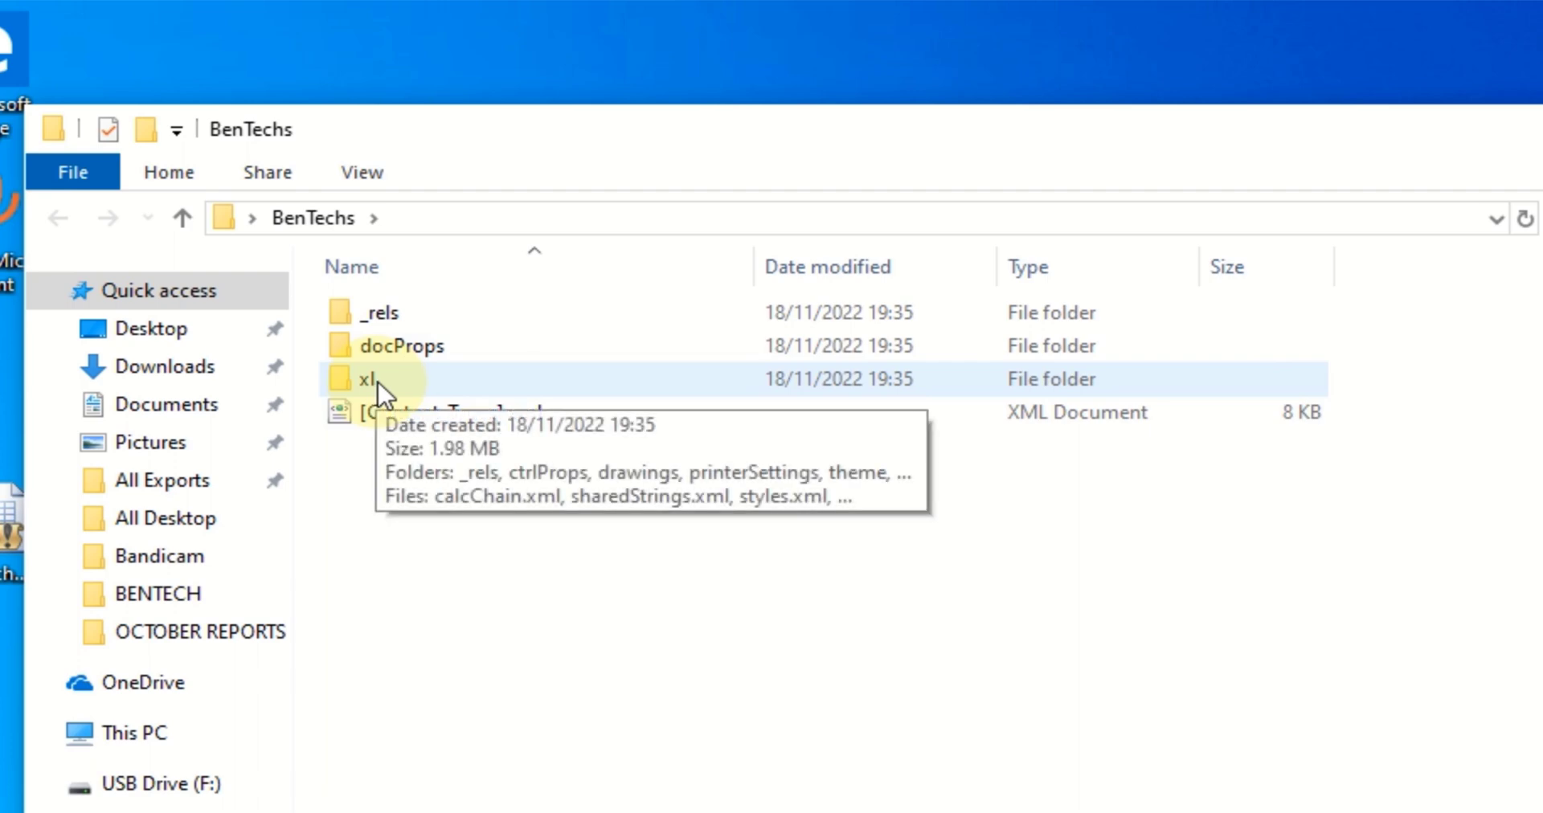
{"action": "double_click", "coordinate": [379, 383]}
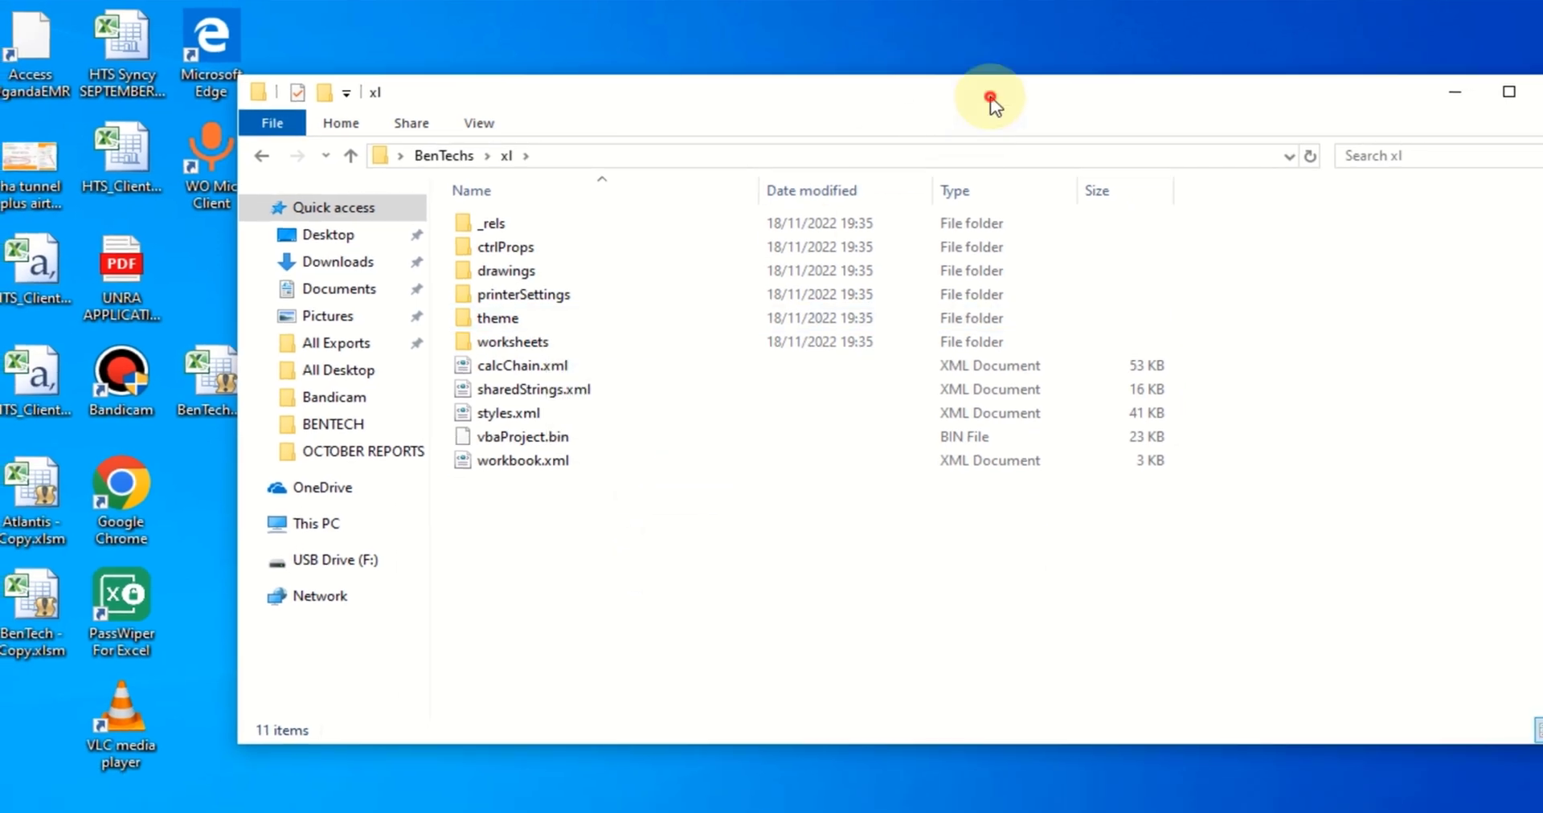
{"action": "left_click_drag", "start_coordinate": [991, 101], "coordinate": [961, 371]}
- Open BenTechs - Copy.xlsm with macros enabled, examine the sheet protection commands for ENTRY GUIDE and MENUE, and close the workbook
{"action": "double_click", "coordinate": [932, 162]}
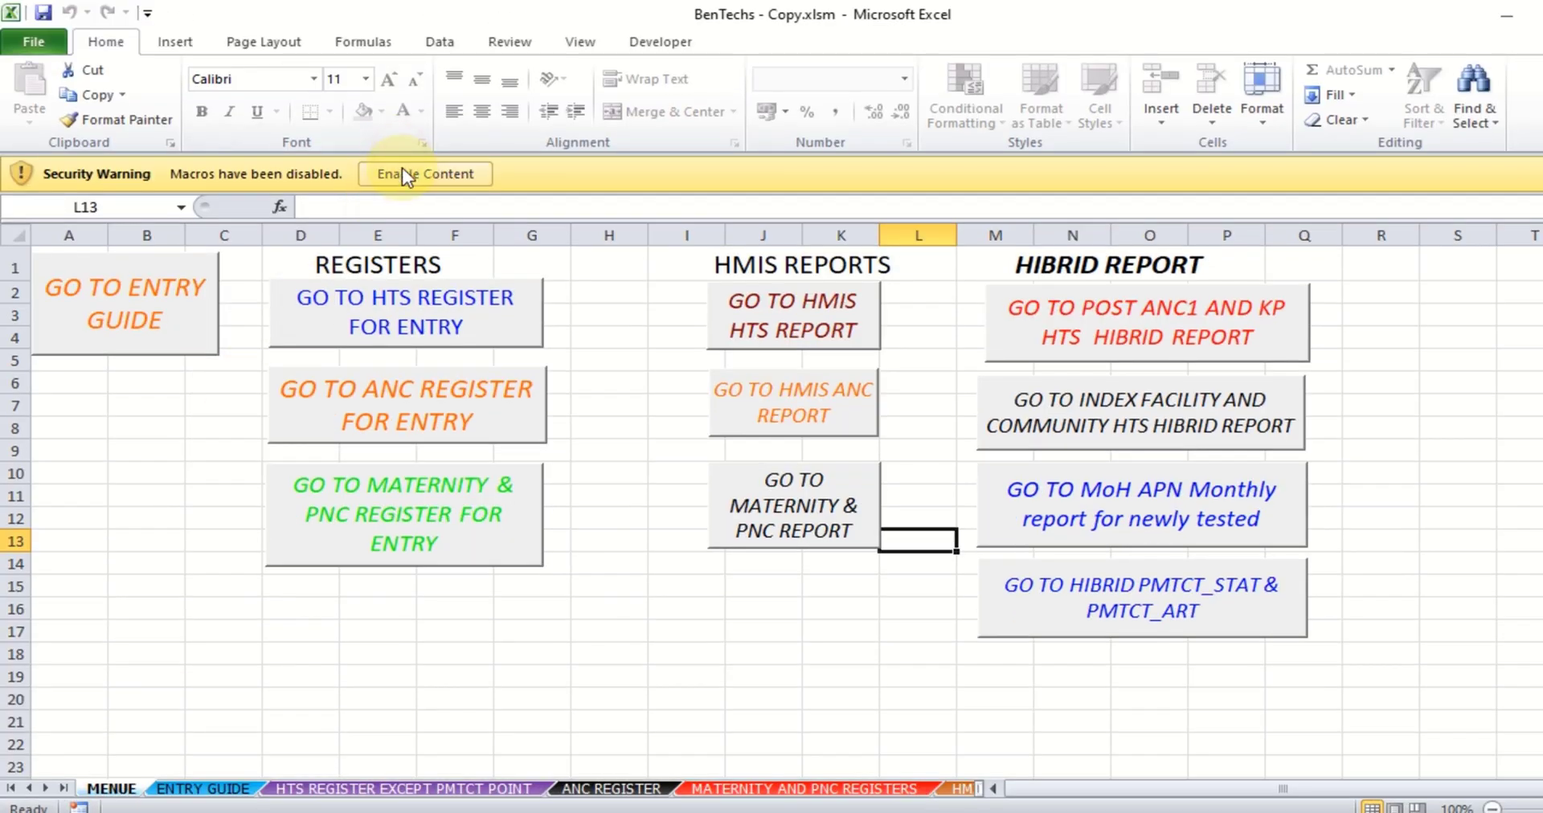
{"action": "left_click", "coordinate": [407, 119]}
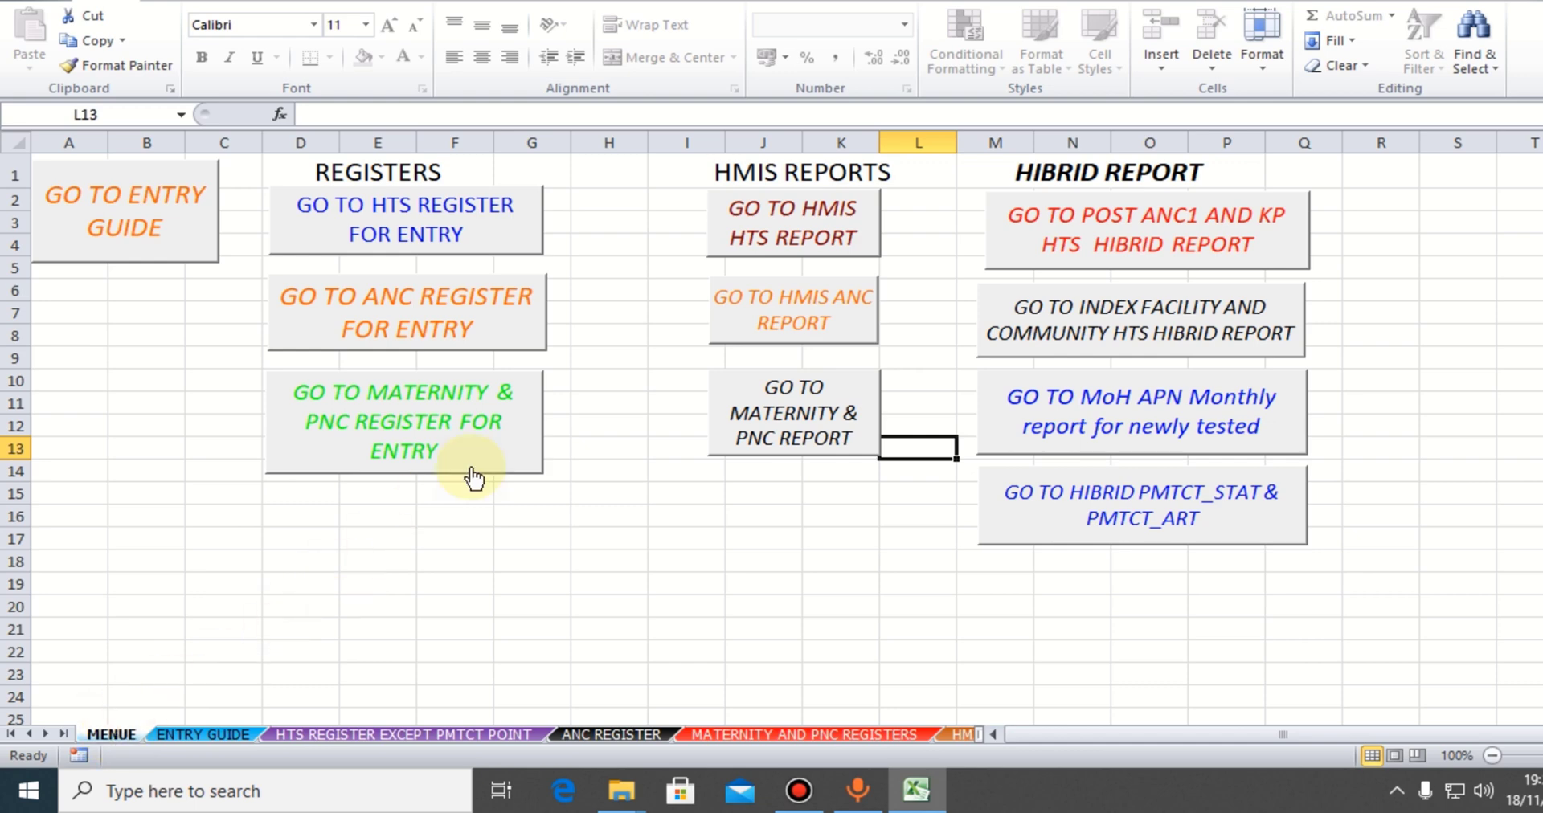
{"action": "left_click", "coordinate": [211, 735]}
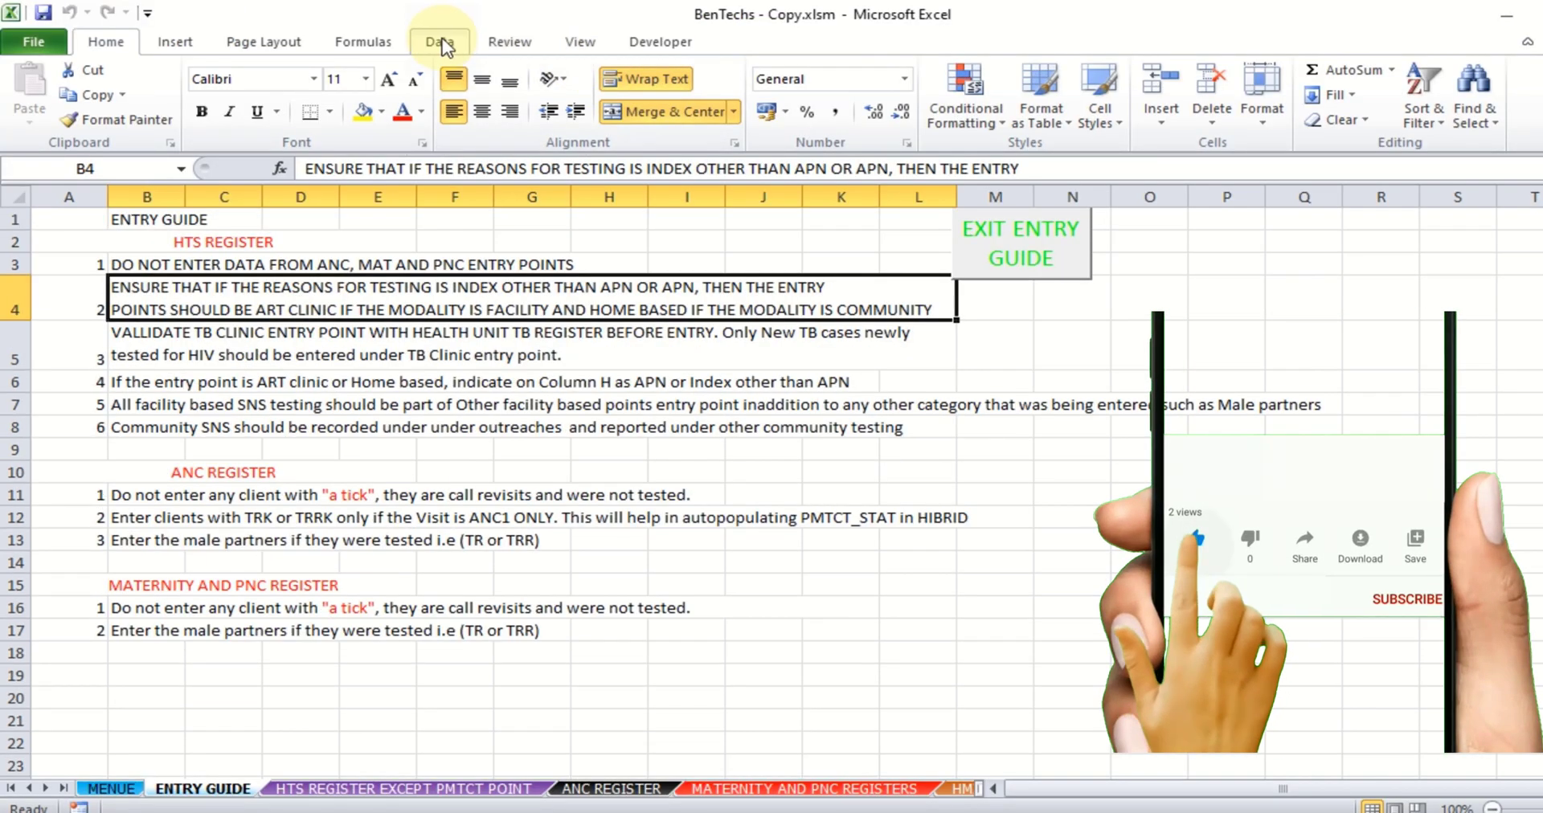
{"action": "left_click", "coordinate": [440, 42]}
{"action": "left_click", "coordinate": [510, 41]}
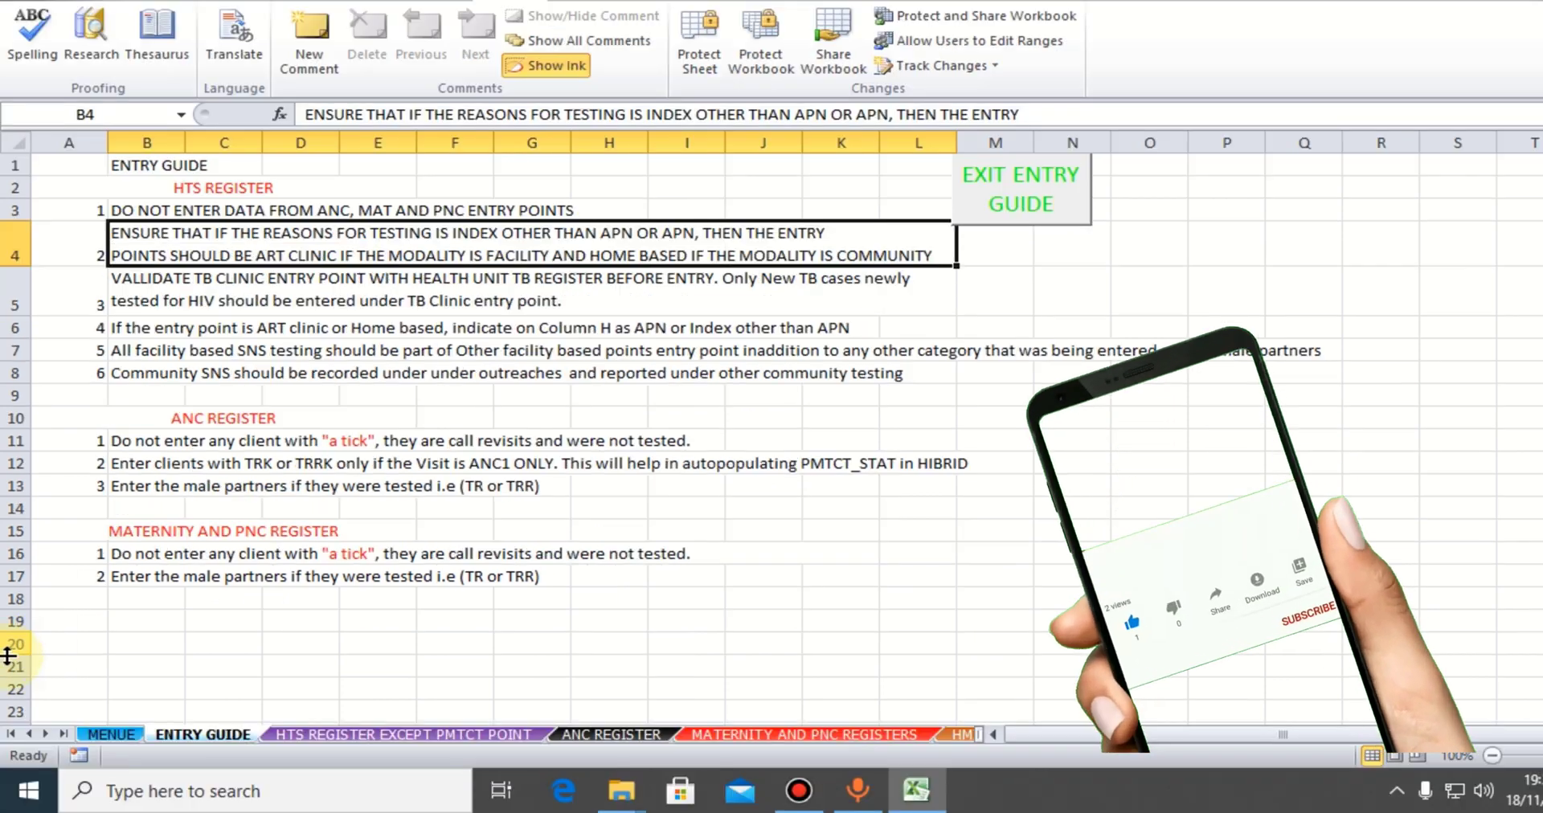
{"action": "left_click", "coordinate": [112, 733]}
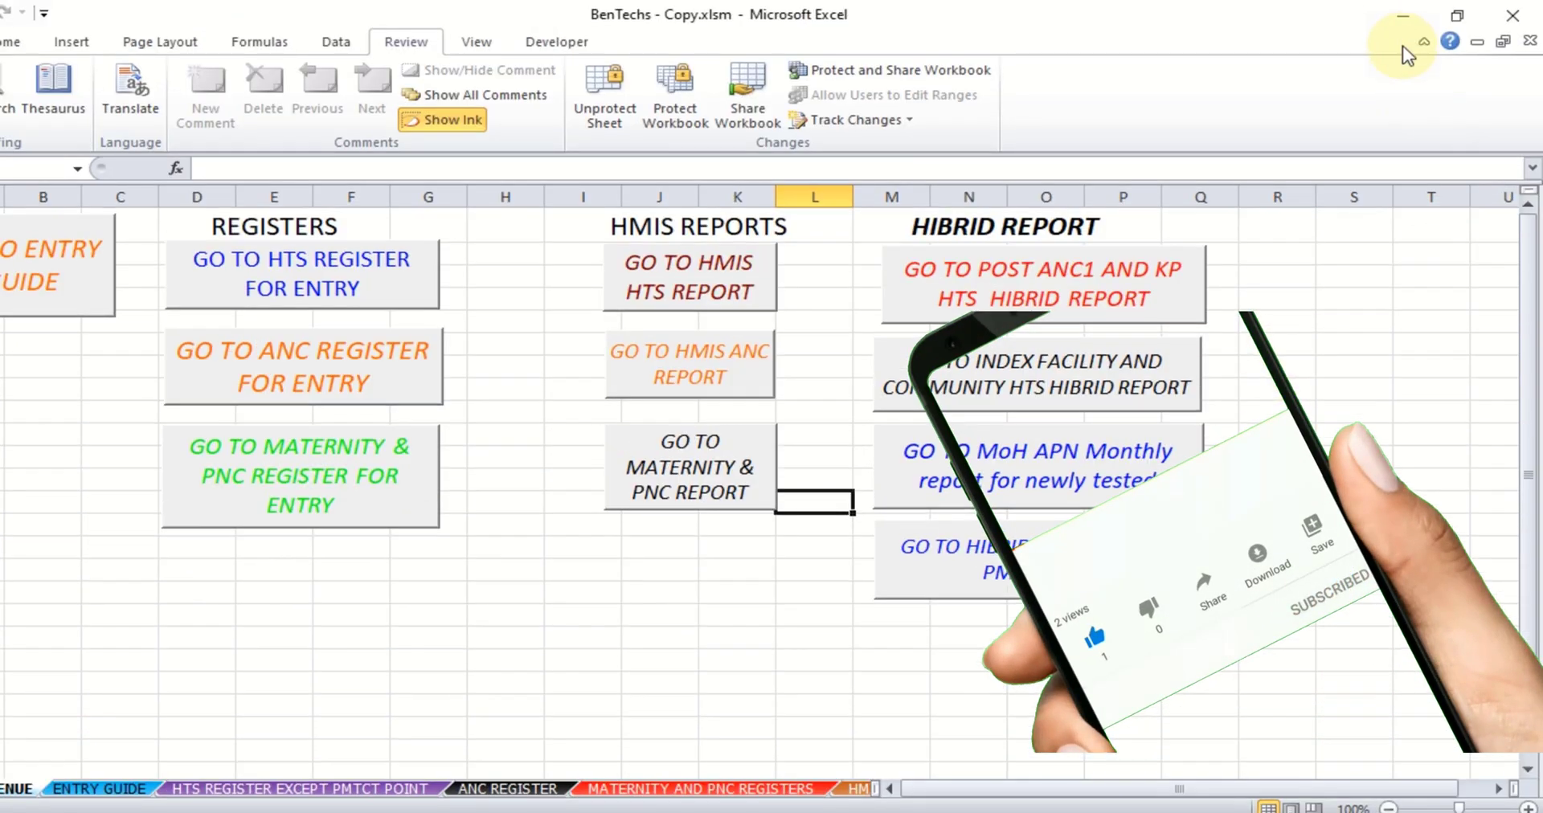
{"action": "left_click", "coordinate": [1513, 16]}
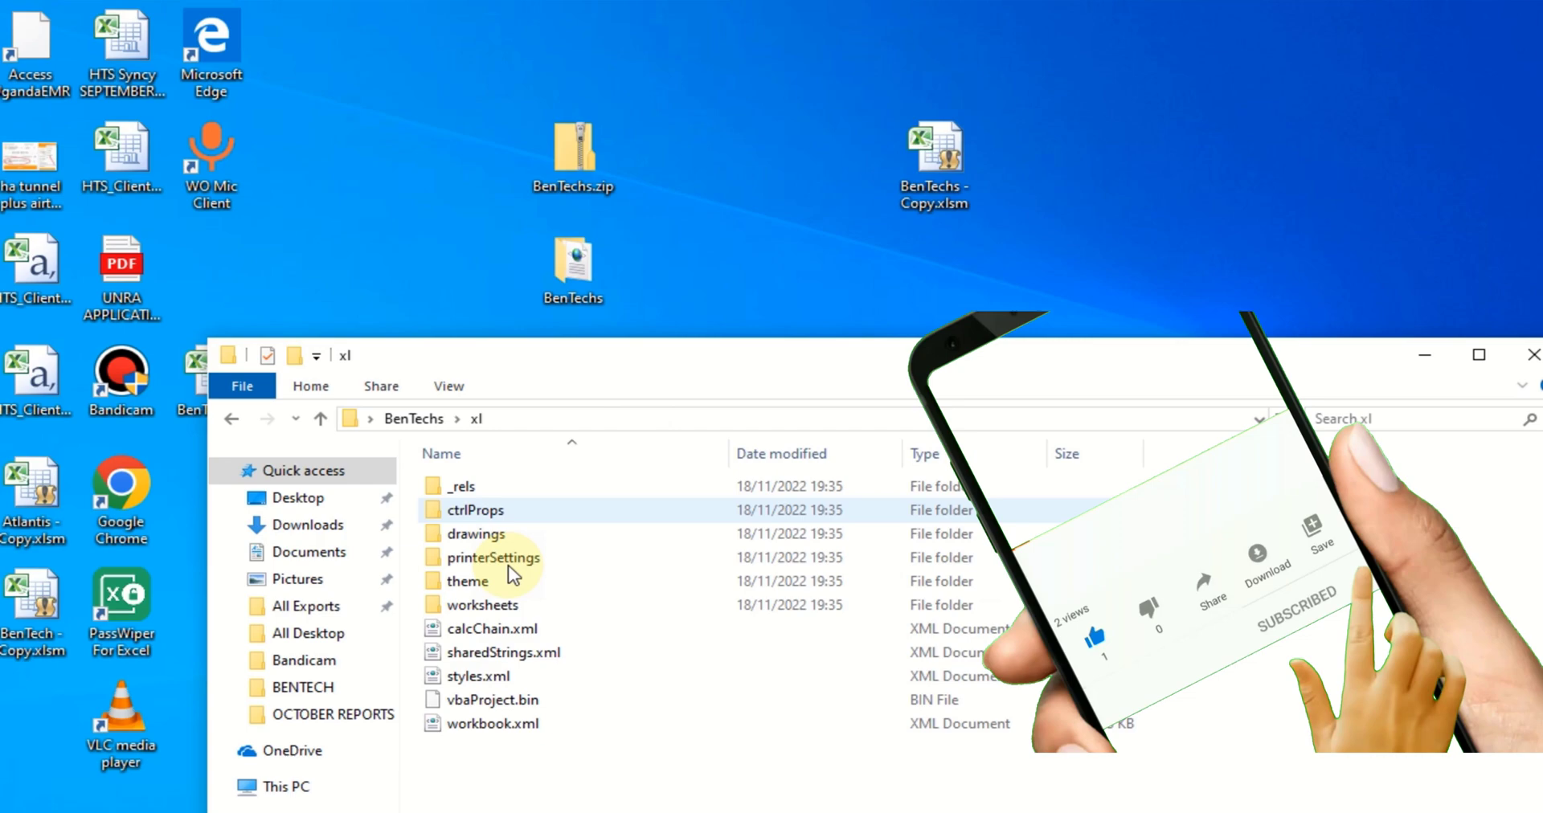
- Open the worksheets folder within the xl folder of the extracted BenTechs folder
{"action": "double_click", "coordinate": [491, 607]}
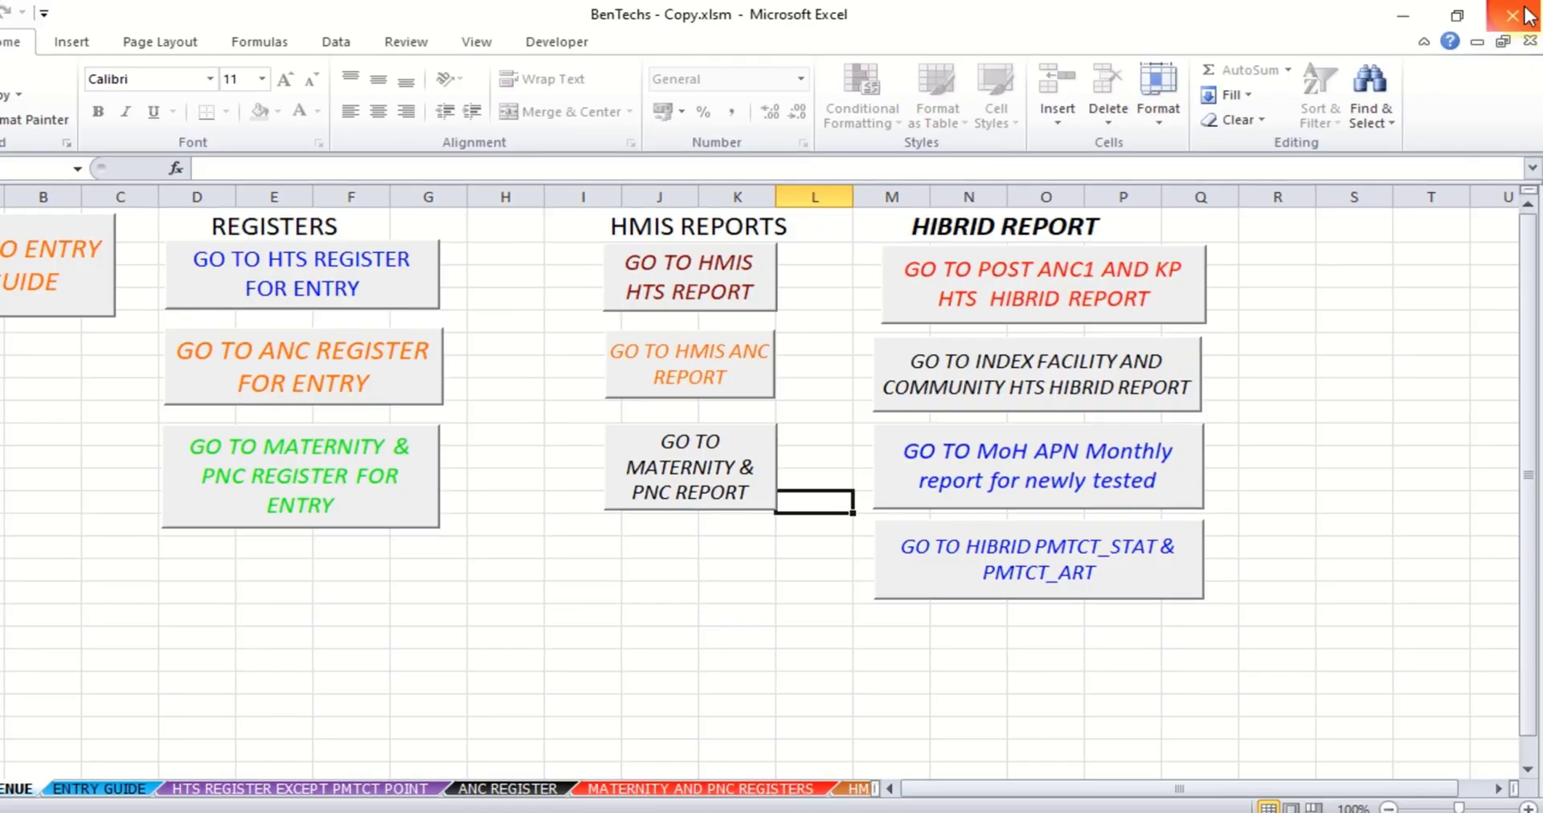
{"action": "left_click", "coordinate": [712, 453]}
{"action": "left_click", "coordinate": [584, 276]}
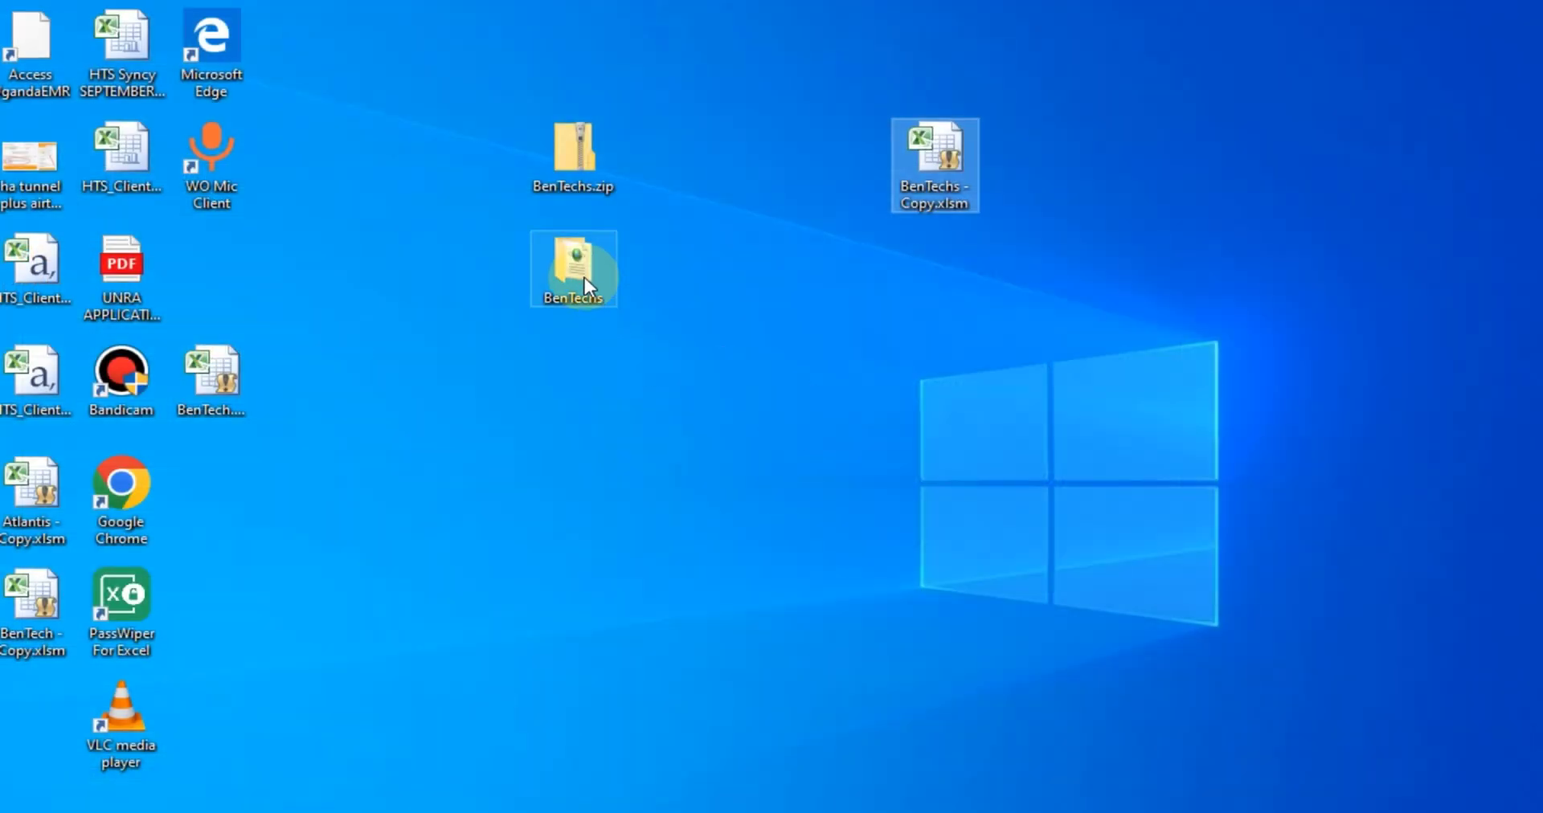
{"action": "double_click", "coordinate": [582, 272]}
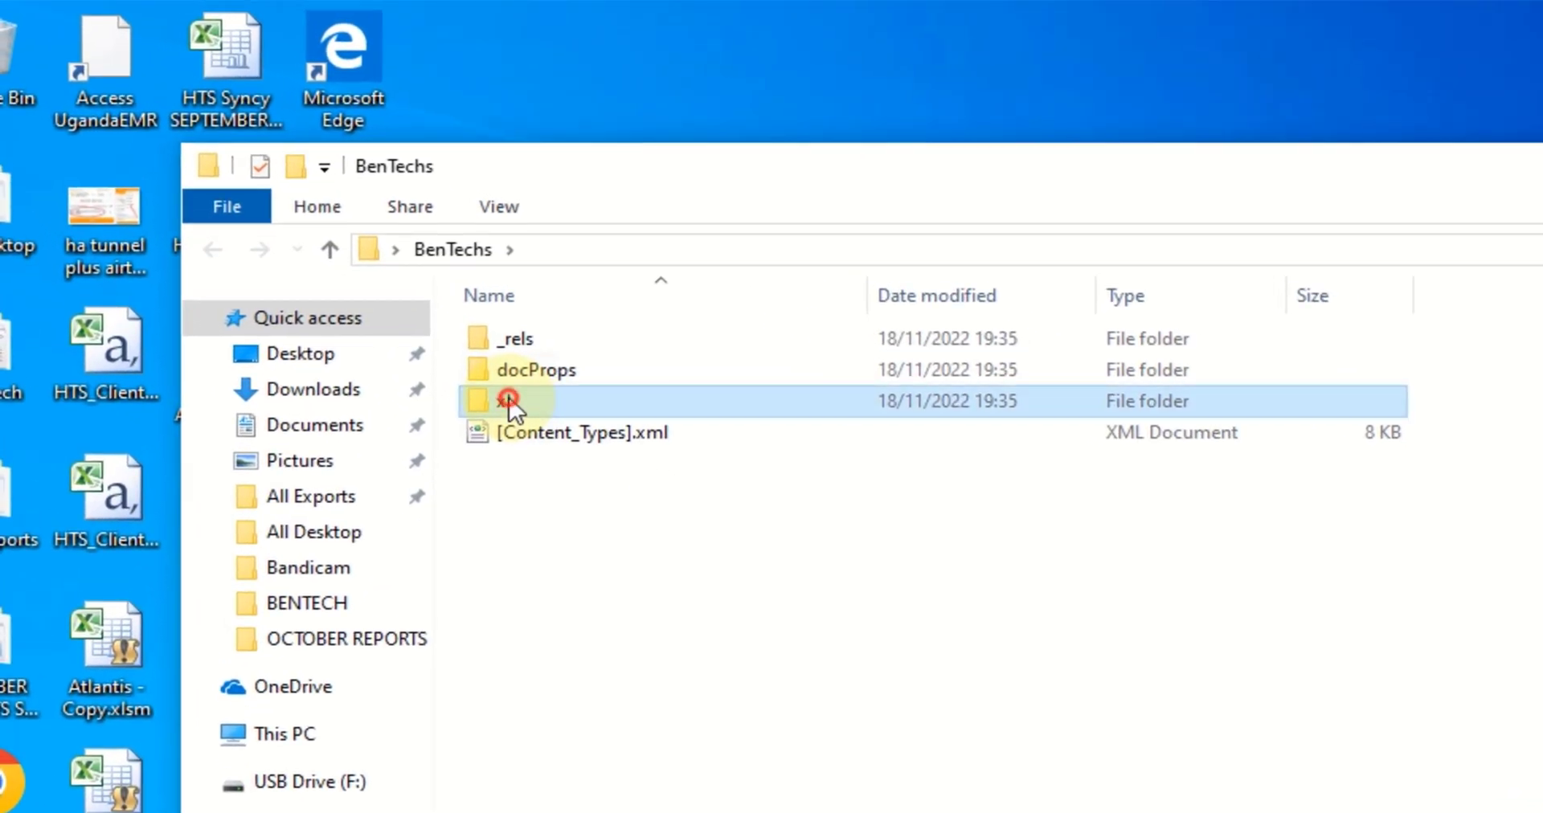
{"action": "double_click", "coordinate": [314, 303]}
{"action": "double_click", "coordinate": [543, 497]}
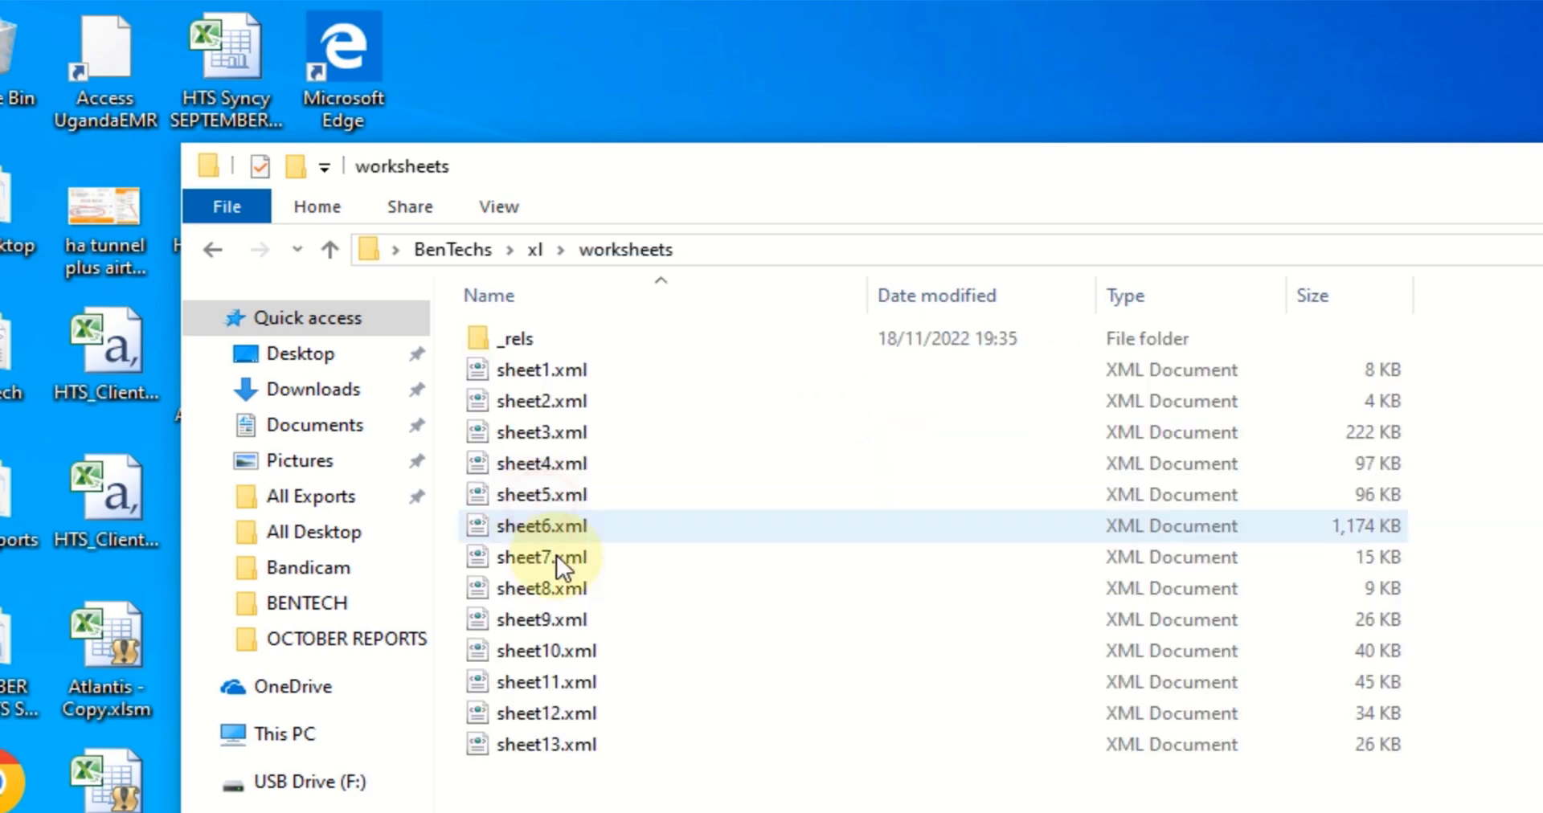
- Open sheet1.xml from the worksheets folder in Notepad
{"action": "left_click", "coordinate": [537, 370]}
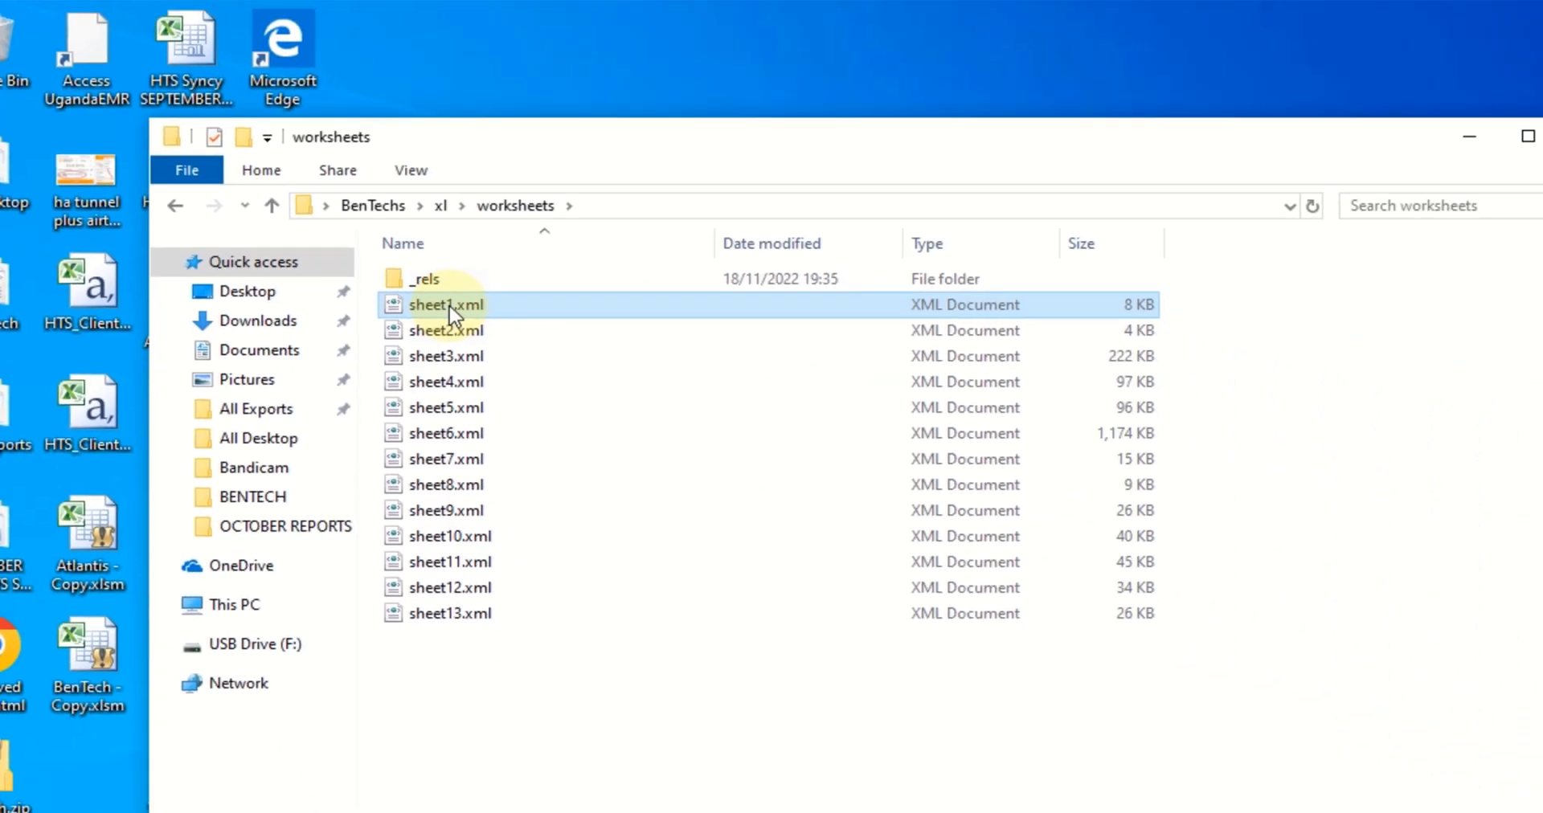
{"action": "right_click", "coordinate": [414, 283]}
{"action": "mouse_move", "coordinate": [482, 426]}
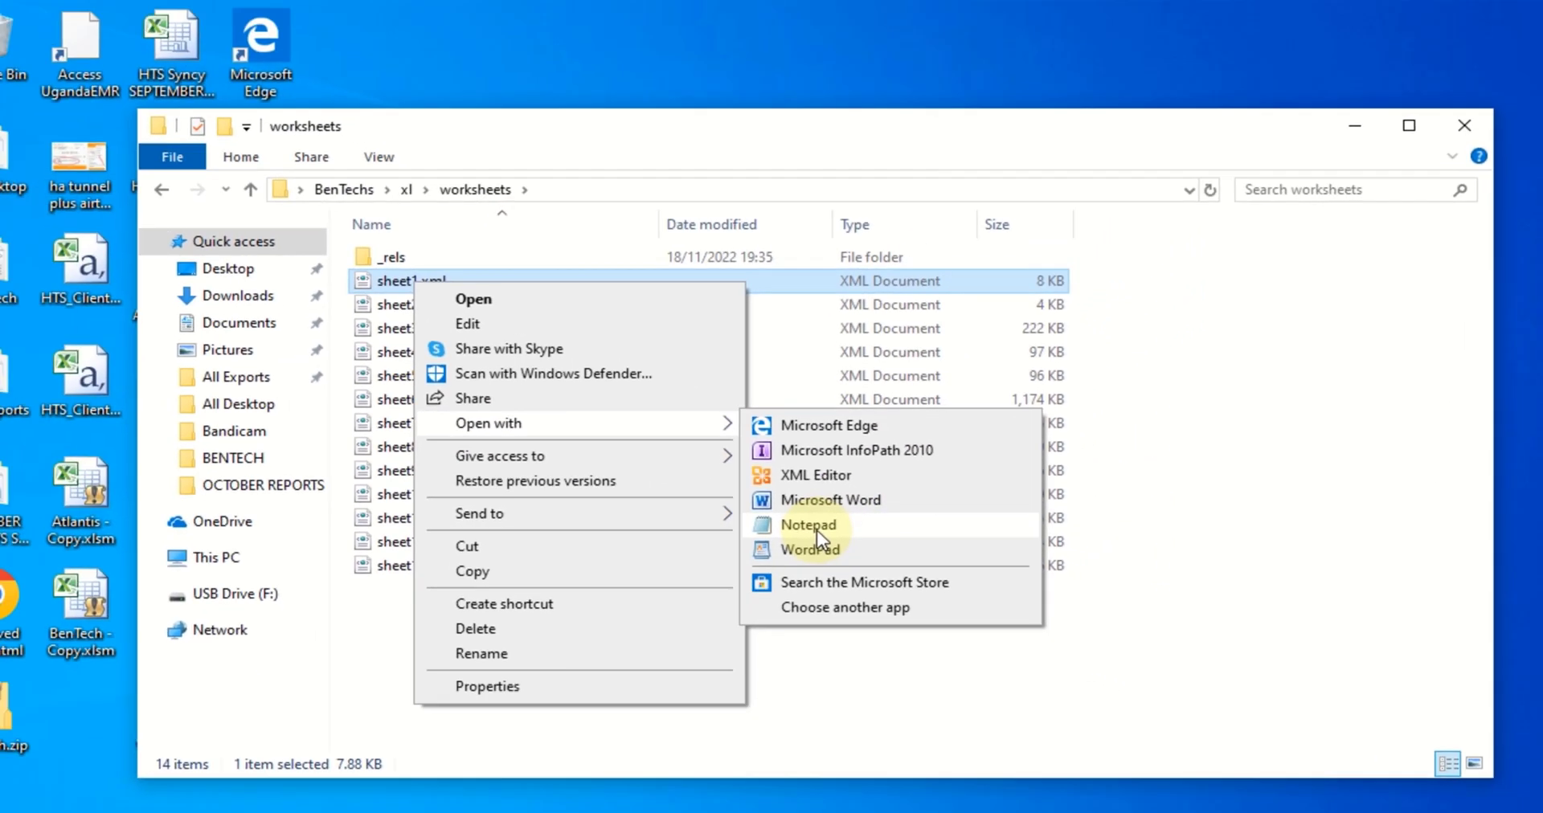
{"action": "left_click", "coordinate": [817, 530]}
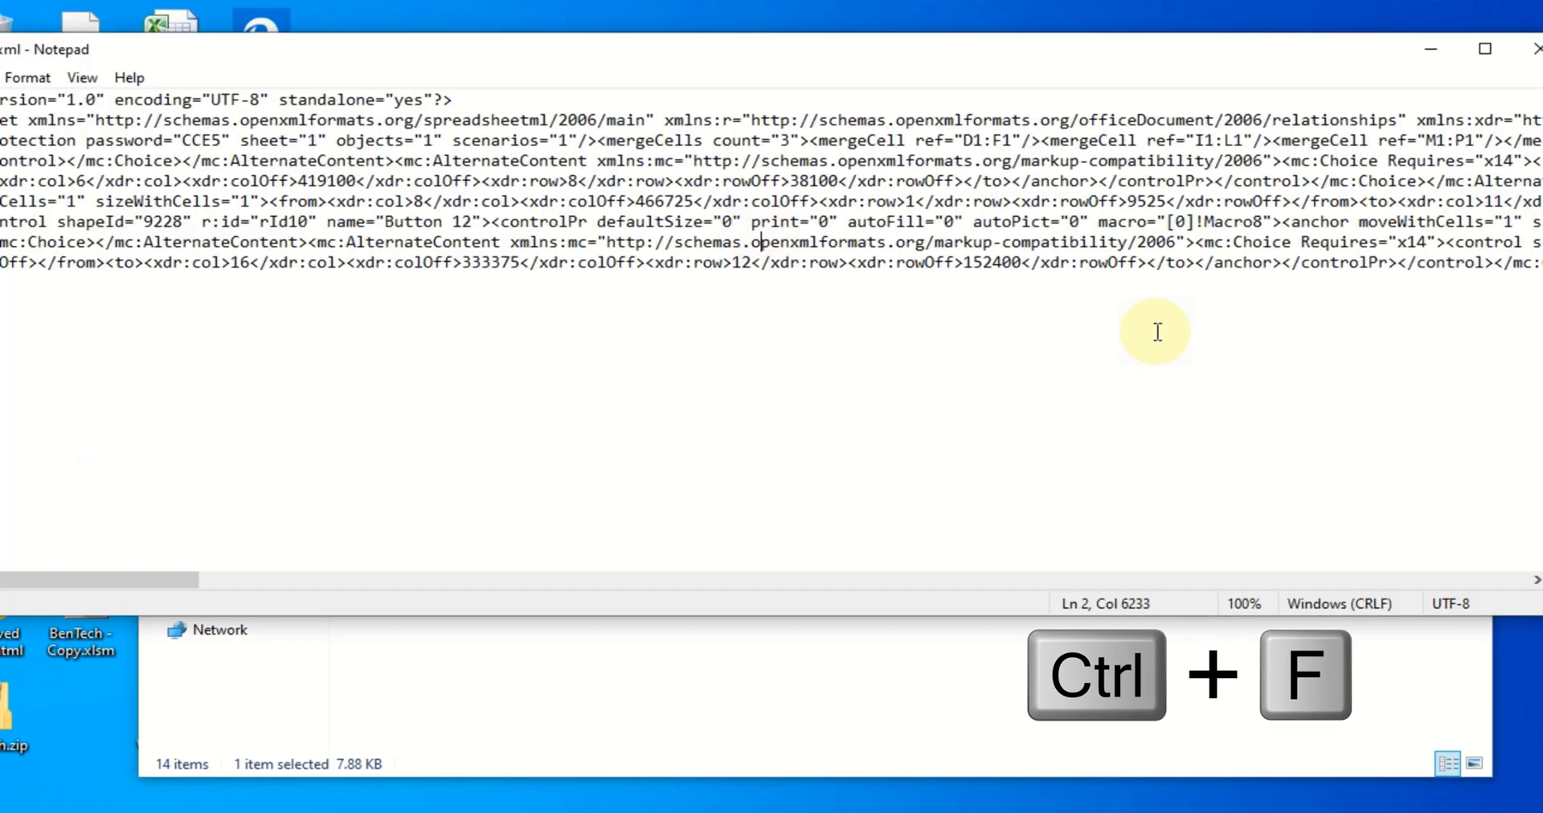
- Search sheet1.xml for "protection" and close the search dialog
{"action": "key", "text": "ctrl+f"}
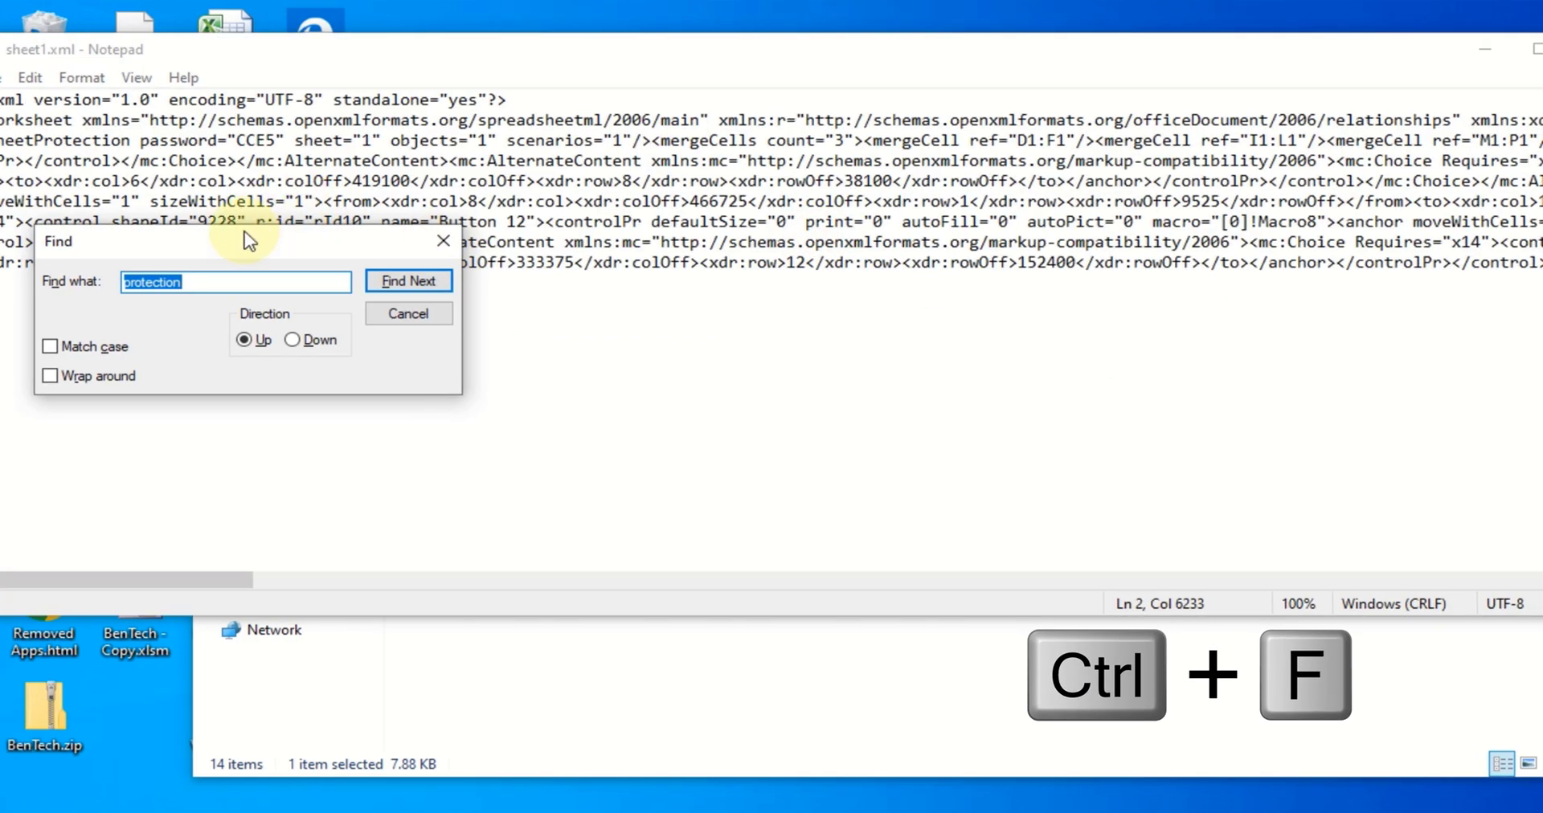
{"action": "left_click_drag", "start_coordinate": [244, 230], "coordinate": [1145, 206]}
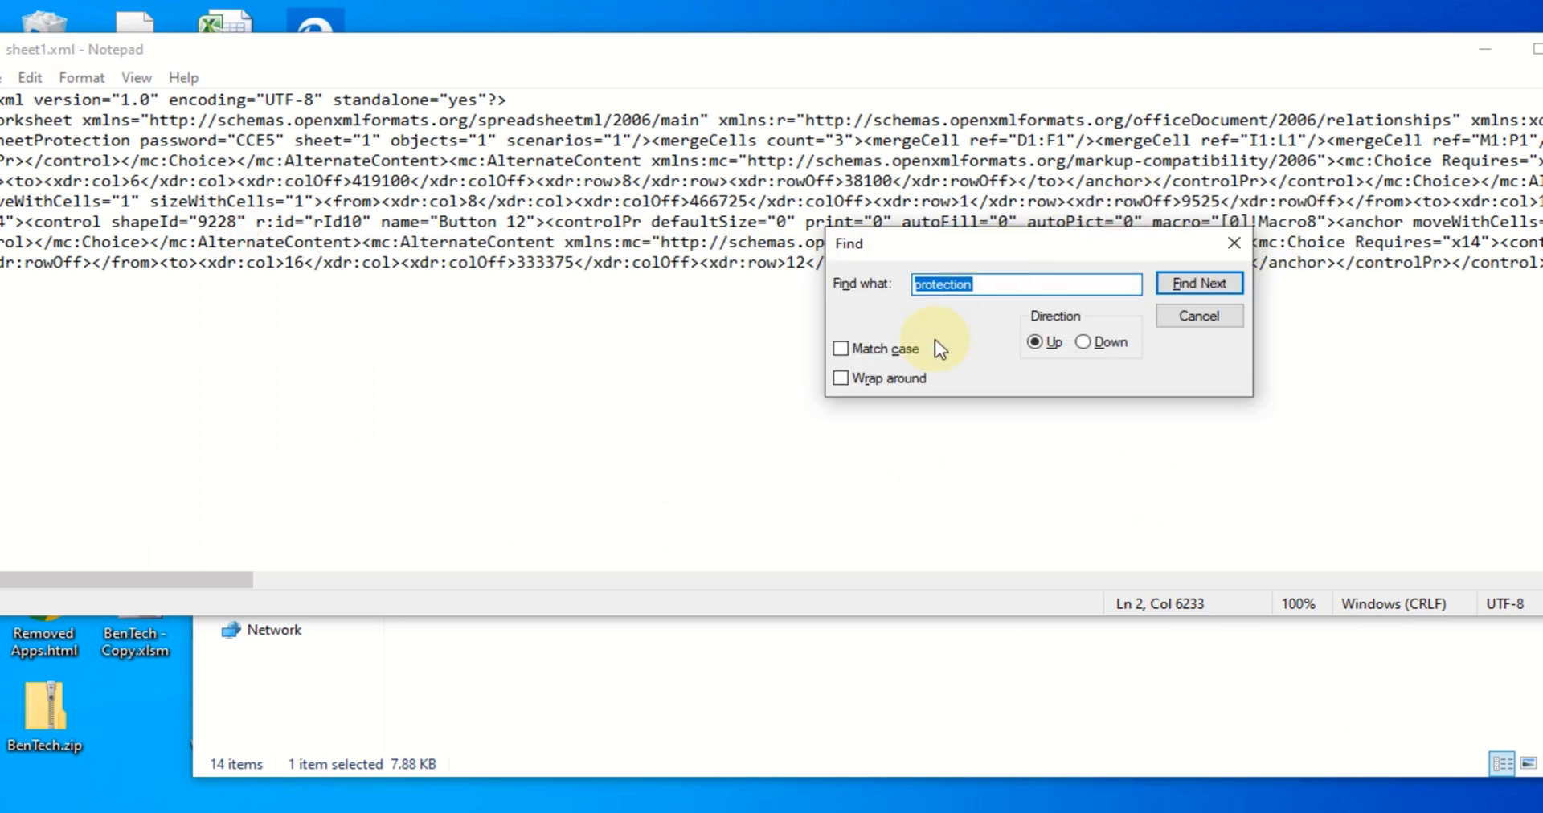
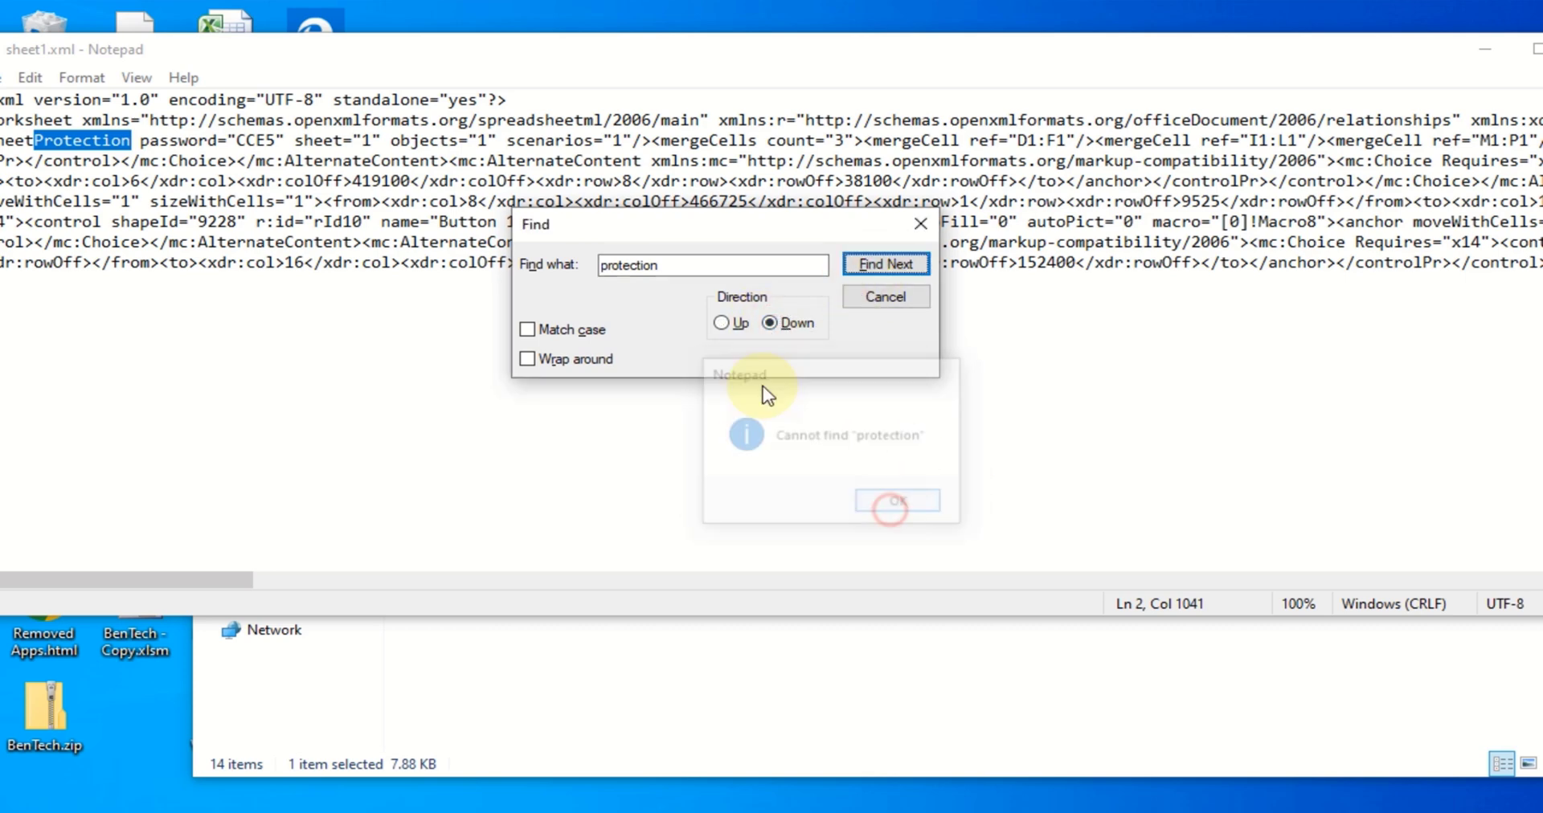
{"action": "left_click", "coordinate": [860, 265]}
{"action": "left_click", "coordinate": [897, 504]}
{"action": "left_click_drag", "start_coordinate": [761, 228], "coordinate": [762, 273]}
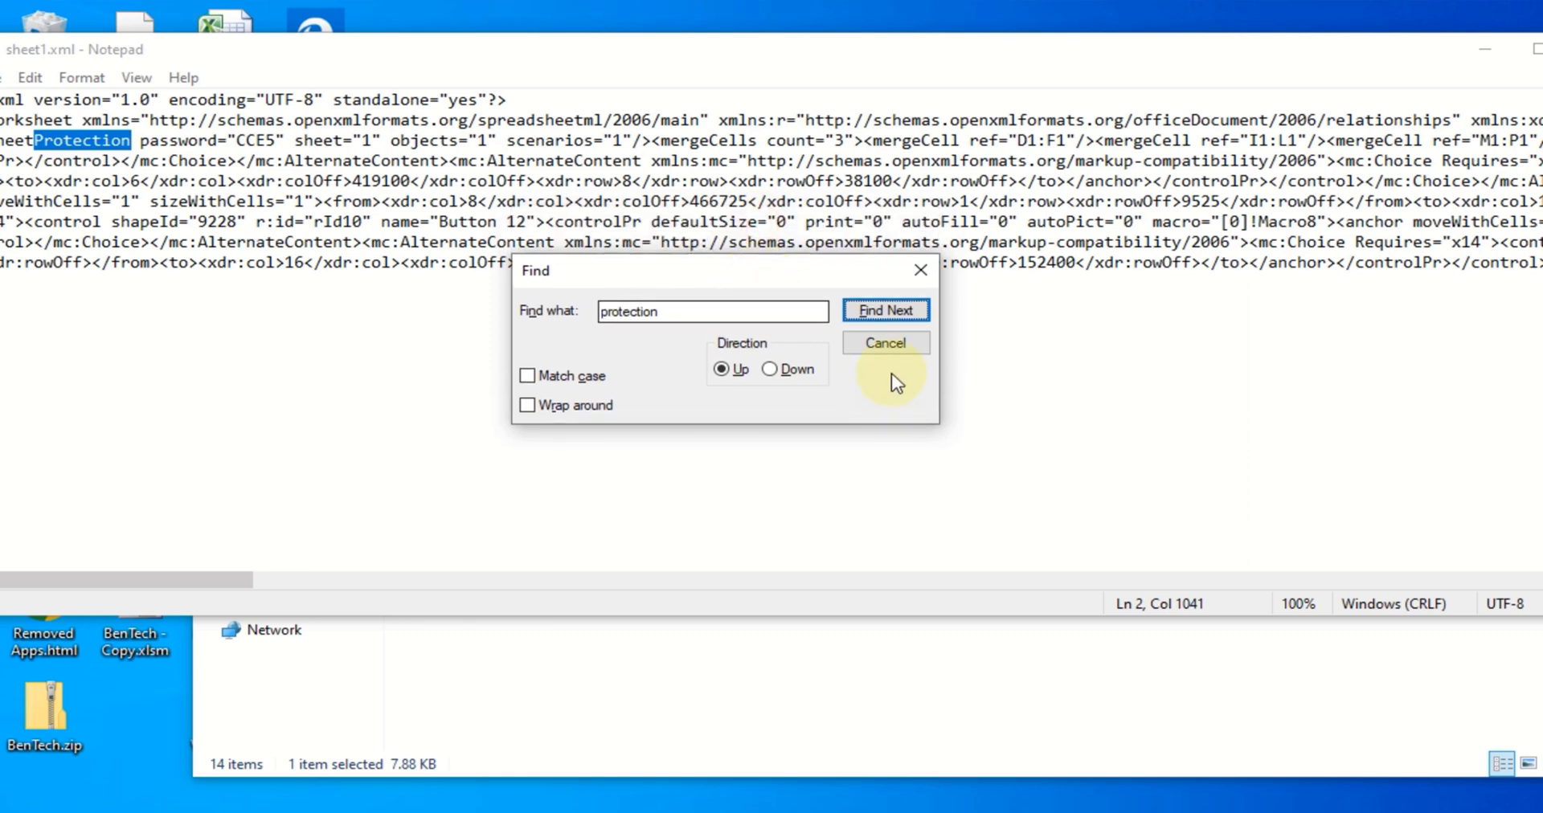
{"action": "left_click", "coordinate": [885, 342]}
- Delete the sheetProtection element following </sheetData> in sheet1.xml, and close the file and the worksheets folder window
{"action": "left_click", "coordinate": [440, 197]}
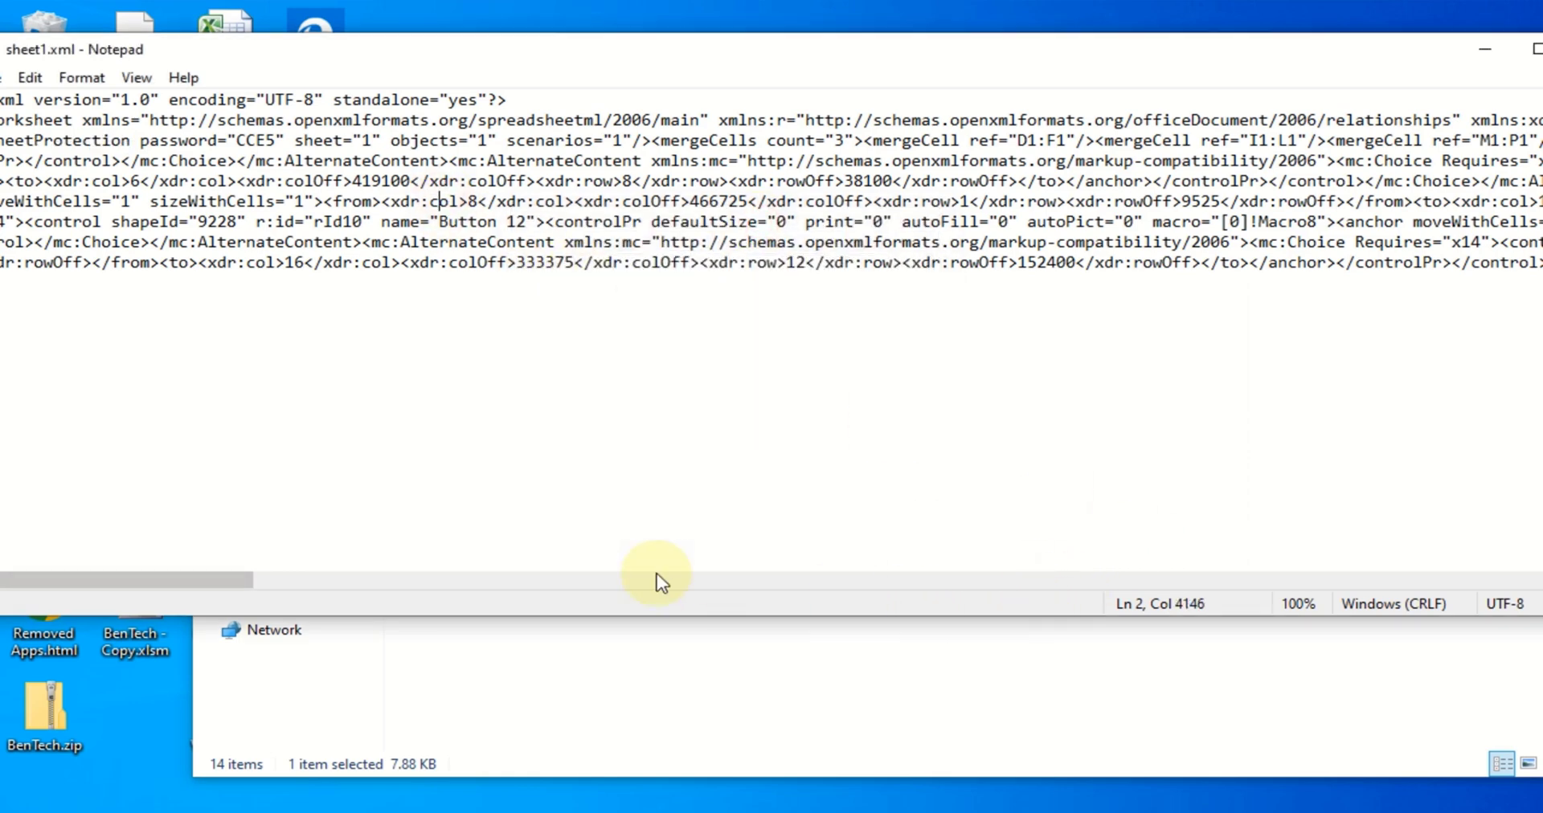
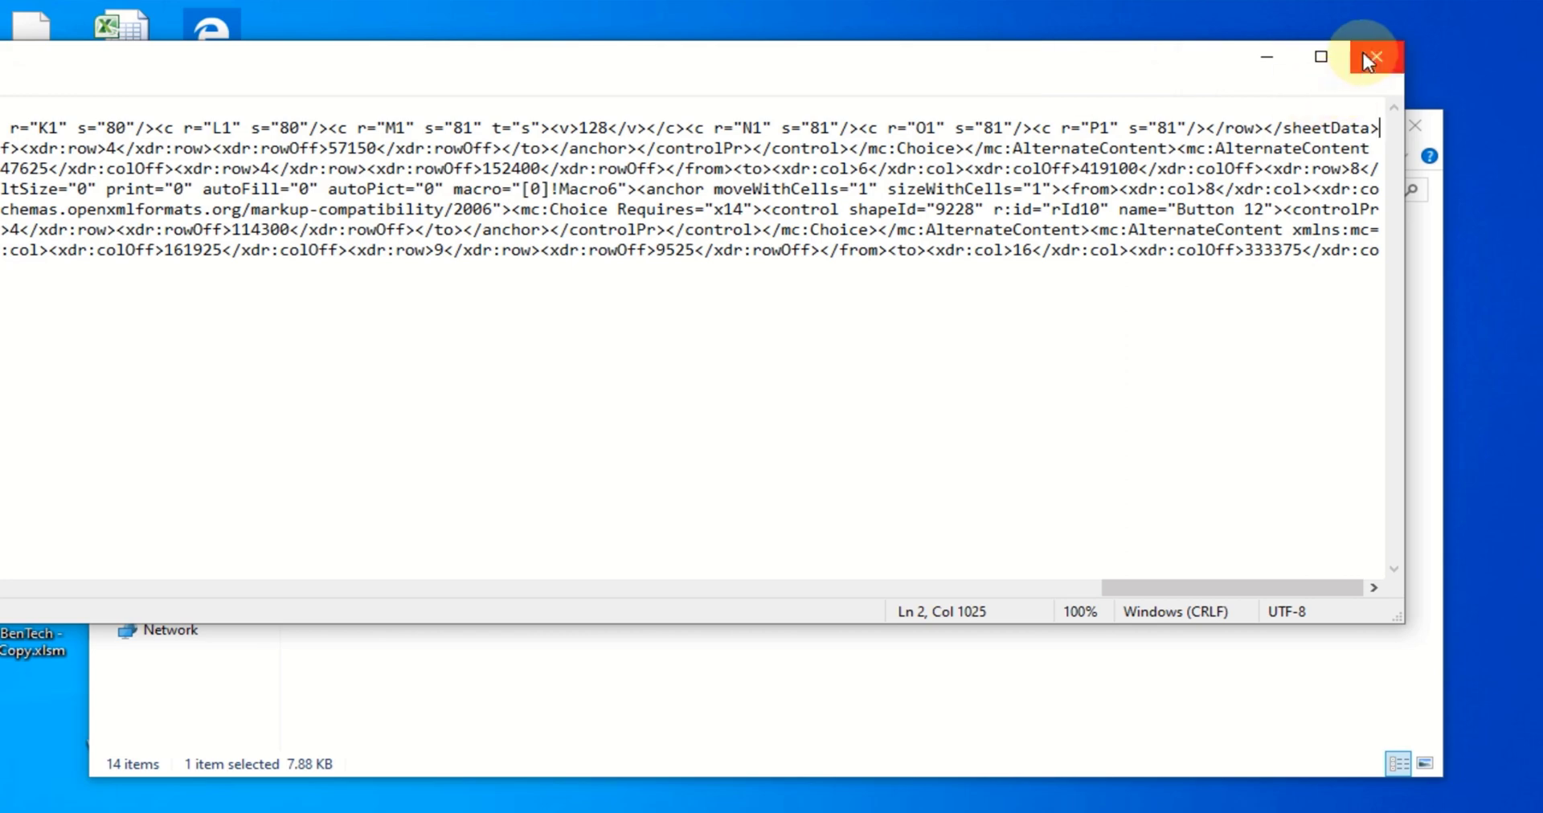
{"action": "left_click", "coordinate": [1370, 53]}
{"action": "left_click", "coordinate": [389, 497]}
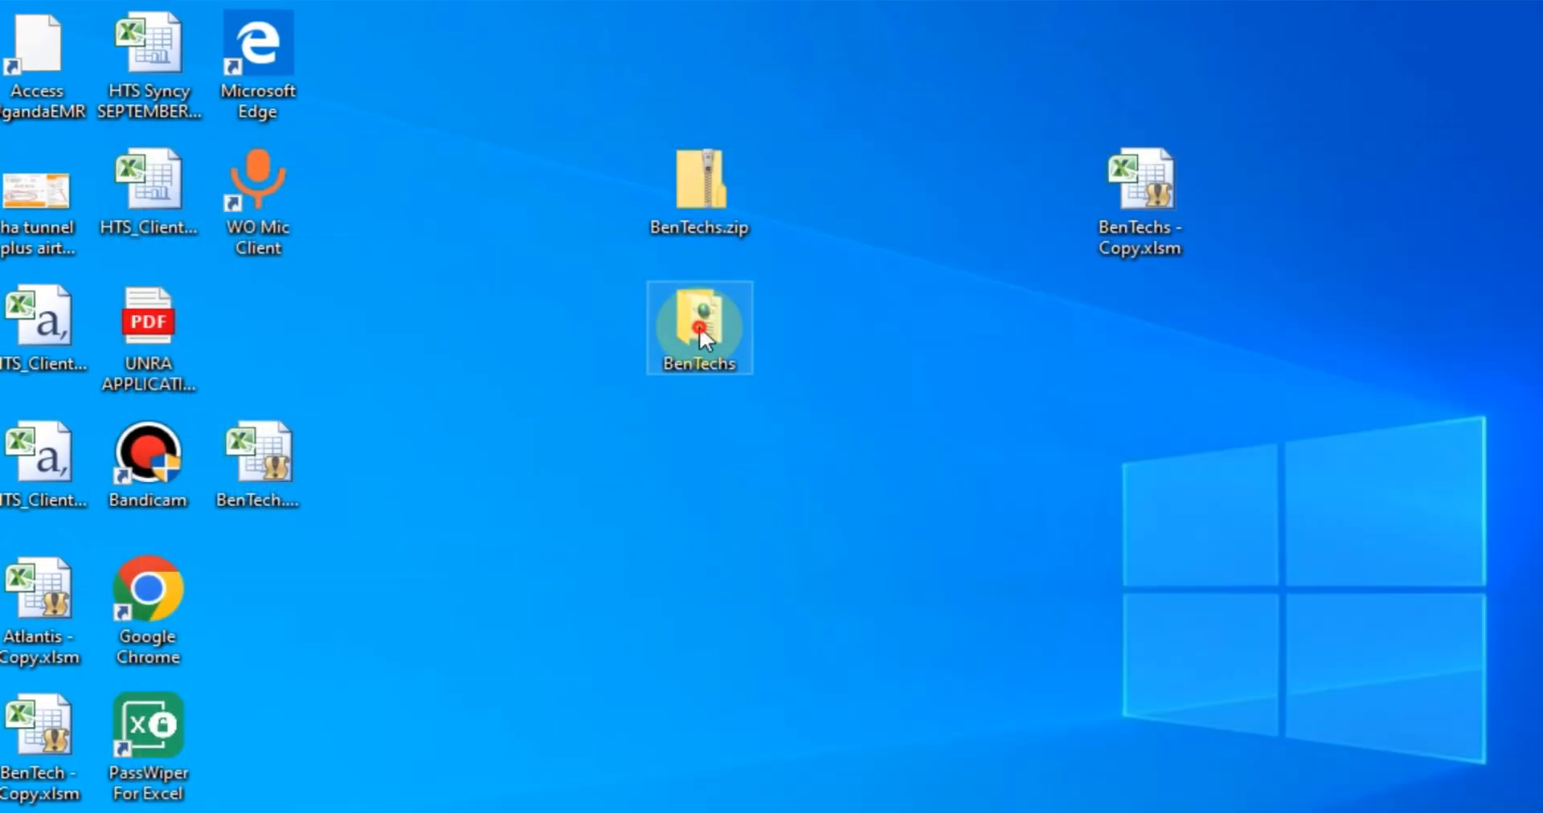
- Compress all the contents of the BenTechs folder into a zip archive named BenTech no password.zip
{"action": "double_click", "coordinate": [699, 327]}
{"action": "left_click_drag", "start_coordinate": [581, 525], "coordinate": [459, 299]}
{"action": "left_click_drag", "start_coordinate": [574, 237], "coordinate": [573, 238]}
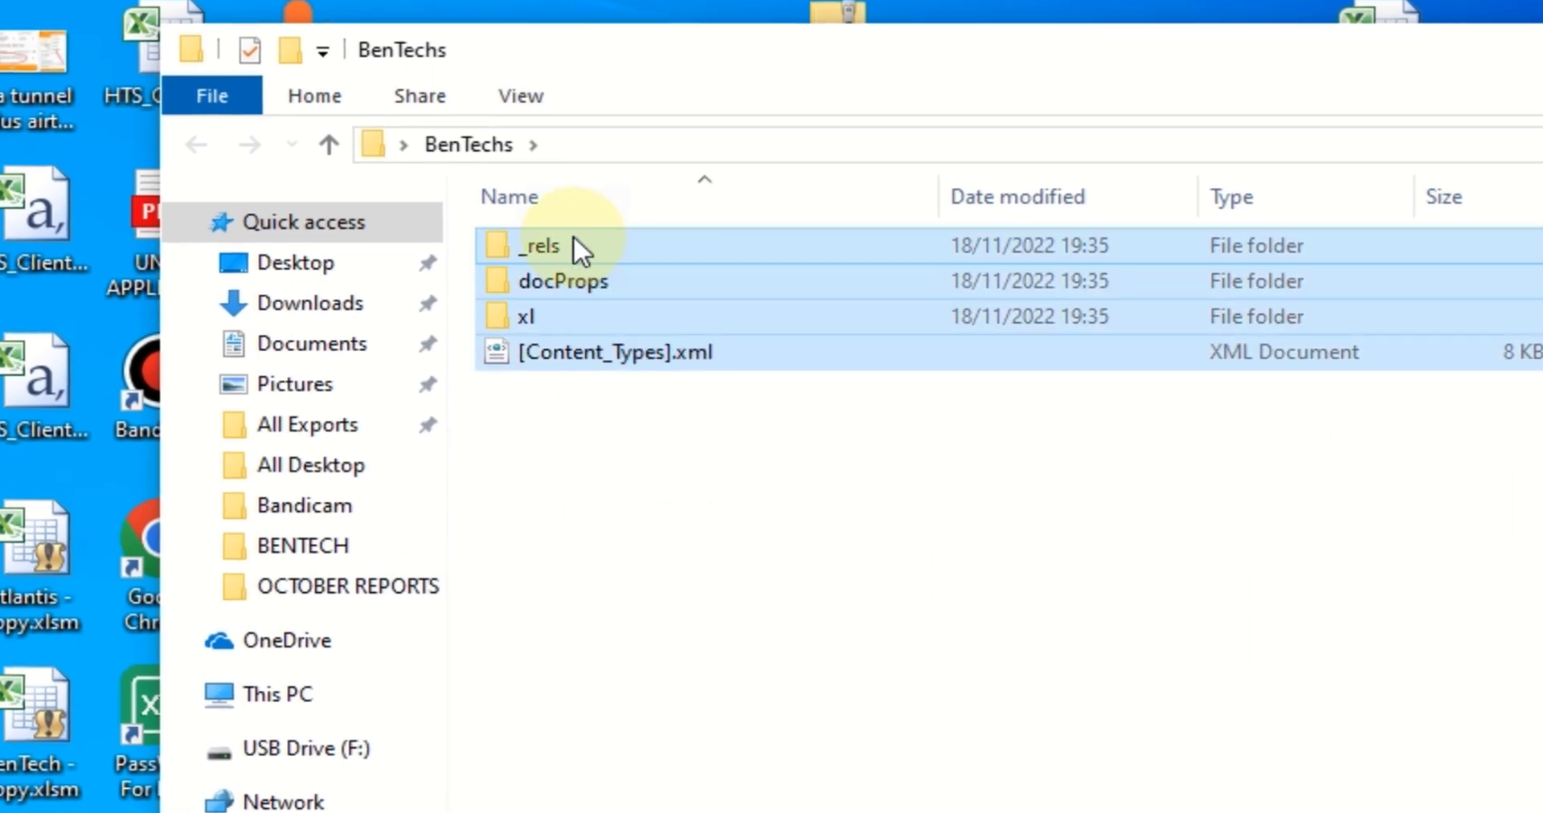
{"action": "right_click", "coordinate": [611, 286]}
{"action": "mouse_move", "coordinate": [708, 595]}
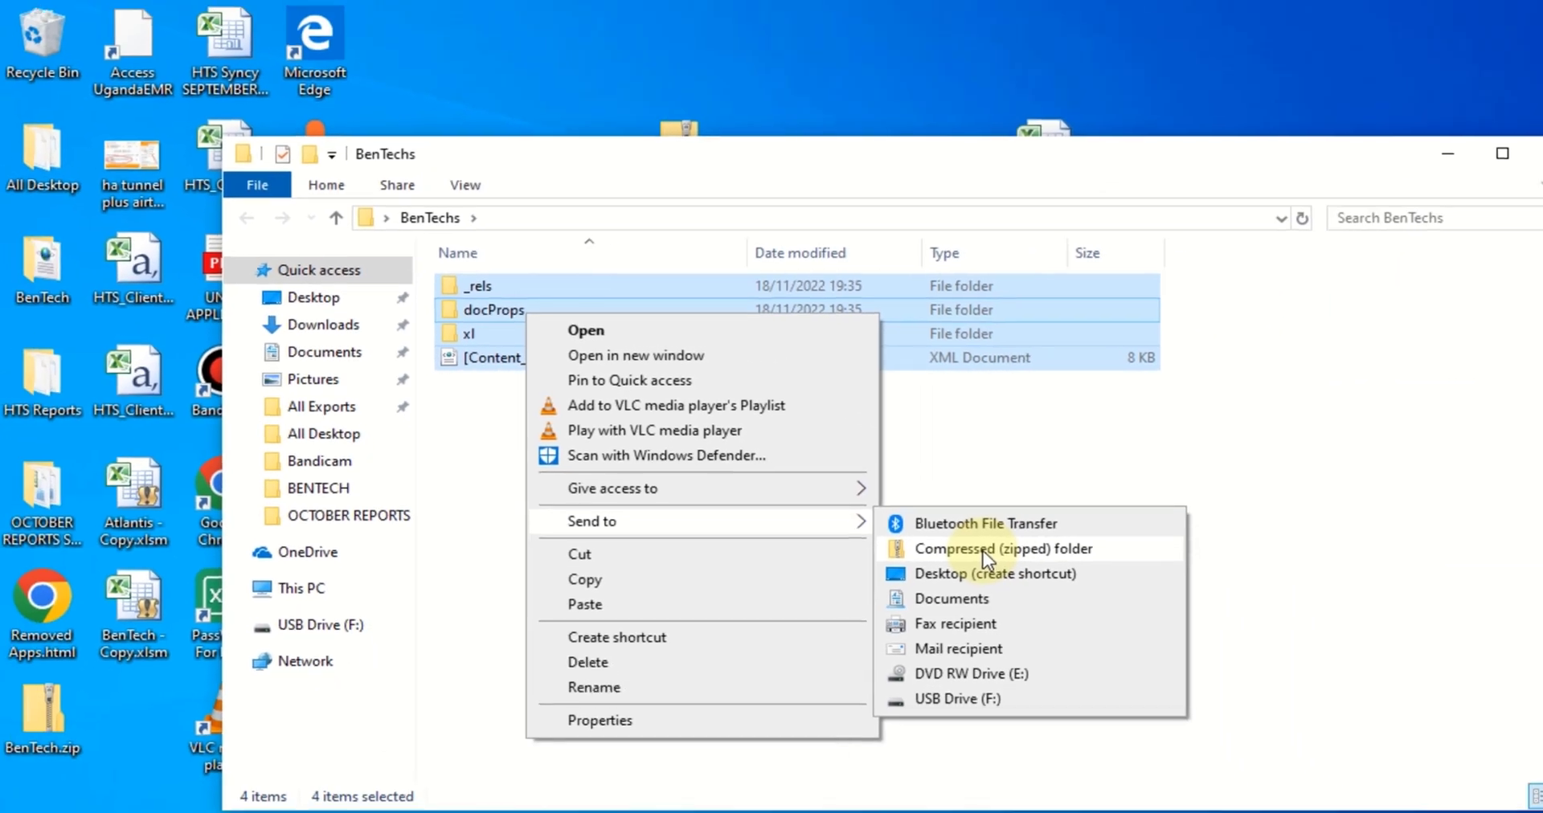
{"action": "left_click", "coordinate": [1286, 635]}
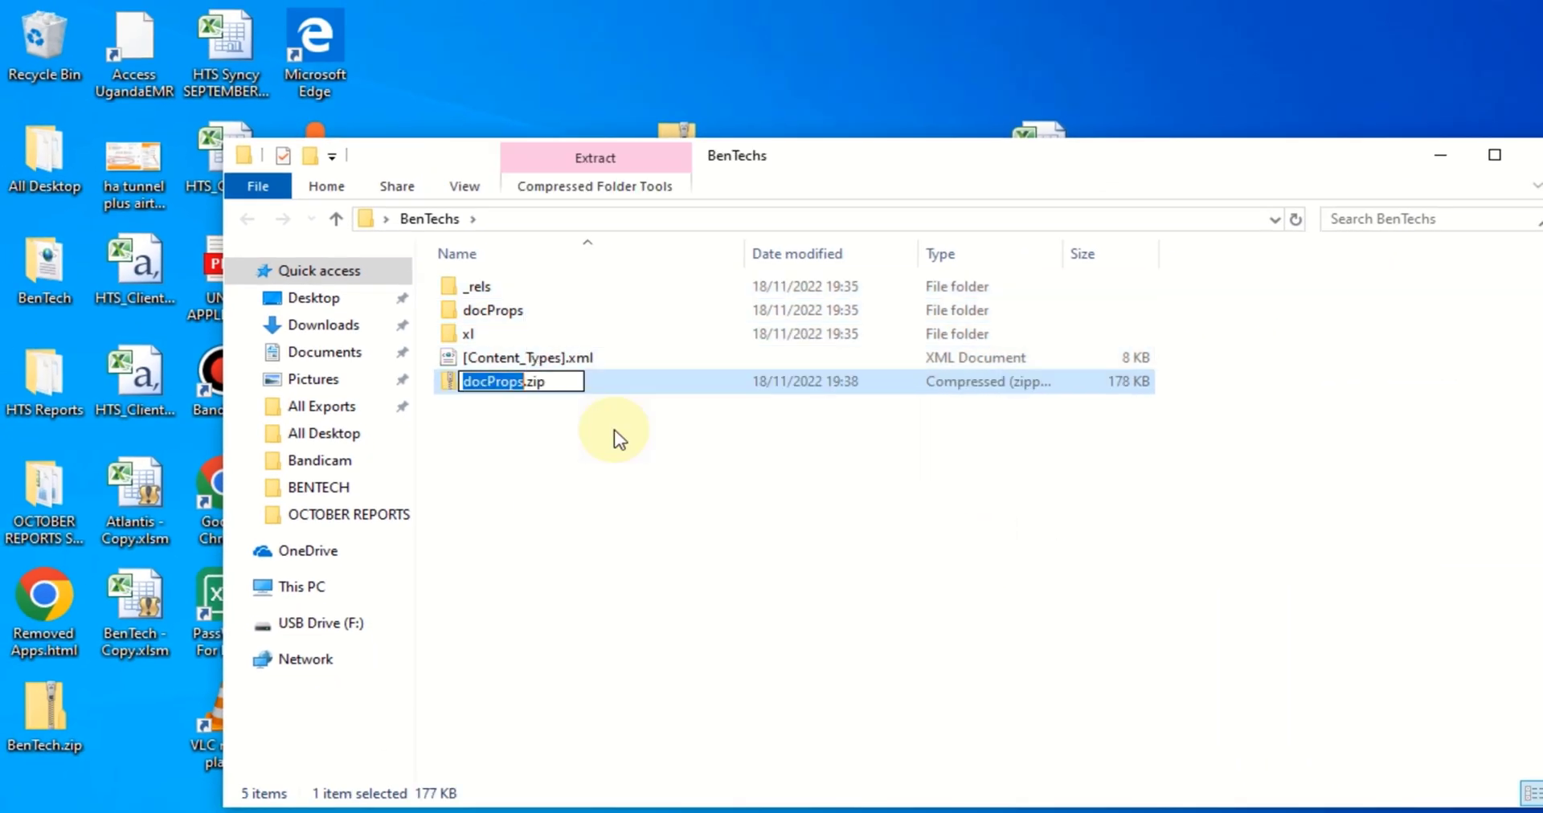
{"action": "type", "text": "Ben"}
{"action": "type", "text": "Tech no password"}
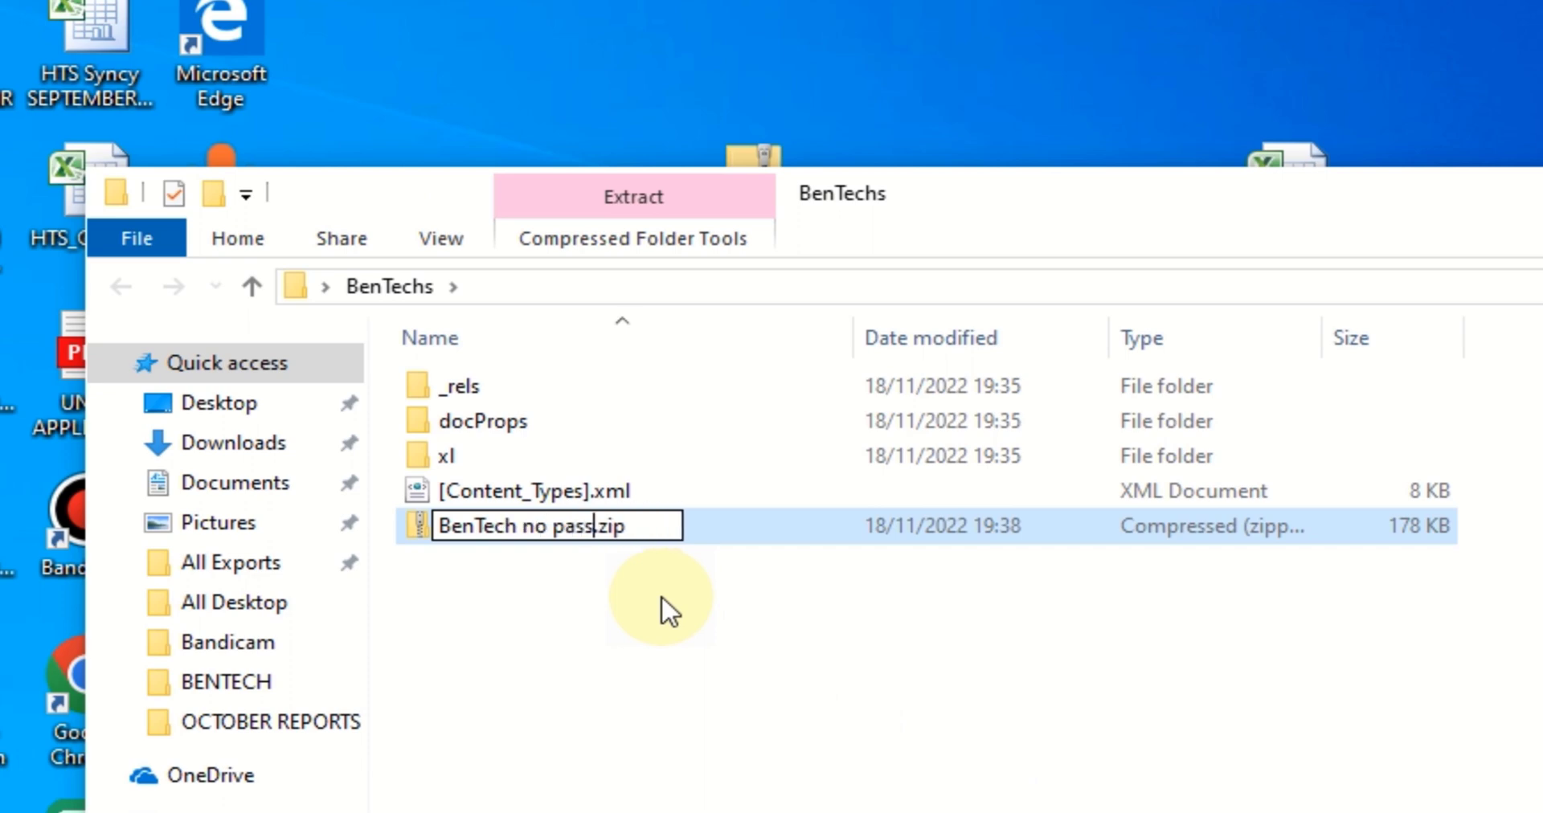
{"action": "key", "text": "Return"}
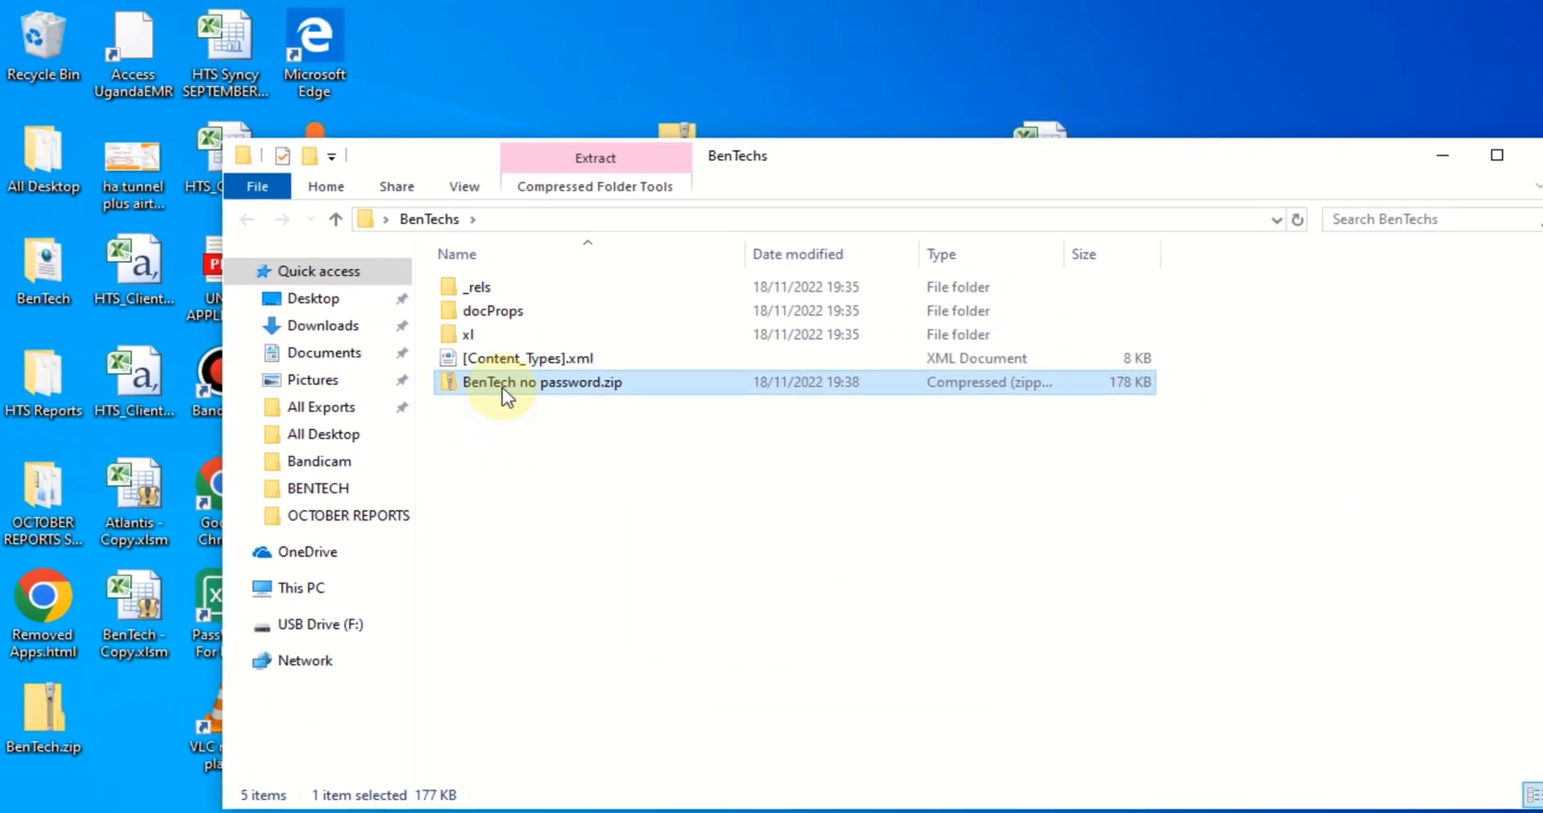
- Move BenTech no password.zip to the desktop between BenTechs.zip and BenTechs - Copy.xlsm, and close the BenTechs folder window
{"action": "left_click_drag", "start_coordinate": [844, 187], "coordinate": [983, 431]}
{"action": "left_click_drag", "start_coordinate": [718, 637], "coordinate": [854, 181]}
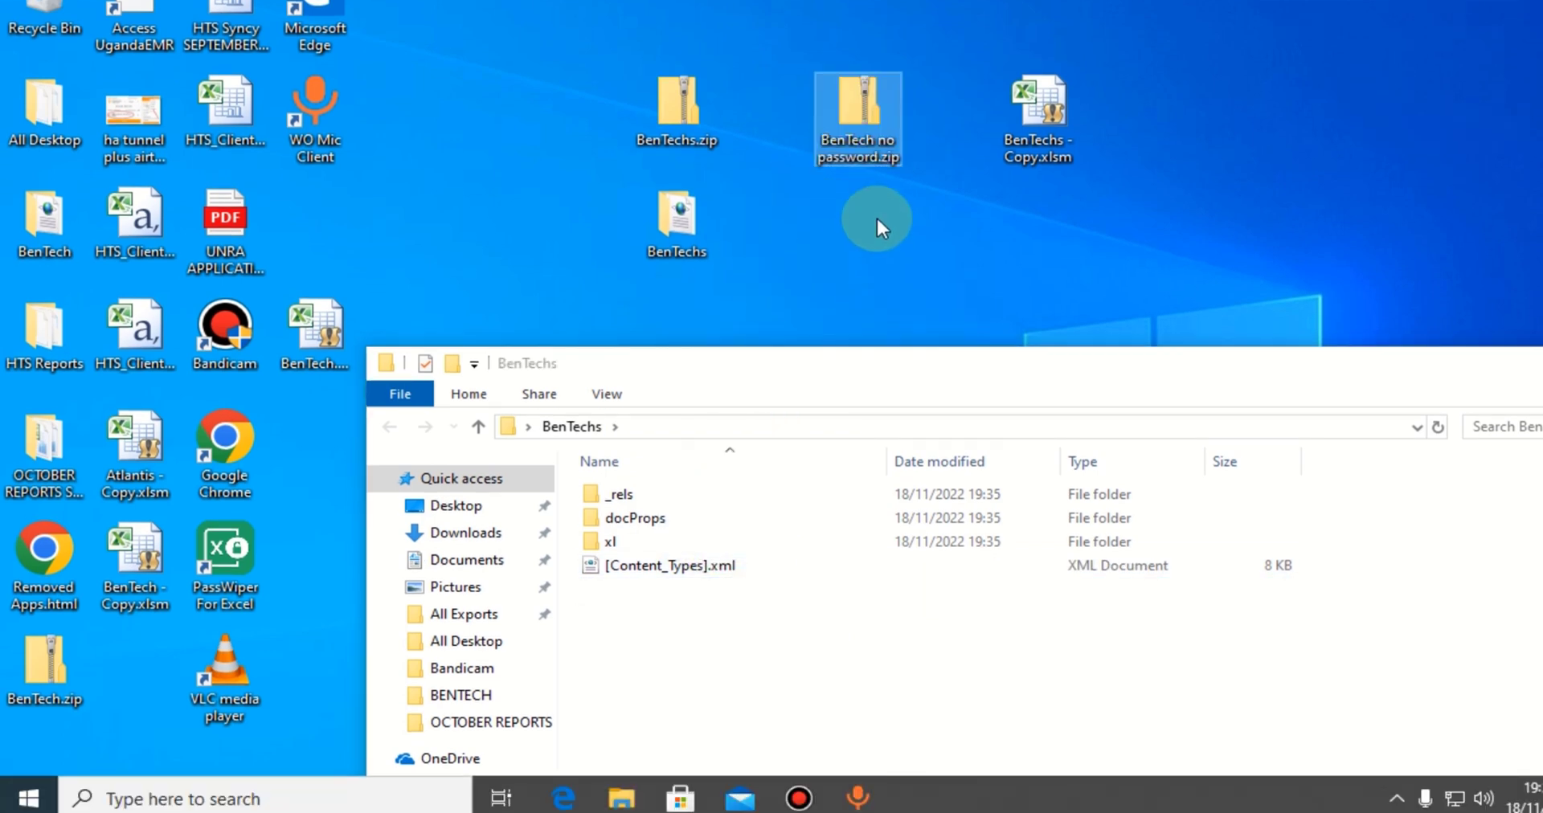
{"action": "left_click_drag", "start_coordinate": [1487, 393], "coordinate": [1102, 406]}
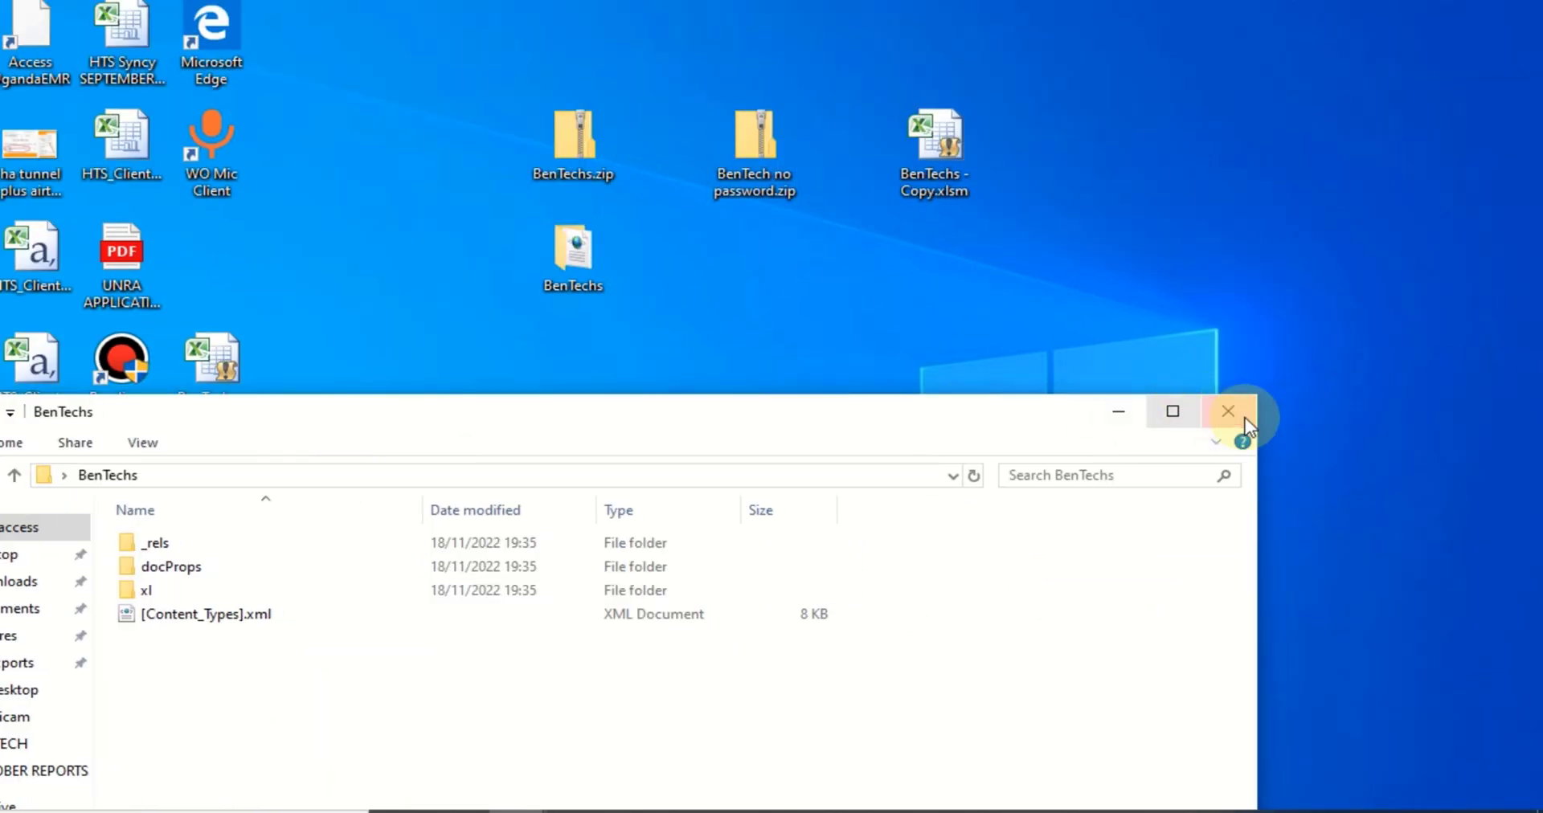
{"action": "left_click", "coordinate": [1246, 417]}
- Rename BenTech no password.zip on the desktop to BenTech no password.xlsm and accept the extension change
{"action": "double_click", "coordinate": [744, 179]}
{"action": "right_click", "coordinate": [744, 176]}
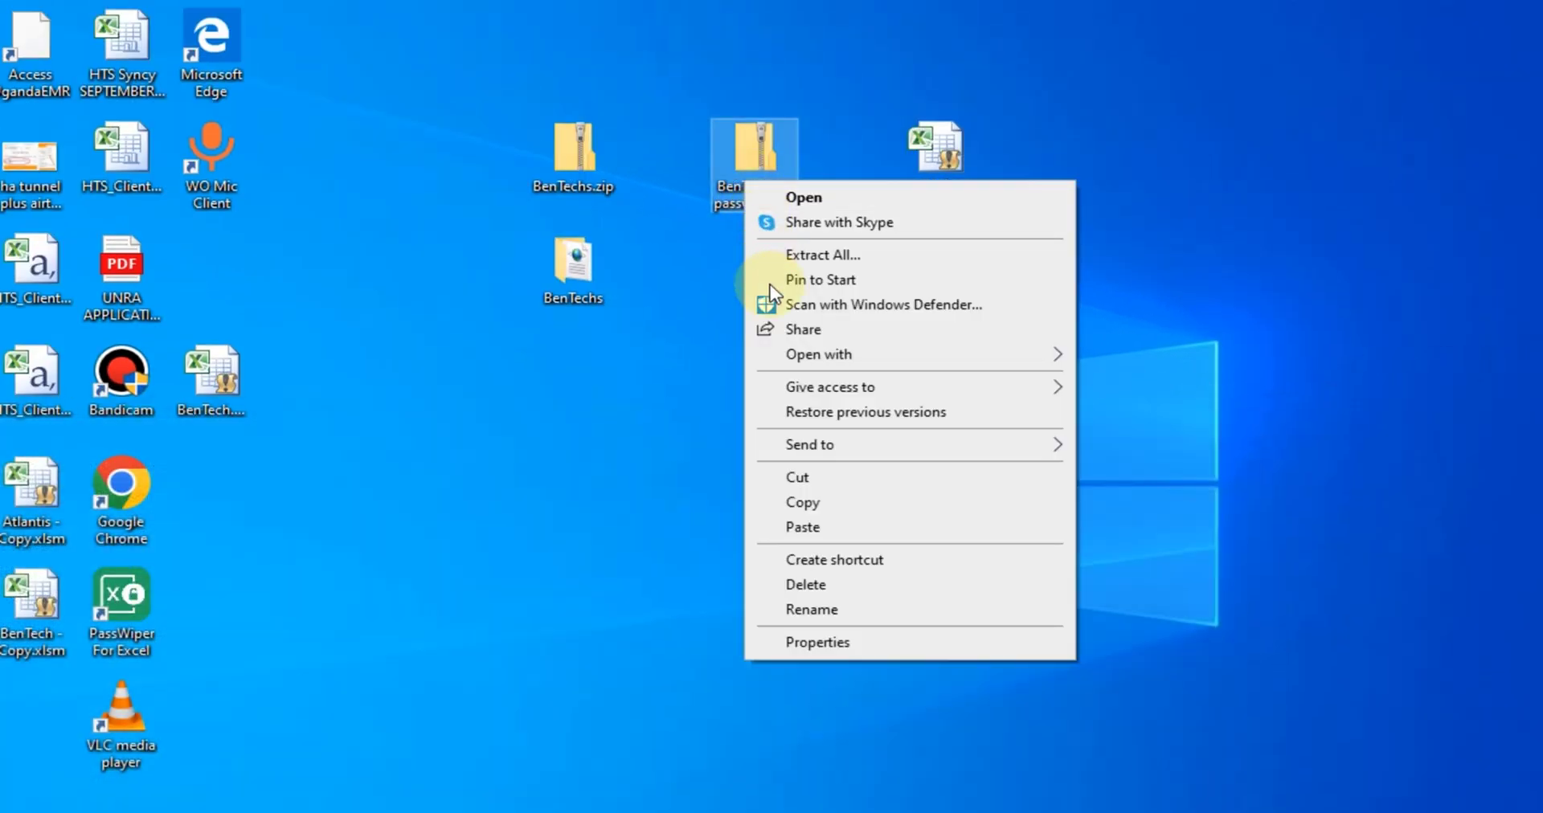
{"action": "left_click", "coordinate": [809, 609]}
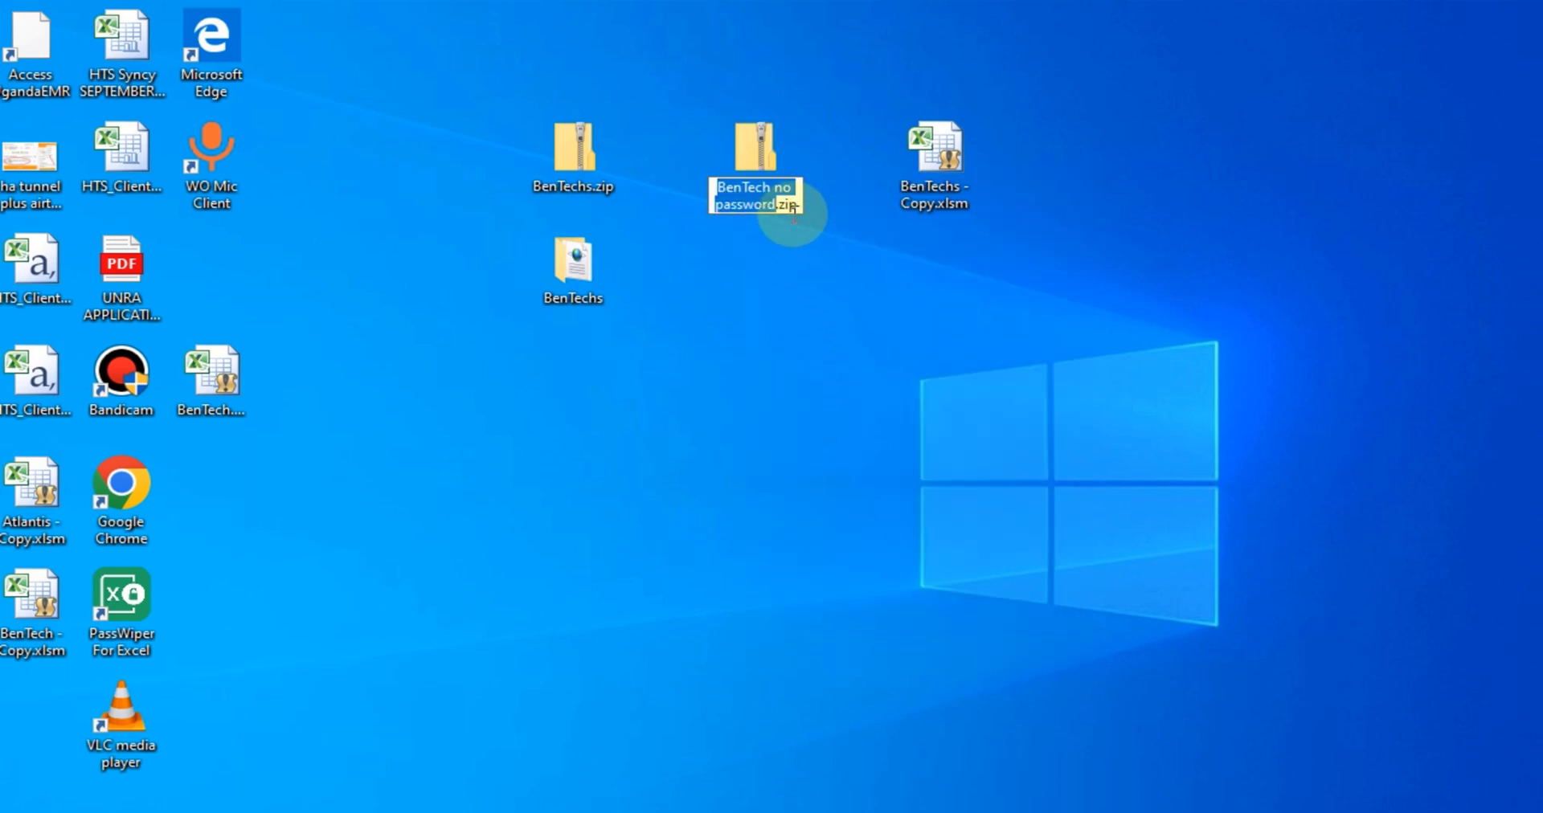
{"action": "left_click_drag", "start_coordinate": [796, 206], "coordinate": [790, 205]}
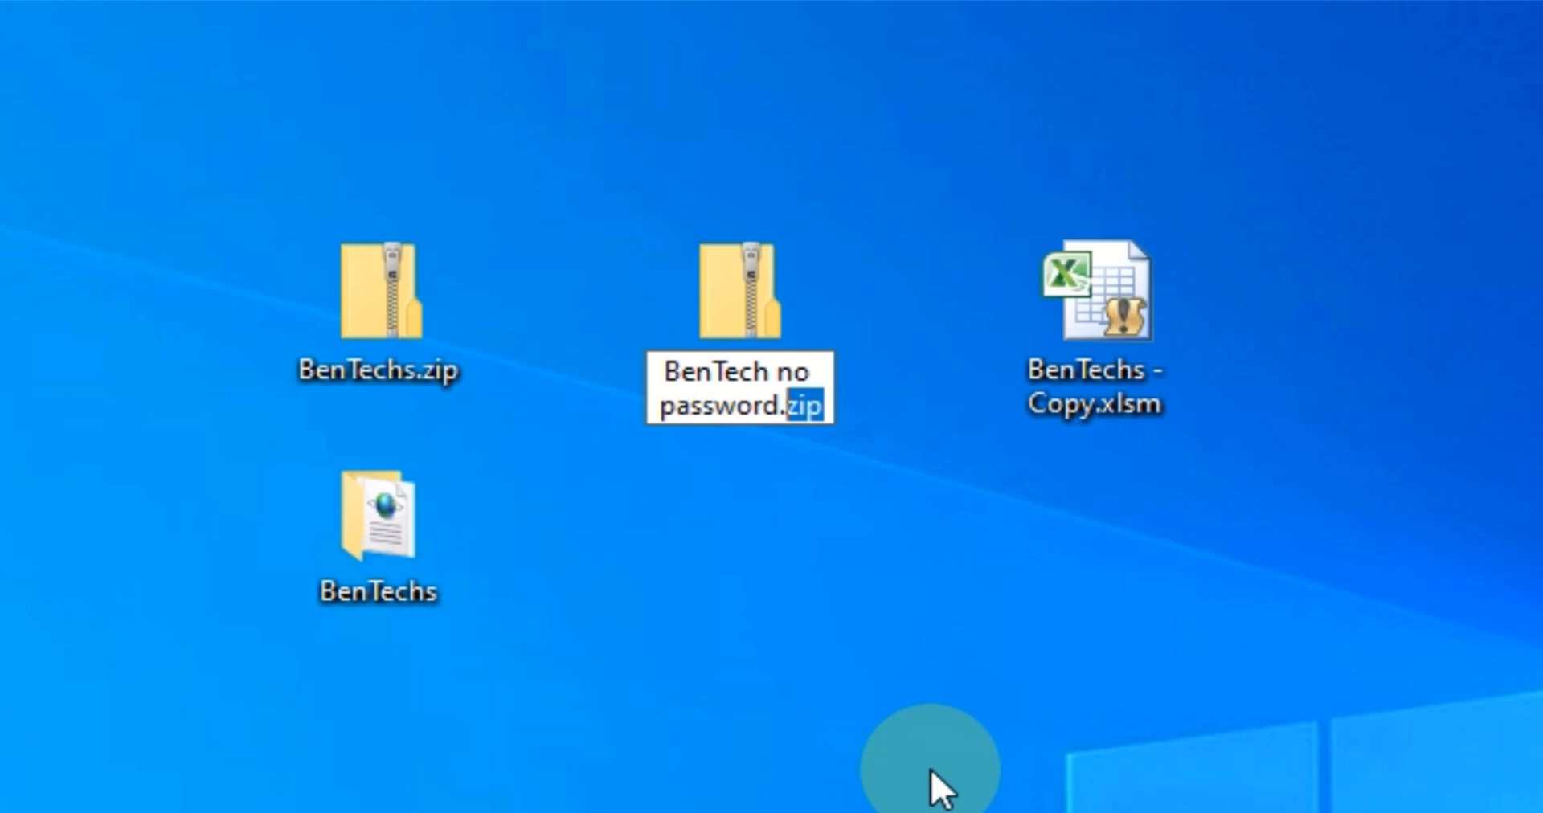
{"action": "type", "text": "xlsm"}
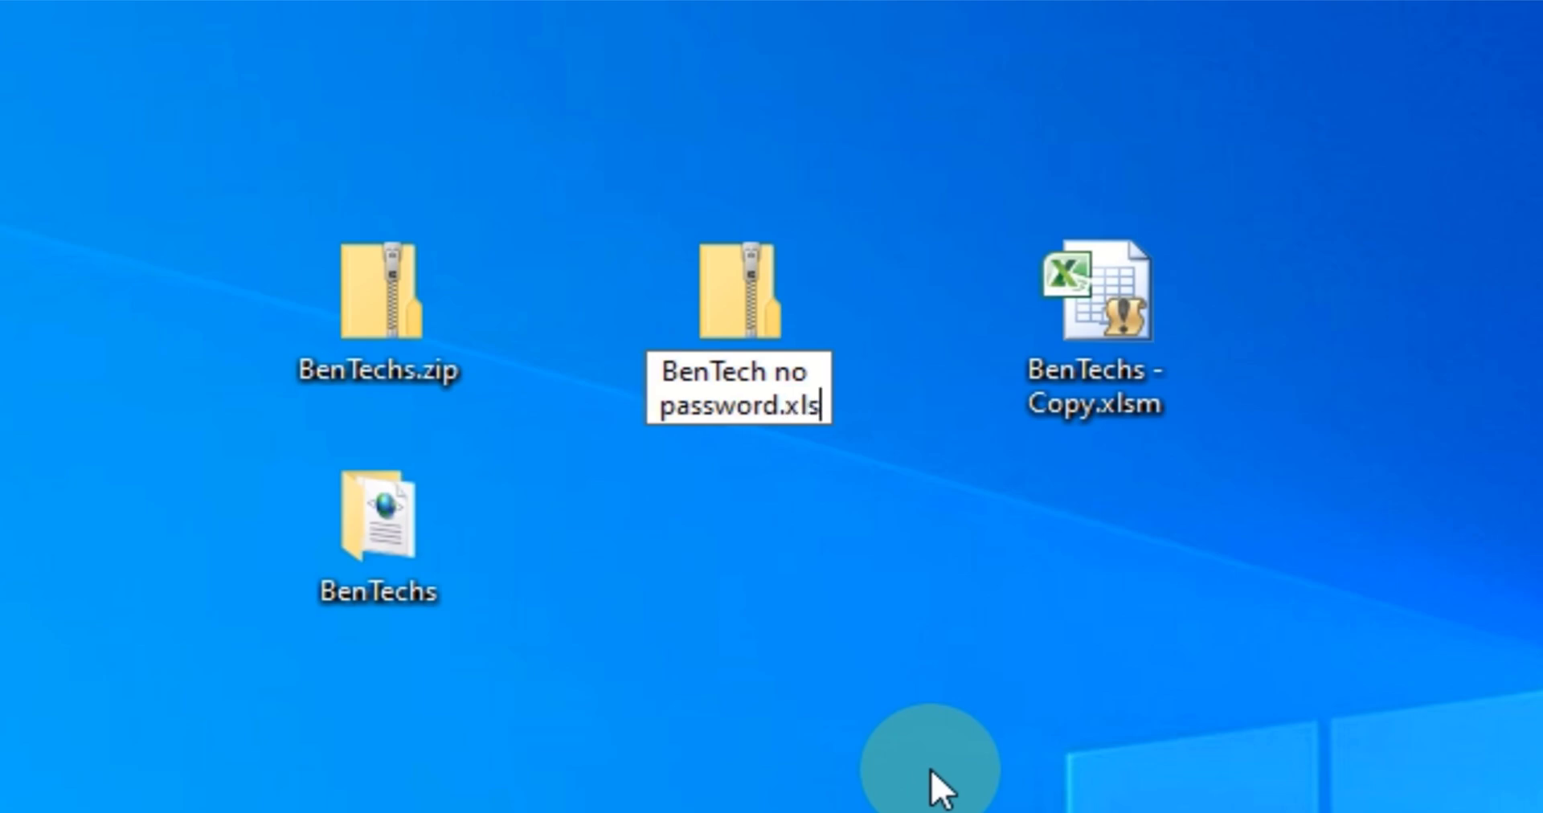
{"action": "key", "text": "Return"}
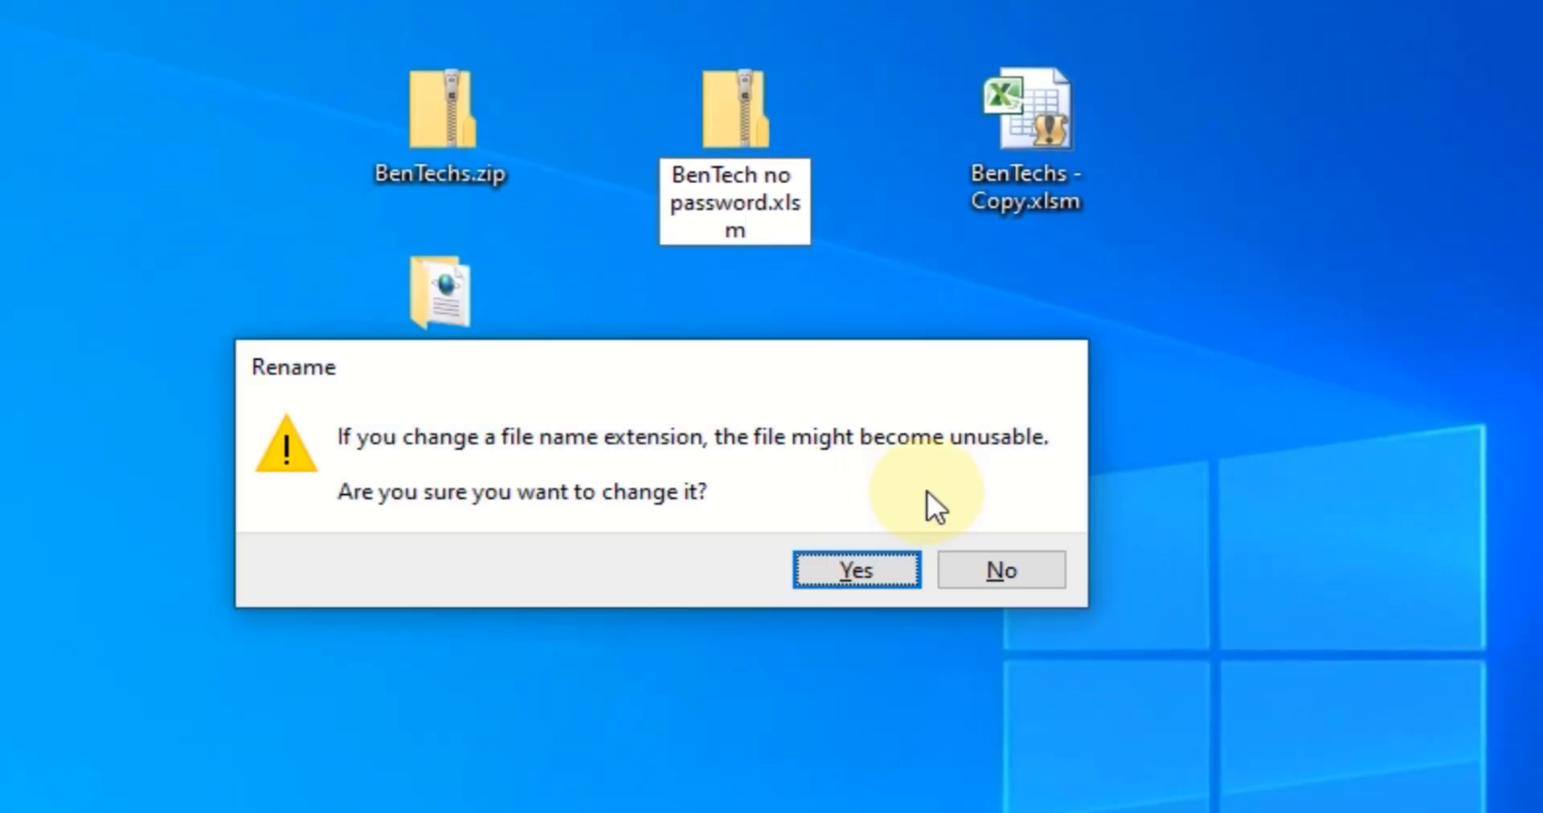
{"action": "left_click", "coordinate": [856, 571]}
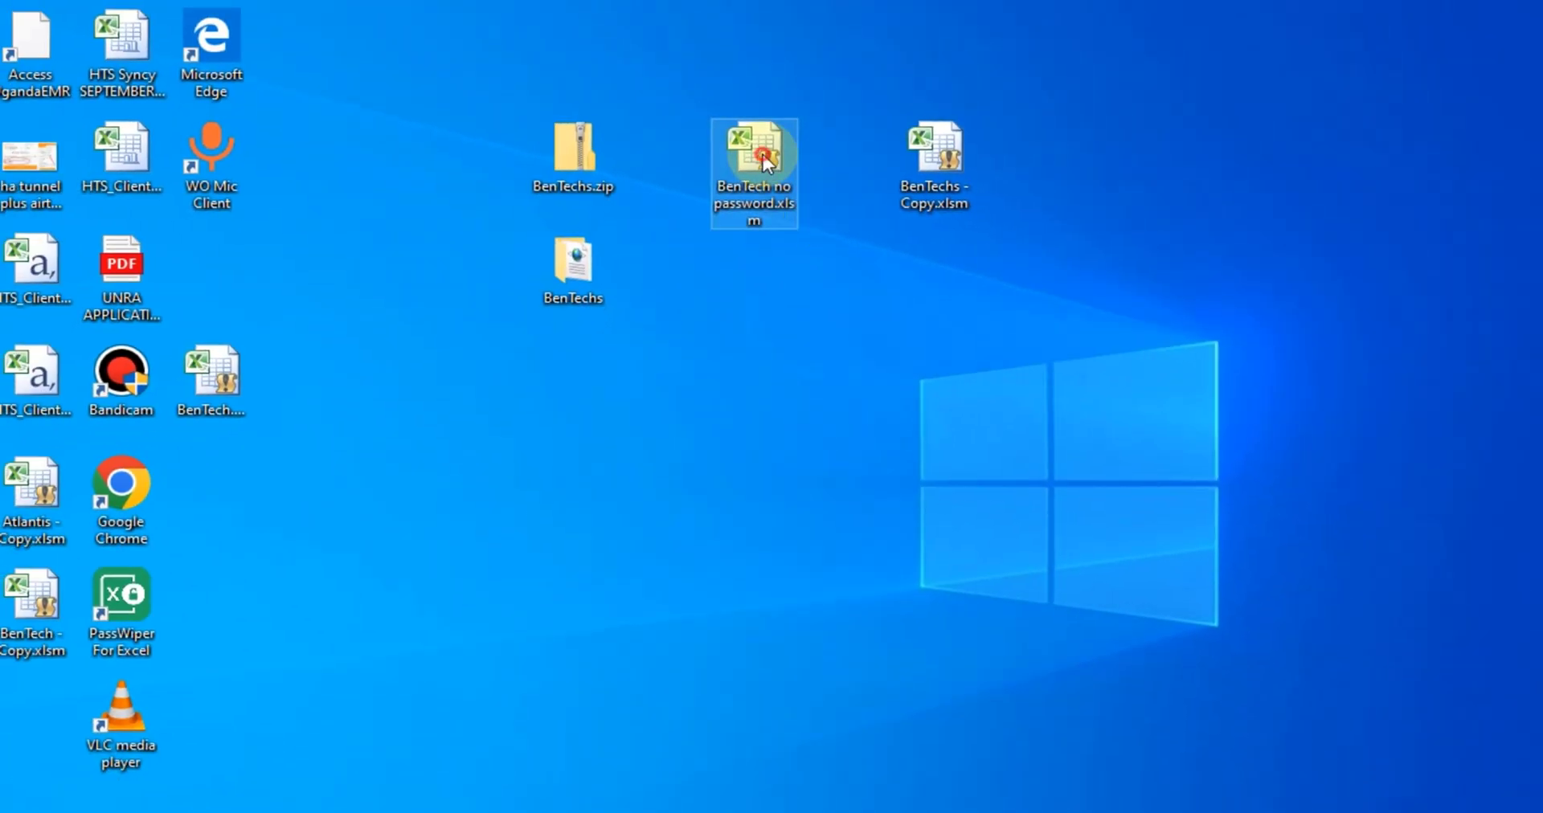
- Open BenTech no password.xlsm from the desktop and check the MENUE sheet's protection options and whether cell I5 accepts editing
{"action": "key", "text": "Return"}
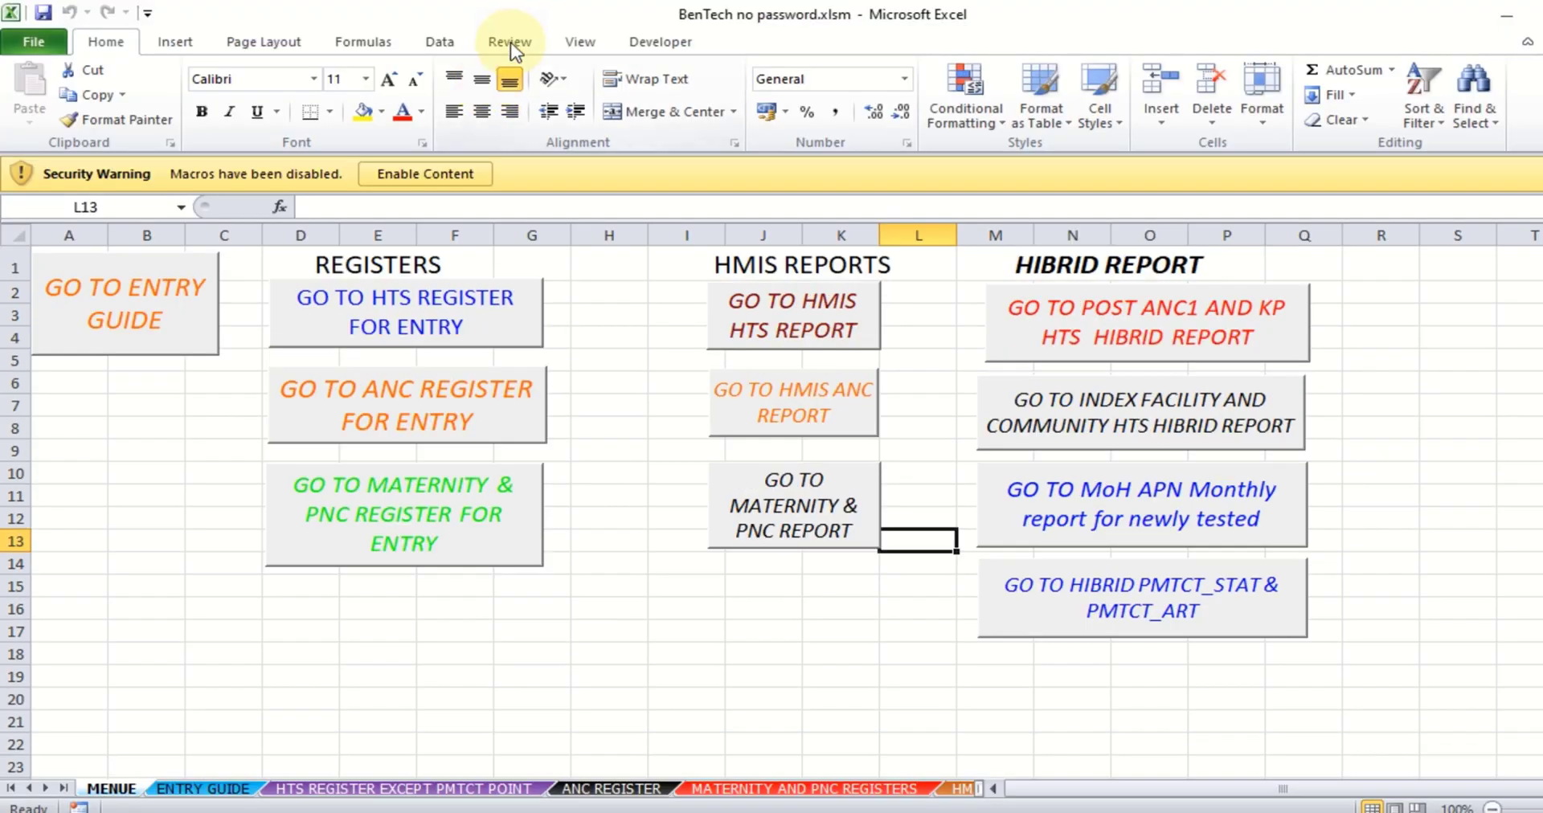
{"action": "left_click", "coordinate": [510, 41]}
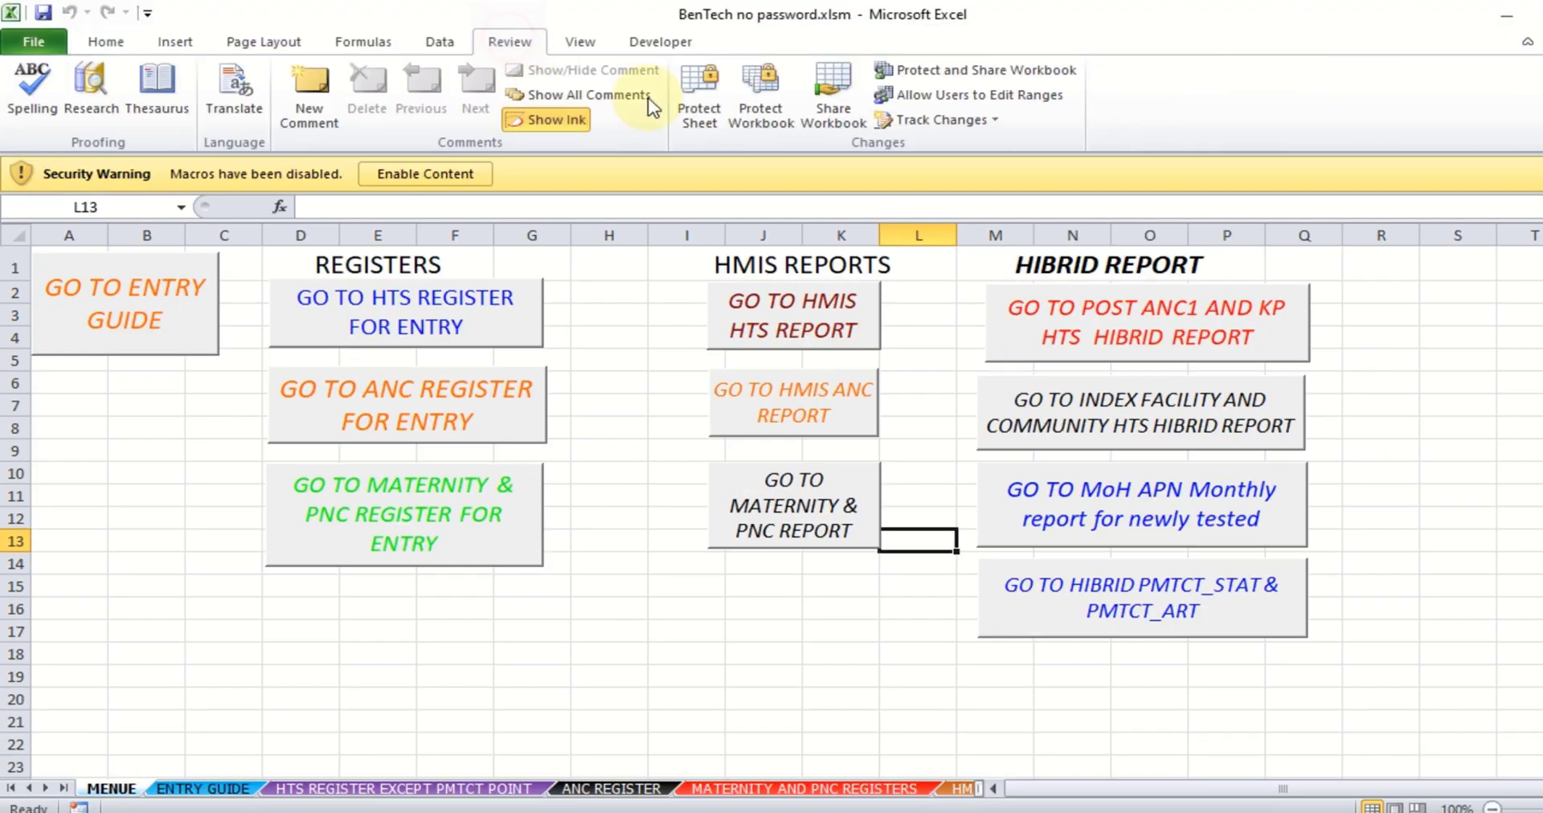
{"action": "left_click", "coordinate": [655, 354]}
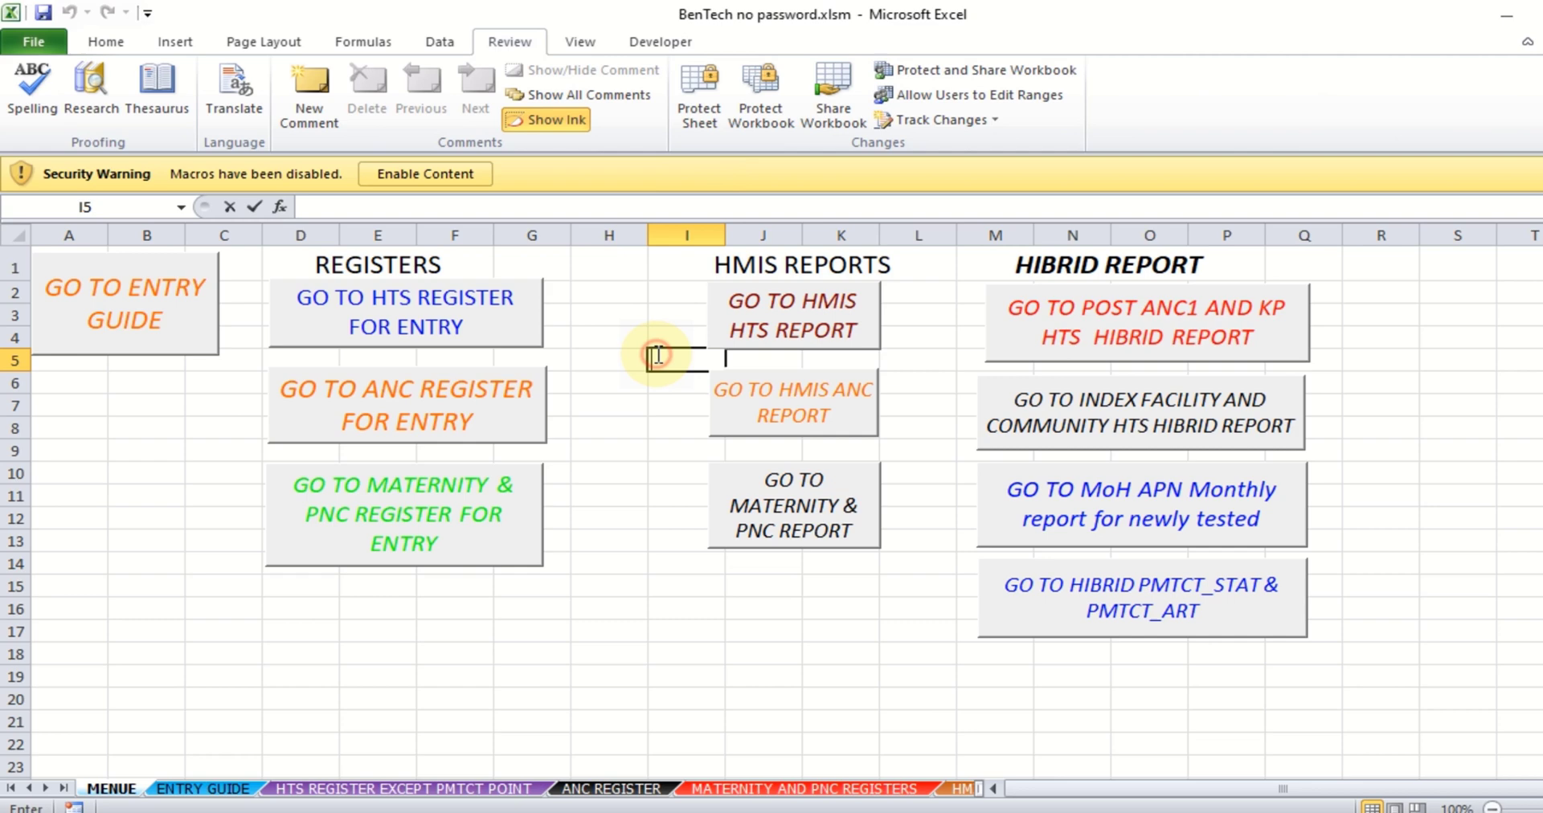
{"action": "left_click", "coordinate": [613, 370]}
- Enable the workbook's blocked macro content and try several empty cells in column H of the MENUE sheet to check for protection
{"action": "left_click", "coordinate": [426, 173]}
{"action": "left_click", "coordinate": [611, 480]}
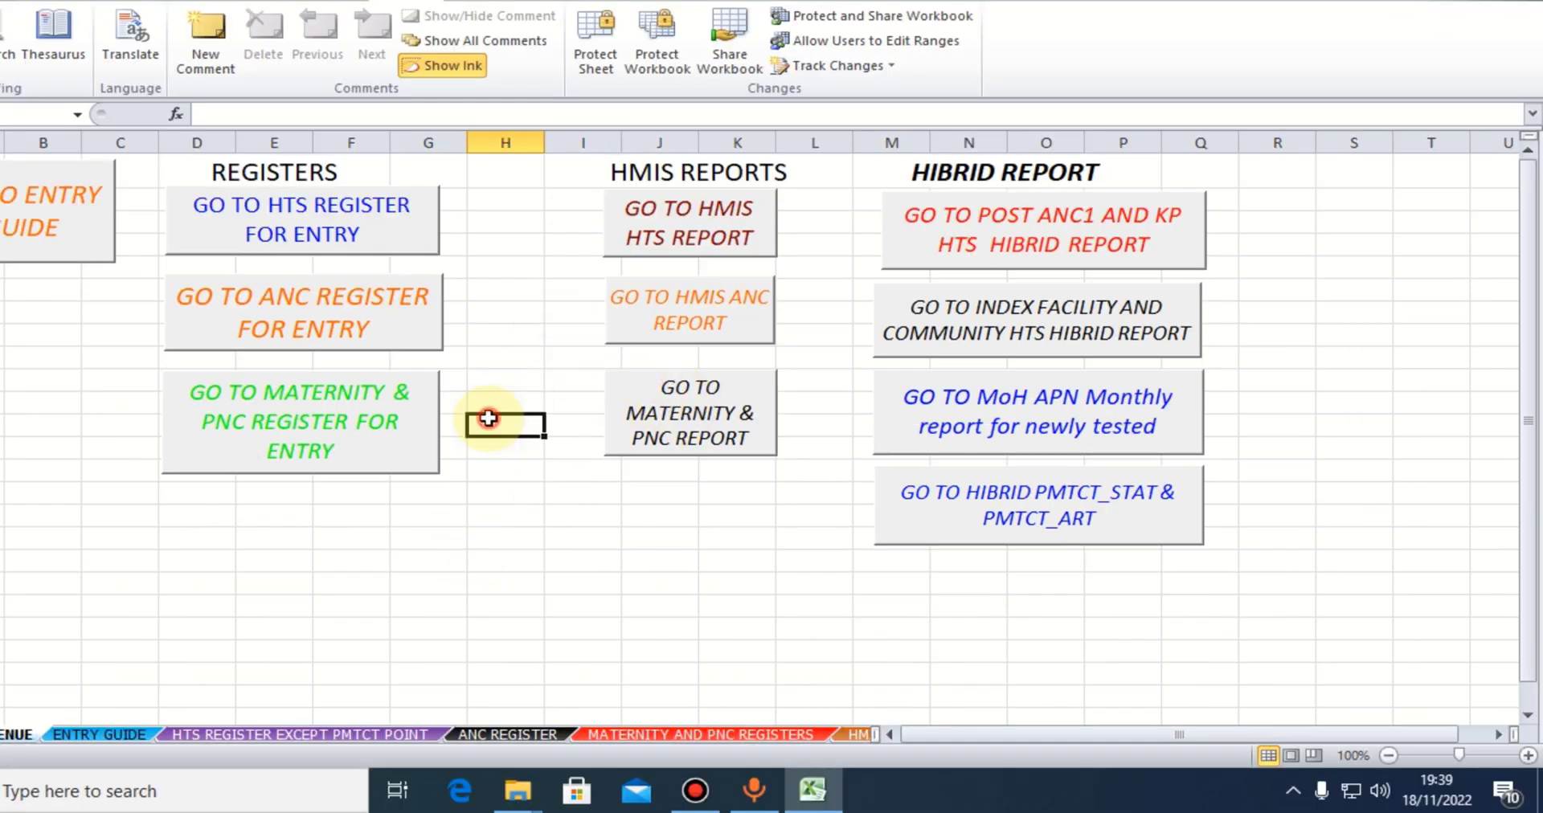
{"action": "left_click", "coordinate": [517, 514]}
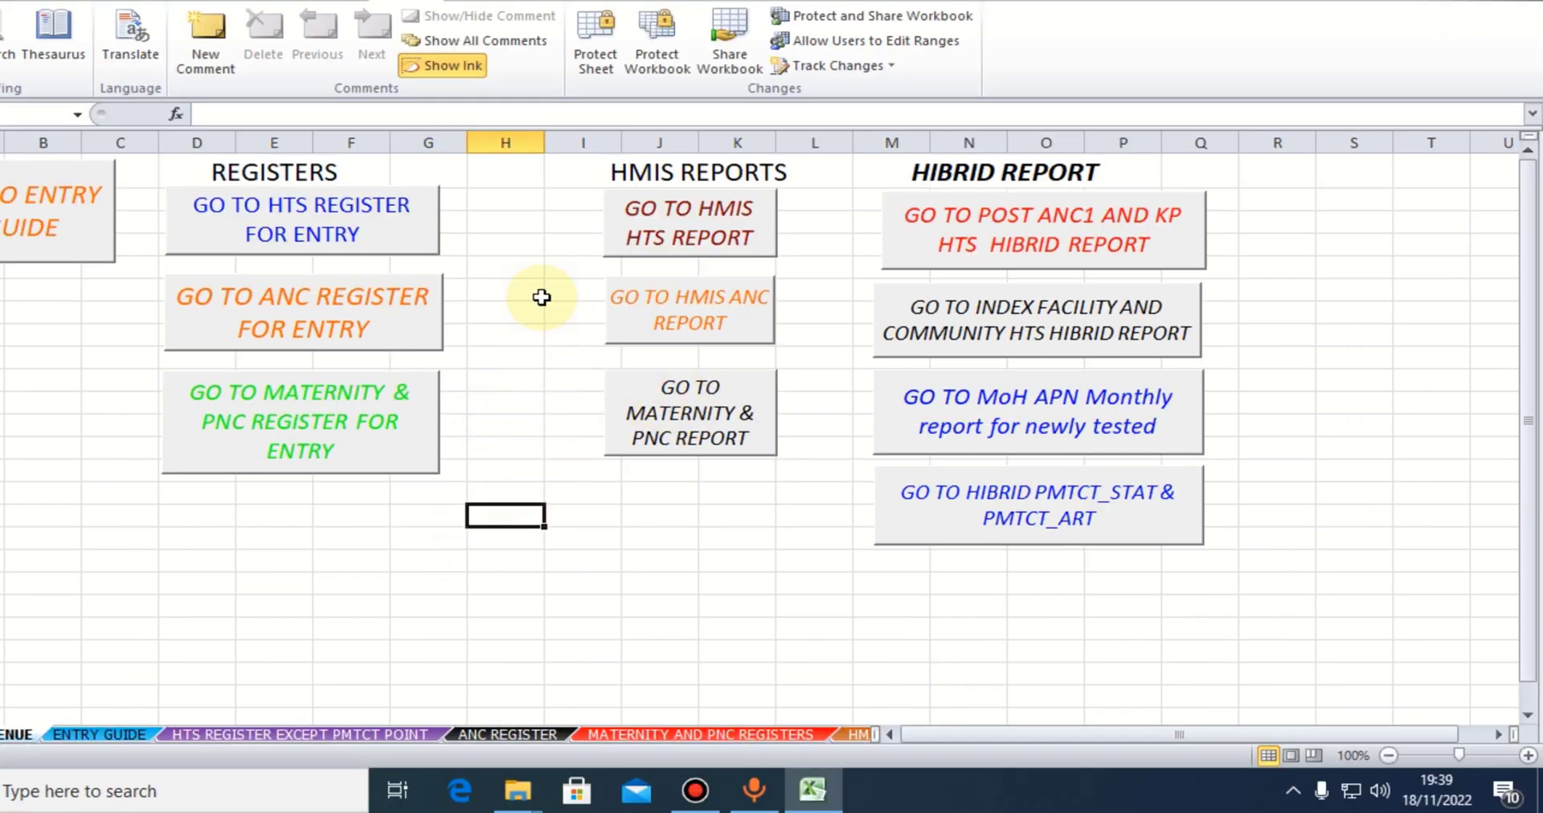
{"action": "left_click", "coordinate": [491, 310]}
{"action": "left_click", "coordinate": [510, 444]}
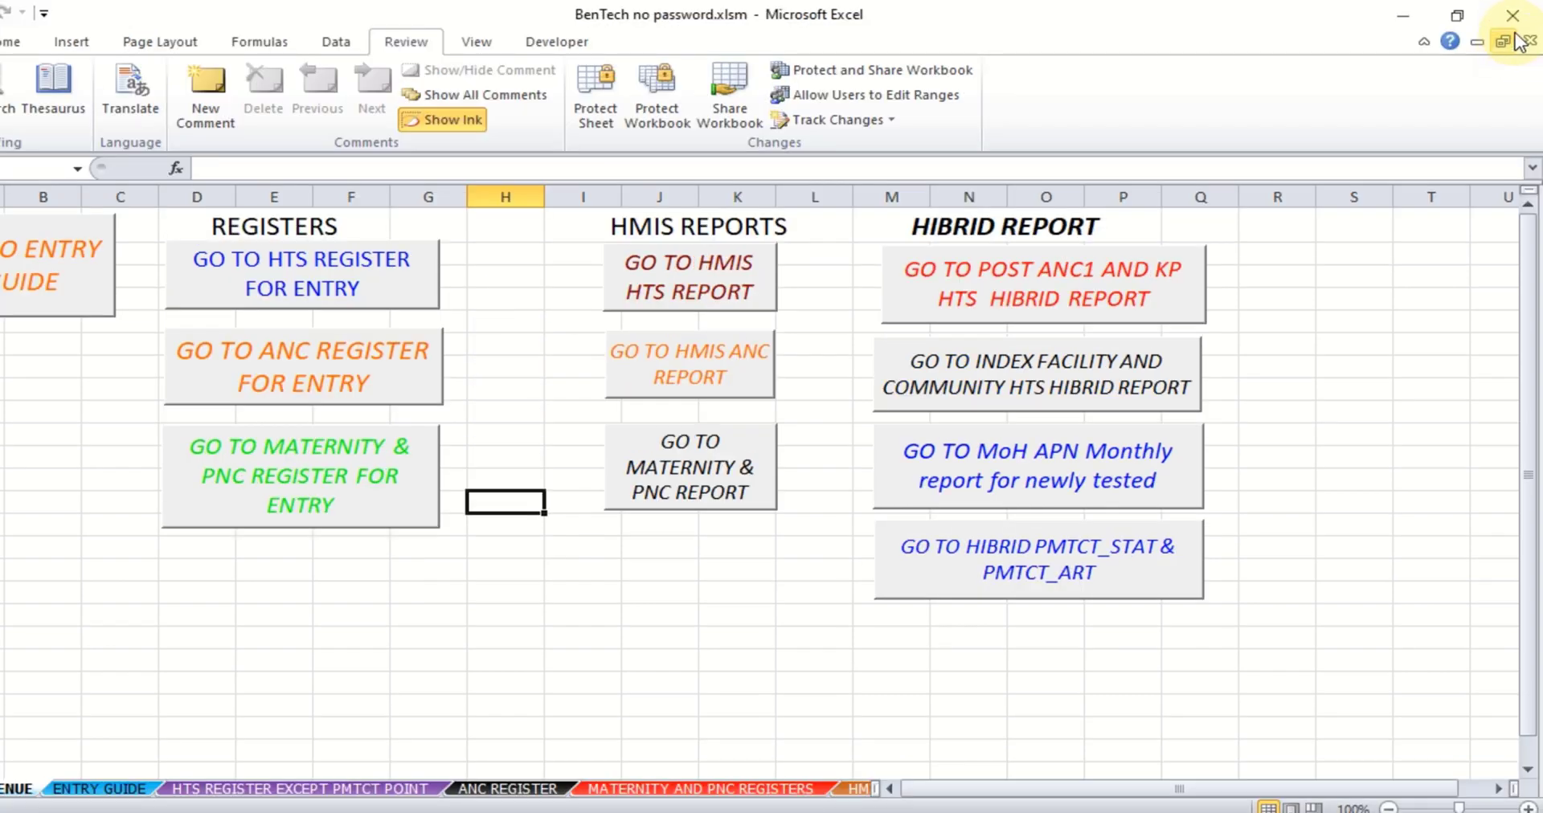